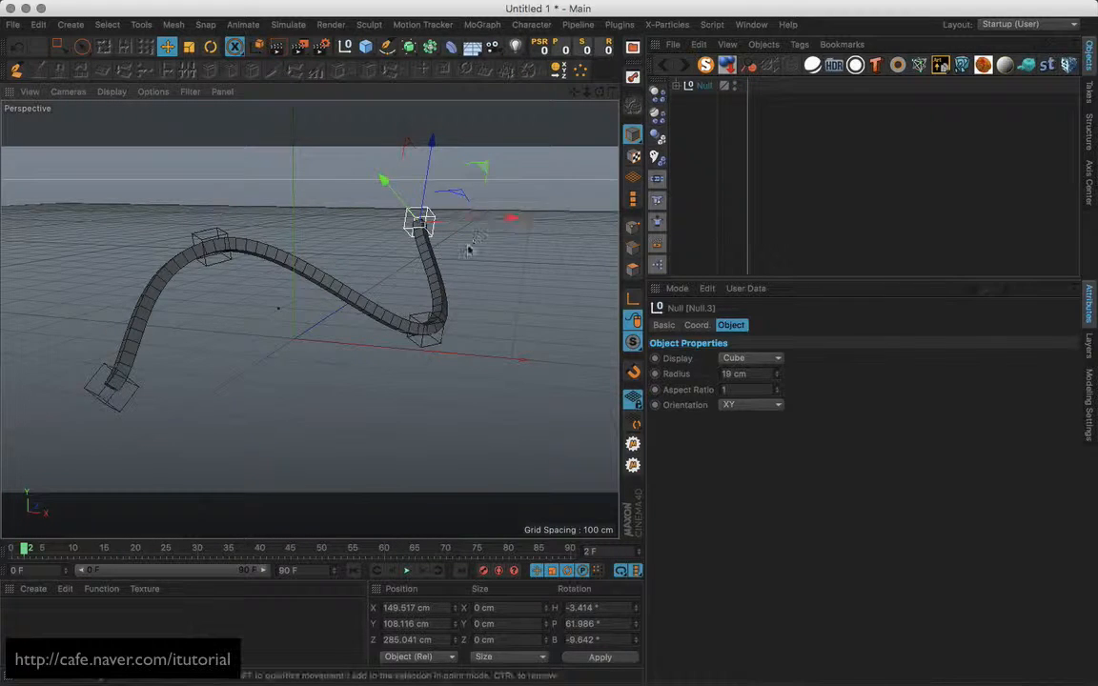
Drag the Null.3 and Null.2 cube handles to bend the tube into a new curve, then open the File menu.
left_click_drag(469, 250, 412, 252)
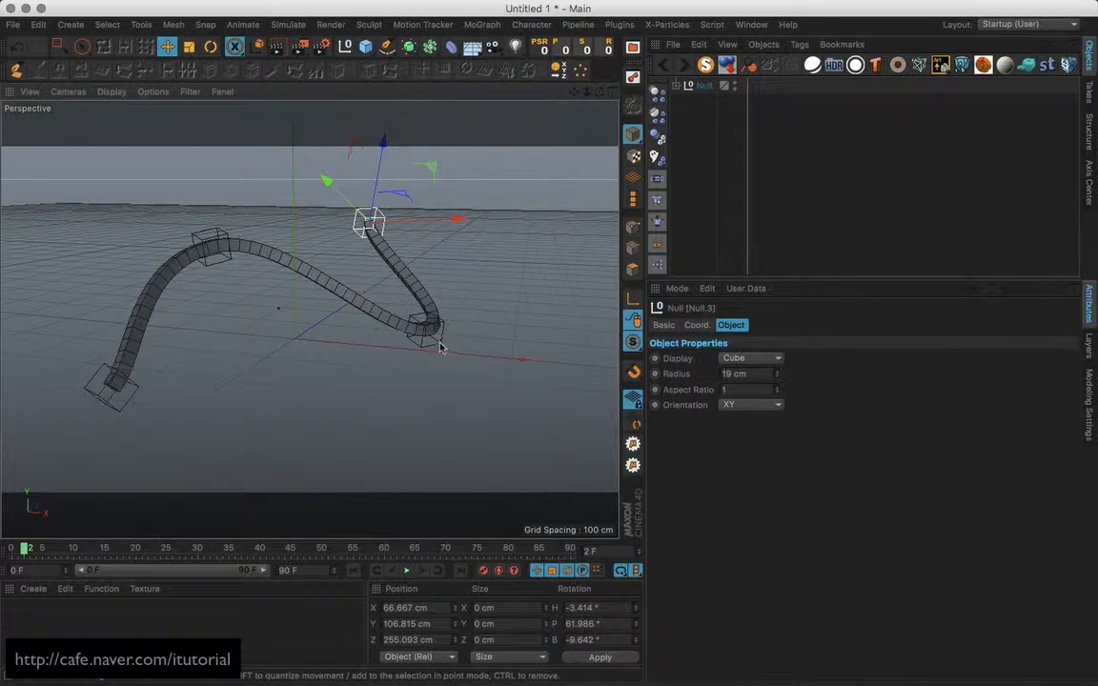
left_click_drag(439, 343, 422, 363)
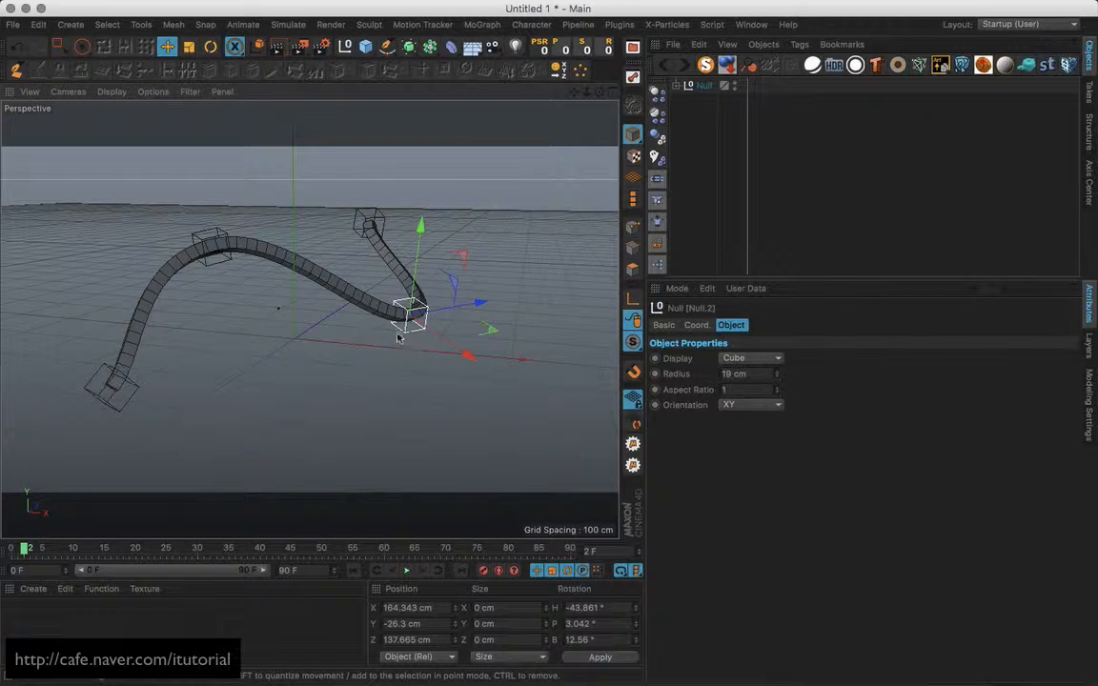
middle_click_drag(399, 336, 384, 346, "alt")
left_click_drag(384, 346, 409, 356, "alt")
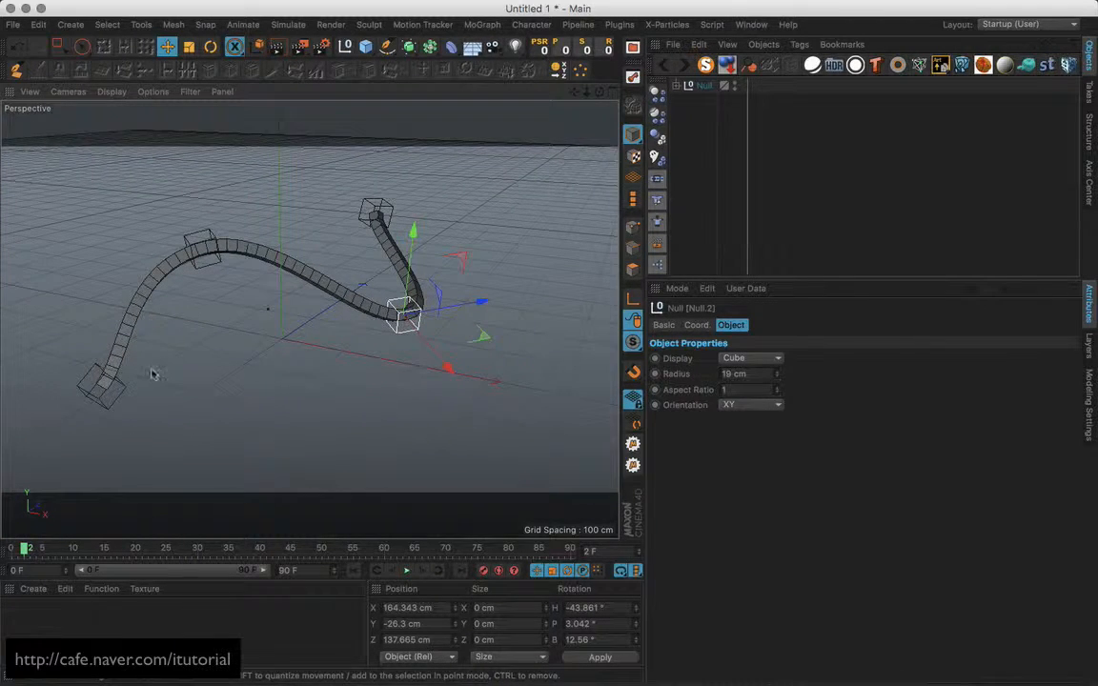
left_click_drag(343, 317, 403, 355, "alt")
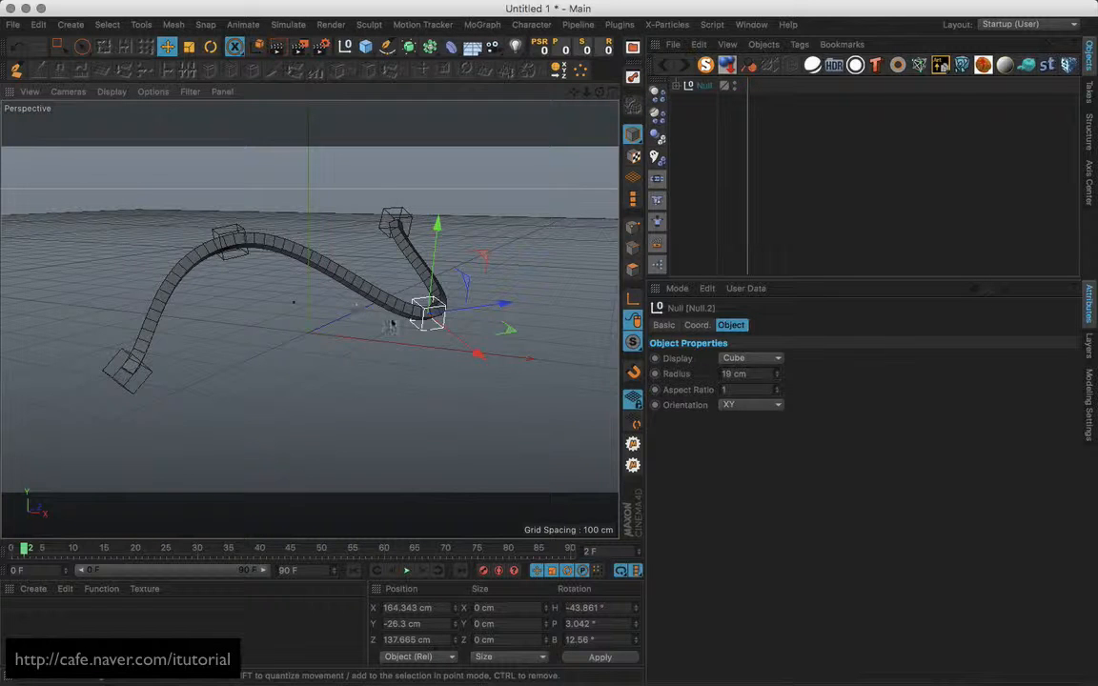
mouse_move(388, 323)
left_mouse_down("alt")
mouse_move(400, 322)
mouse_move(392, 345)
mouse_move(402, 341)
mouse_move(398, 313)
left_mouse_up("alt")
left_click(14, 24)
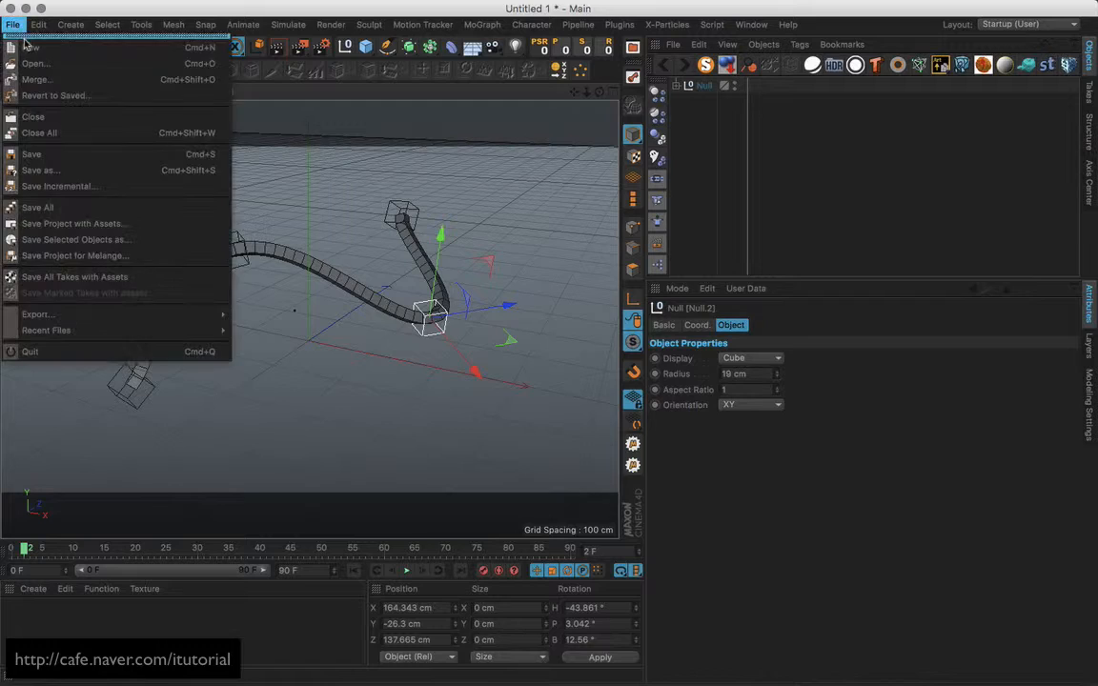
Start a new empty scene and tilt the view of the grid.
left_click(38, 36)
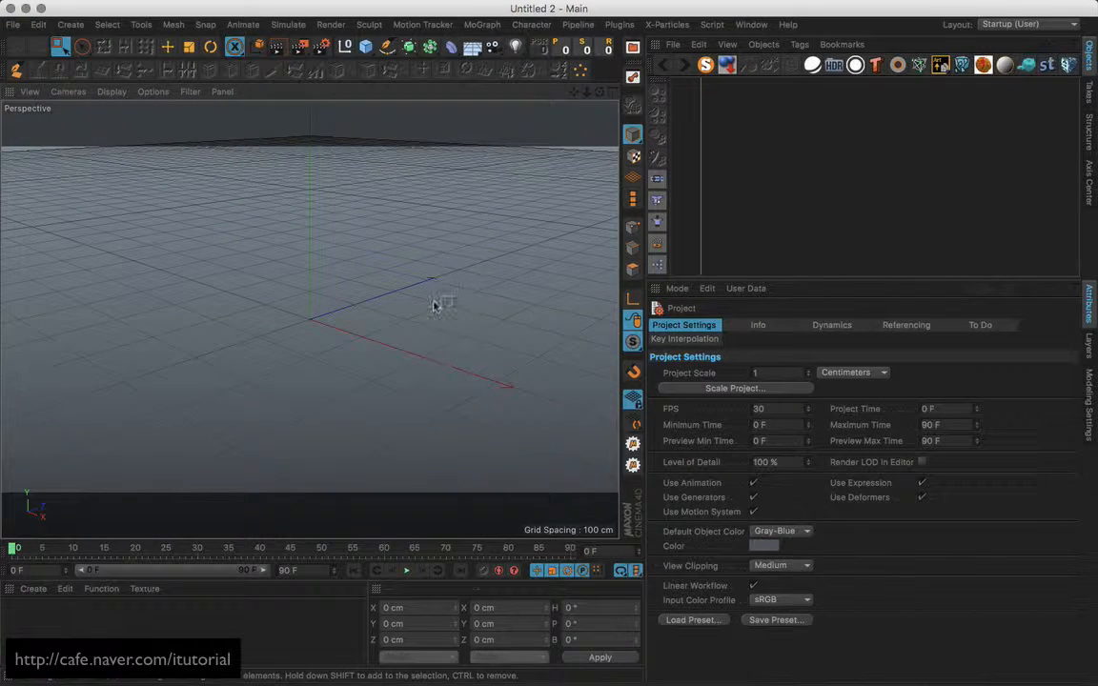
middle_click_drag(415, 311, 426, 315, "alt")
left_click_drag(426, 318, 426, 245, "alt")
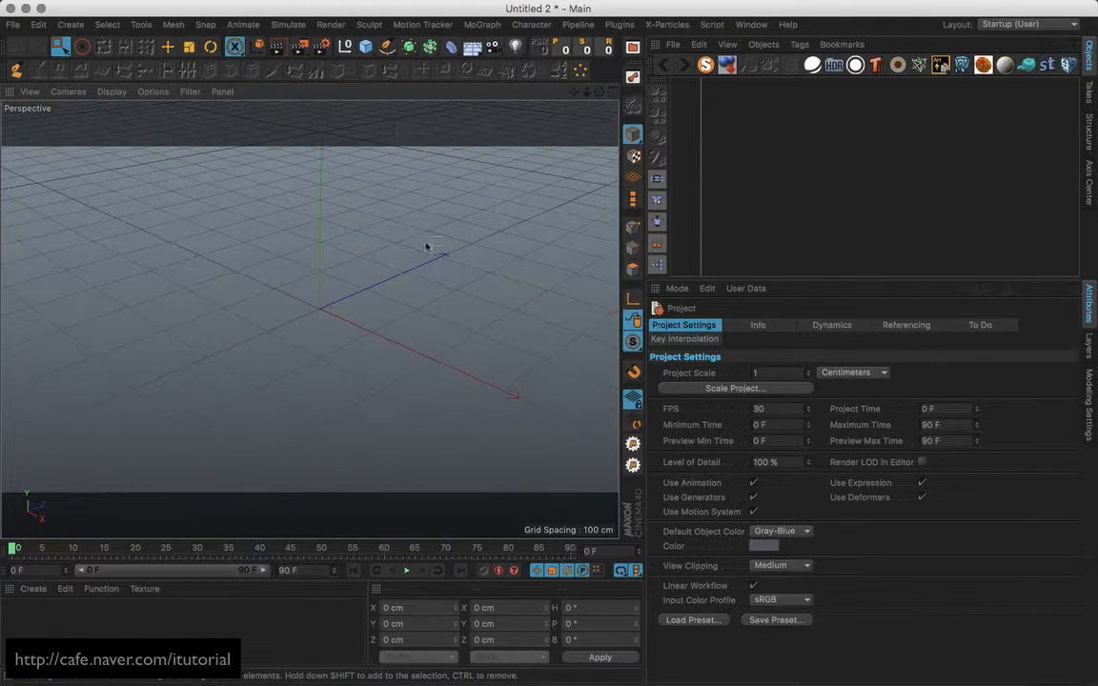
Draw a wavy four-point Bezier spline with the Pen tool, raised at the right end.
left_click(386, 46)
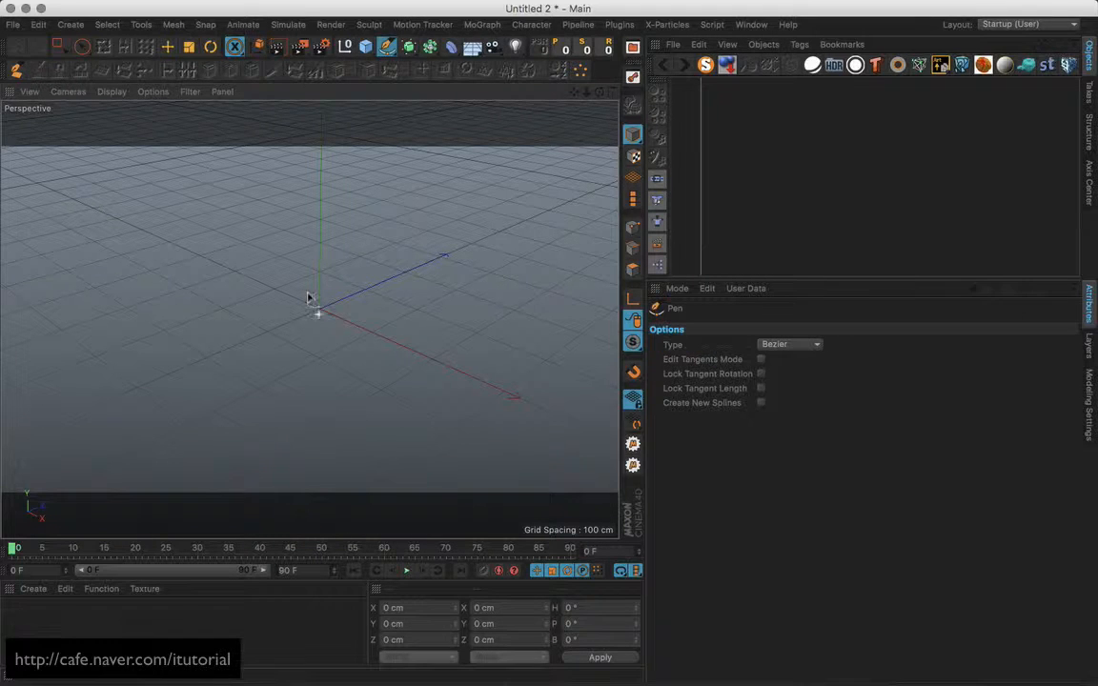
left_click_drag(127, 379, 143, 361)
left_click_drag(220, 247, 256, 231)
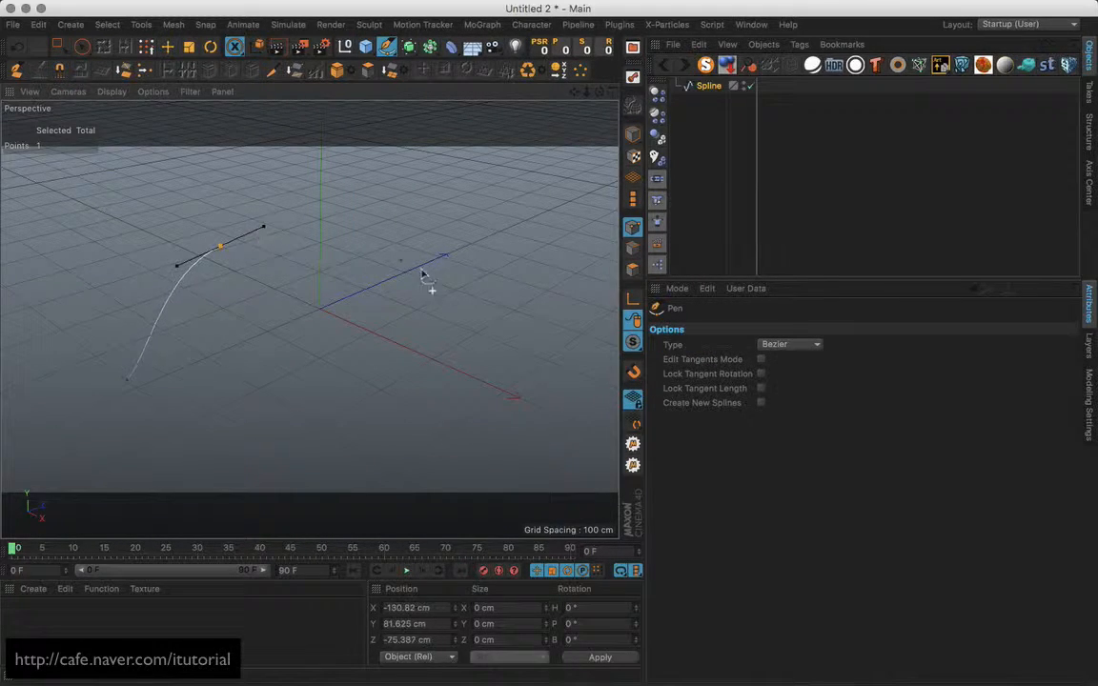
left_click_drag(430, 327, 460, 317)
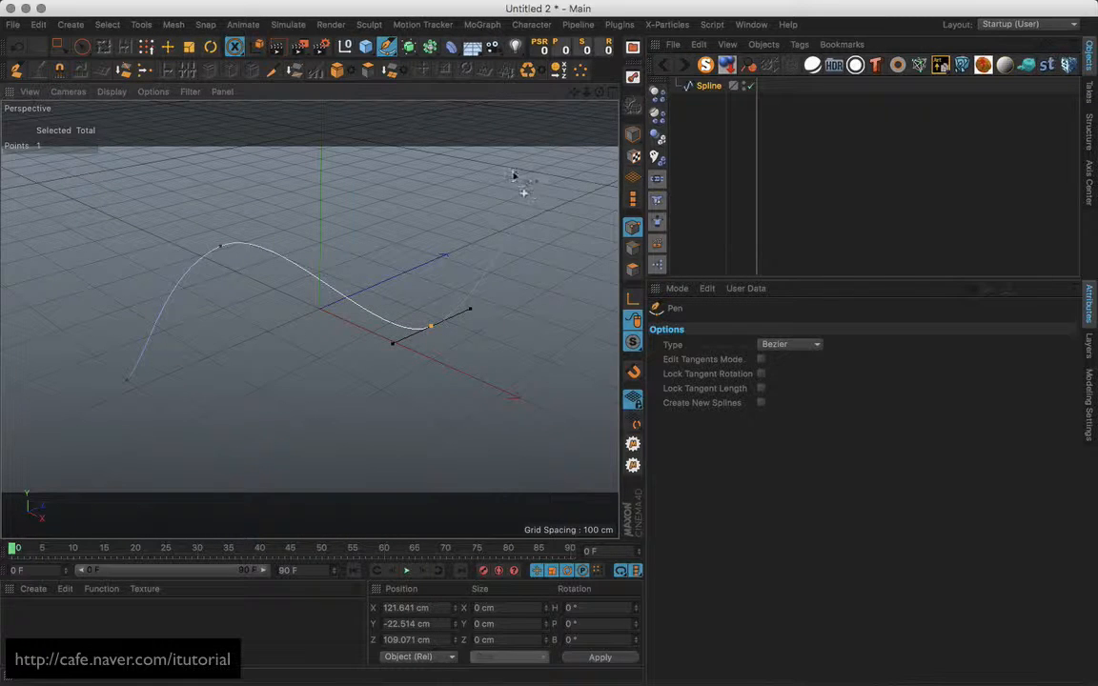
left_click_drag(513, 177, 504, 154)
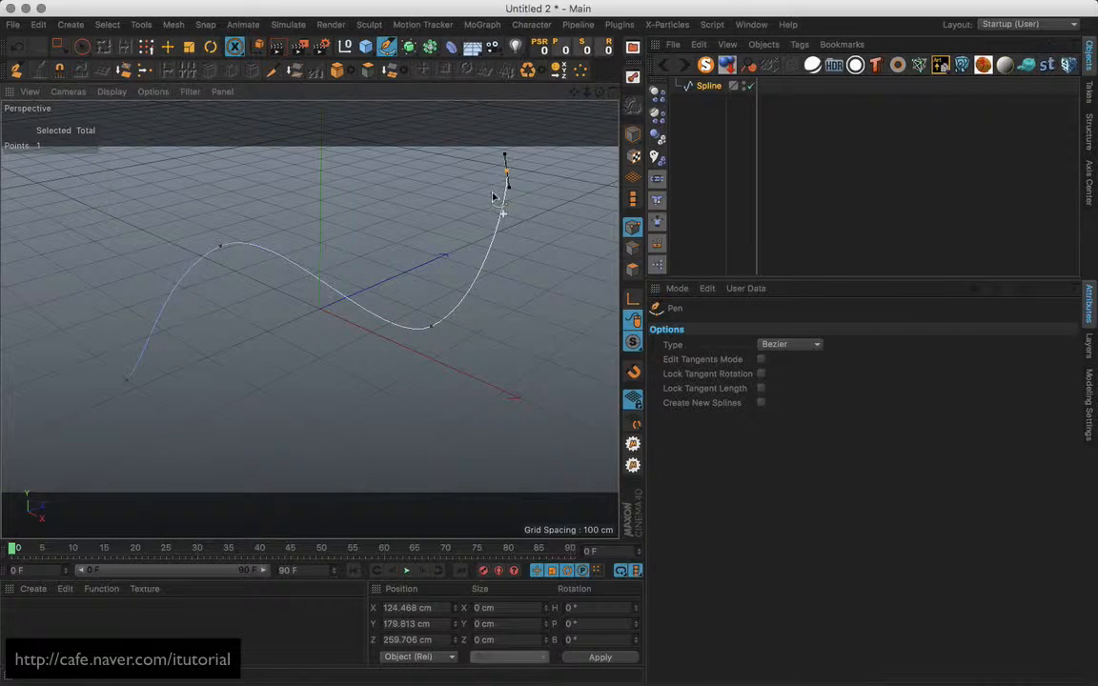
key("Escape")
Switch to the Move tool and re-angle the view on the spline.
middle_click_drag(413, 315, 409, 277, "alt")
left_click(164, 46)
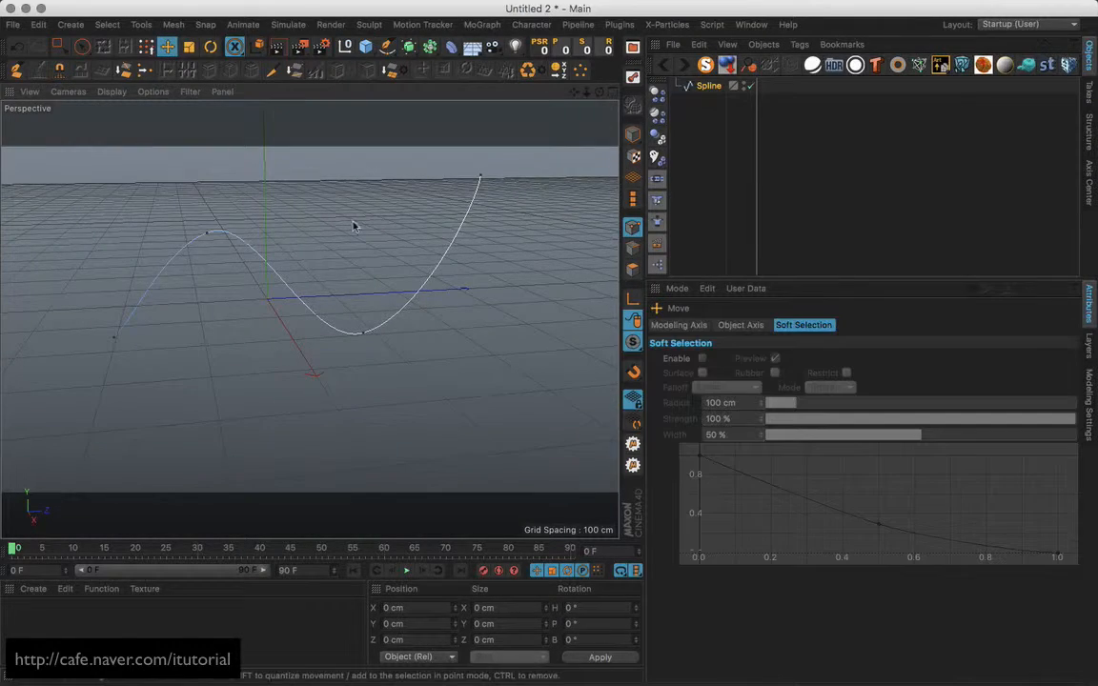
middle_click_drag(356, 228, 313, 300, "alt")
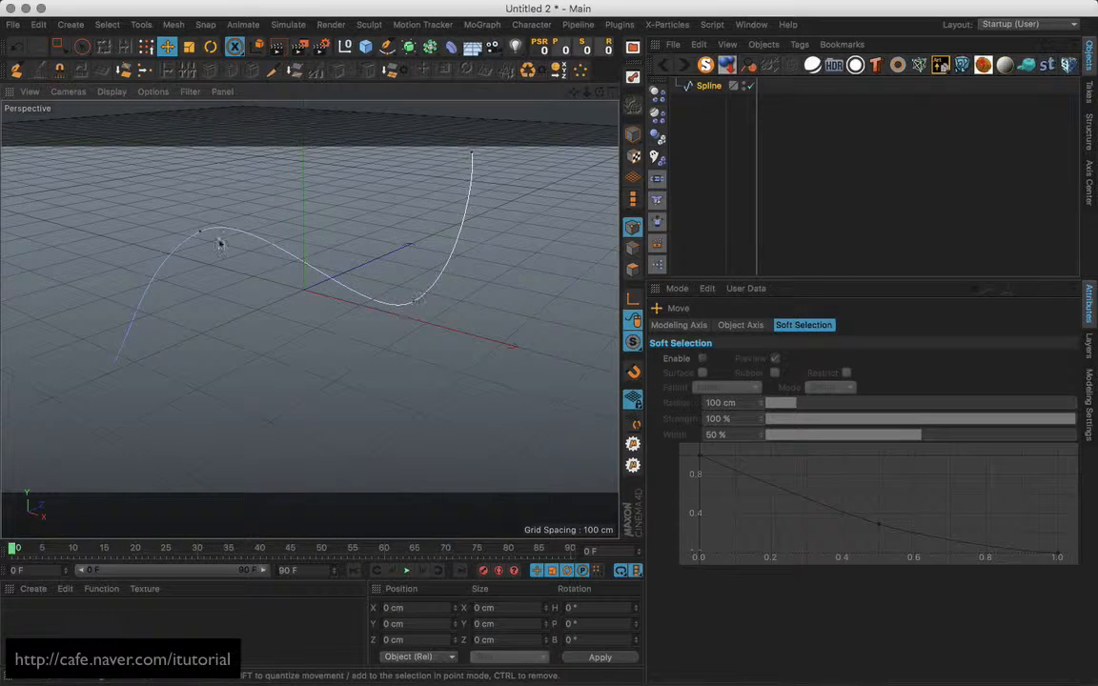
Add five nulls, then delete the original Null, leaving Null.1 through Null.4.
left_click(345, 49)
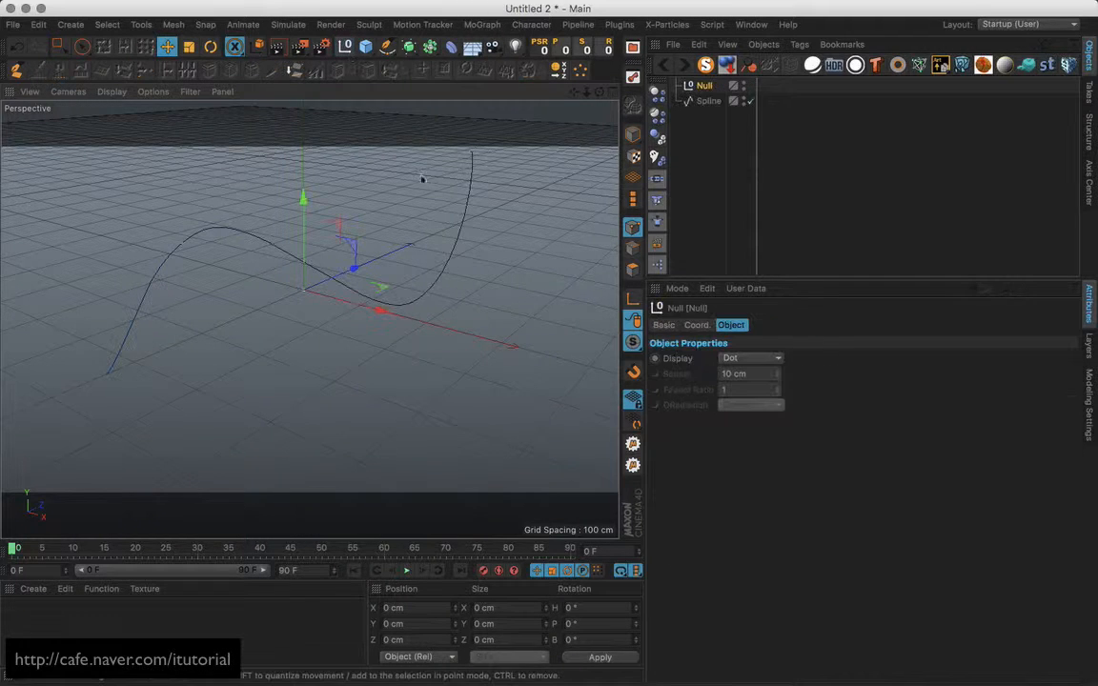
left_click_drag(319, 314, 367, 261)
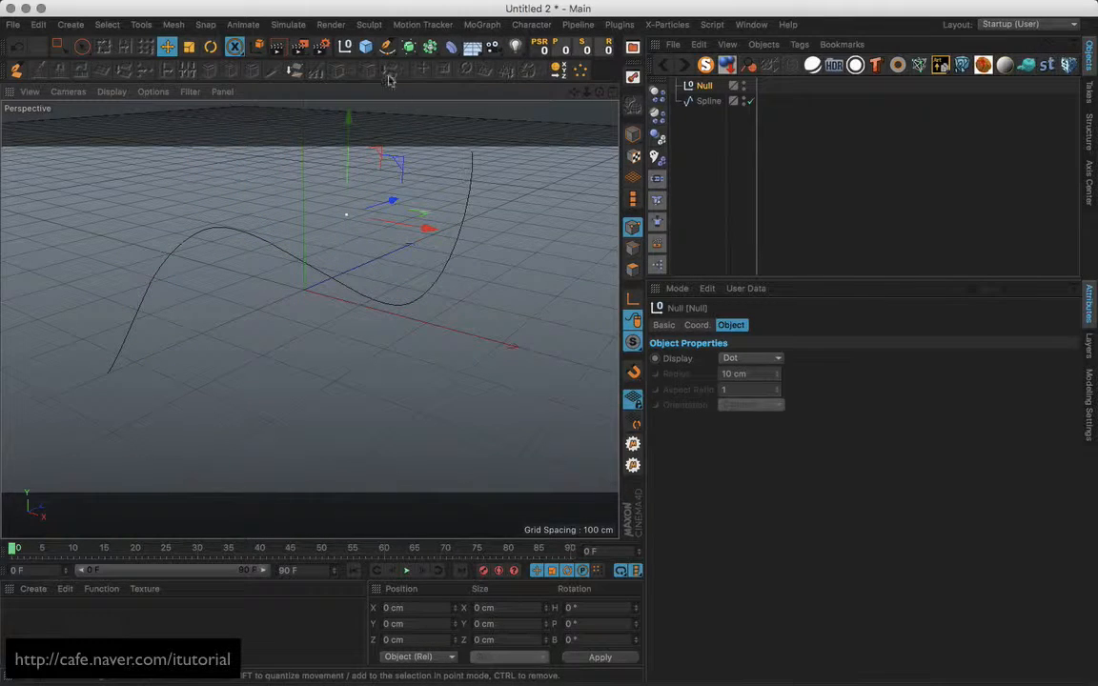
left_click(345, 46)
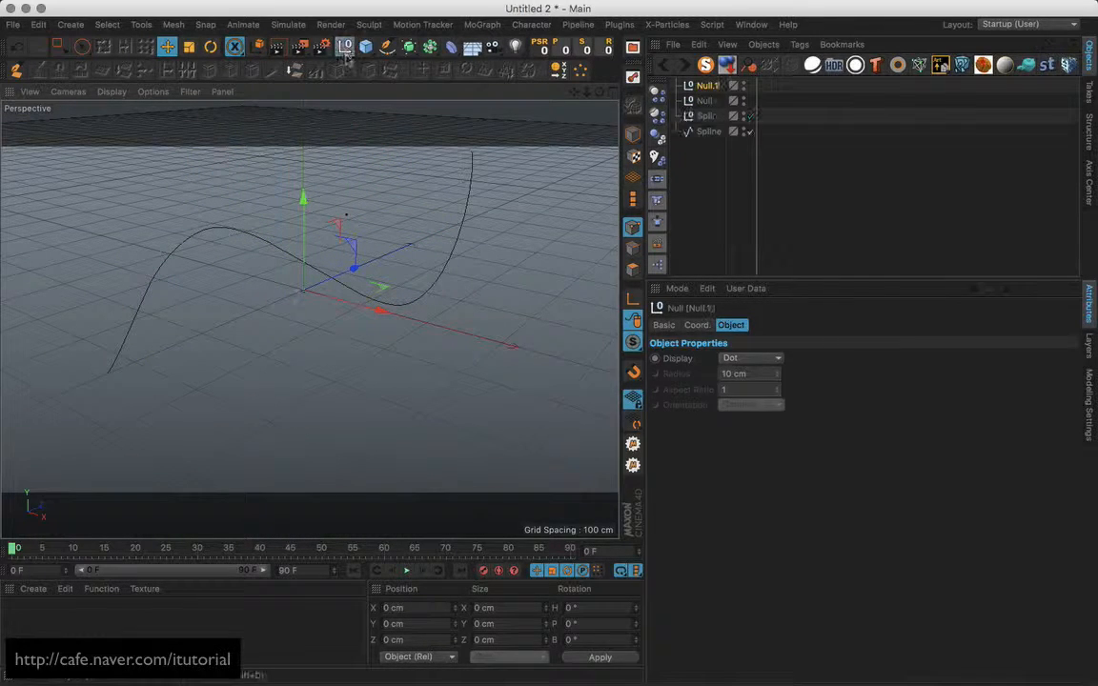
left_click(345, 47)
left_click(345, 46)
left_click(345, 47)
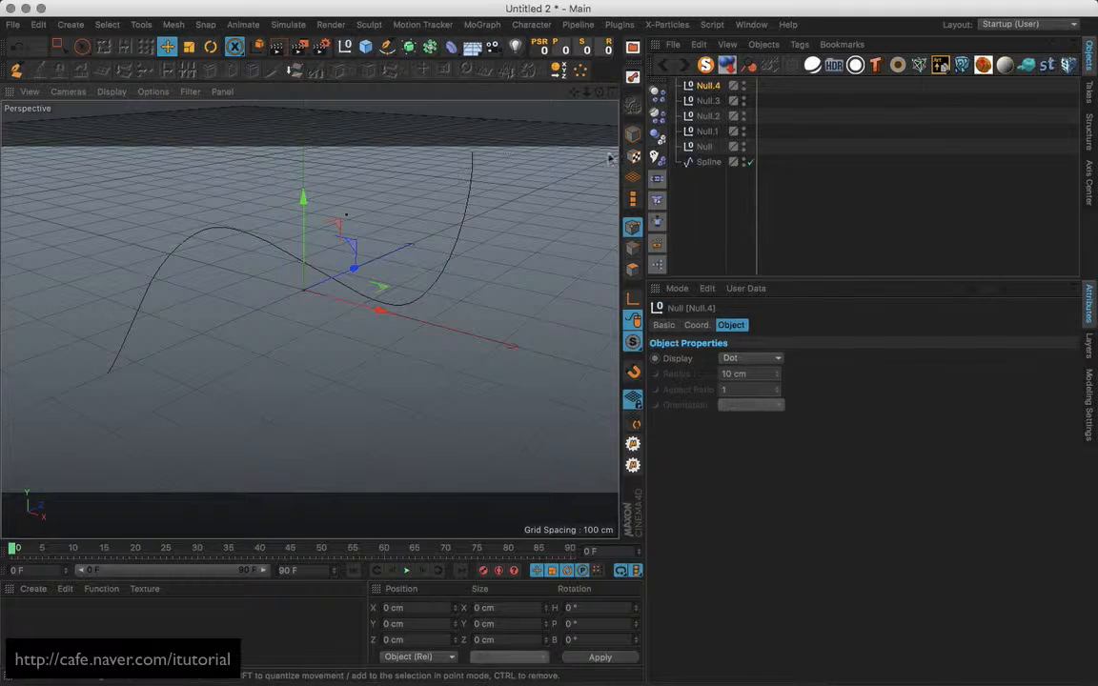
left_click(708, 146)
key("Delete")
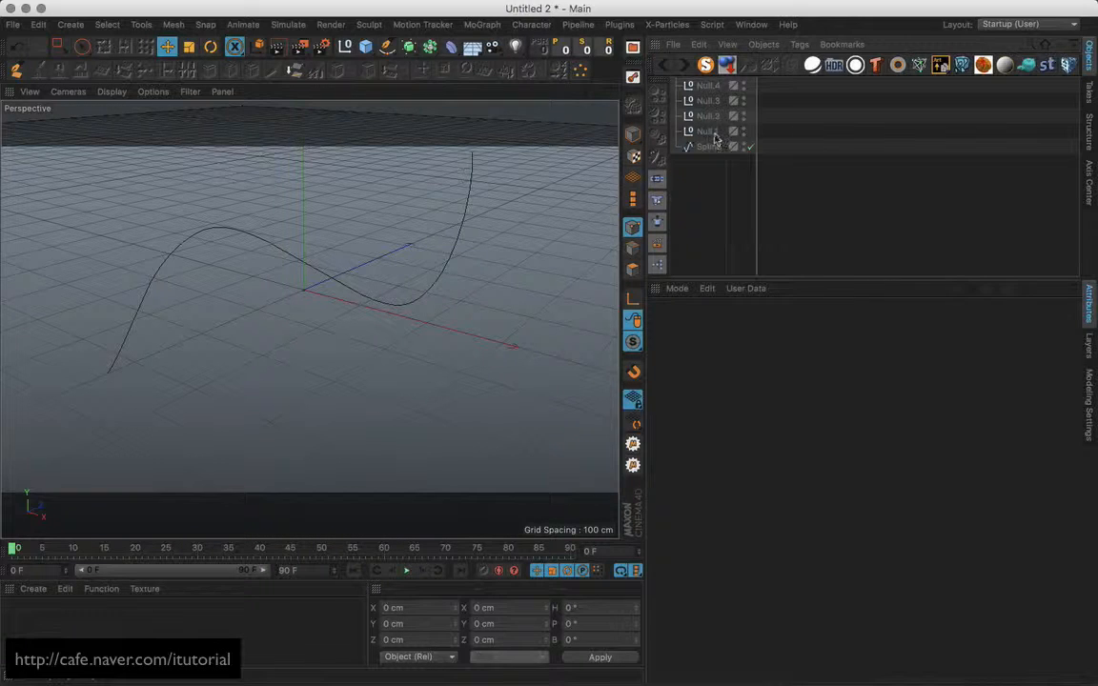
Select Null.1 through Null.4, group them with Alt+G, and expand the new group.
left_click(714, 133)
left_click(713, 118)
left_click(713, 103)
left_click(713, 88)
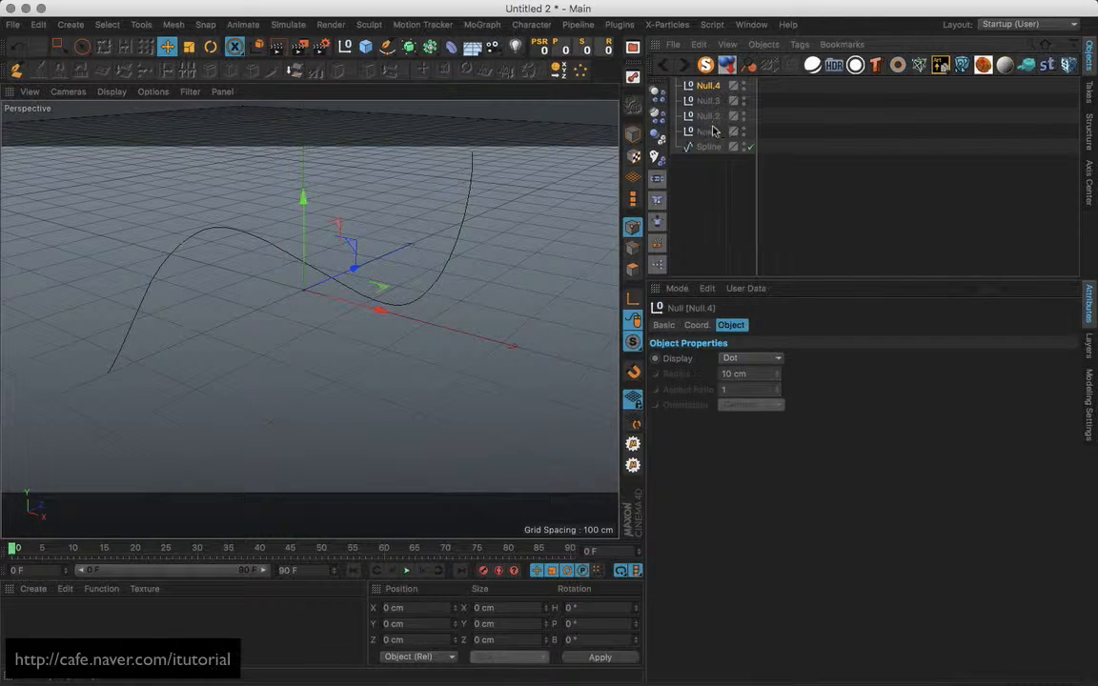
left_click_drag(708, 133, 718, 86)
left_click(710, 132, "shift")
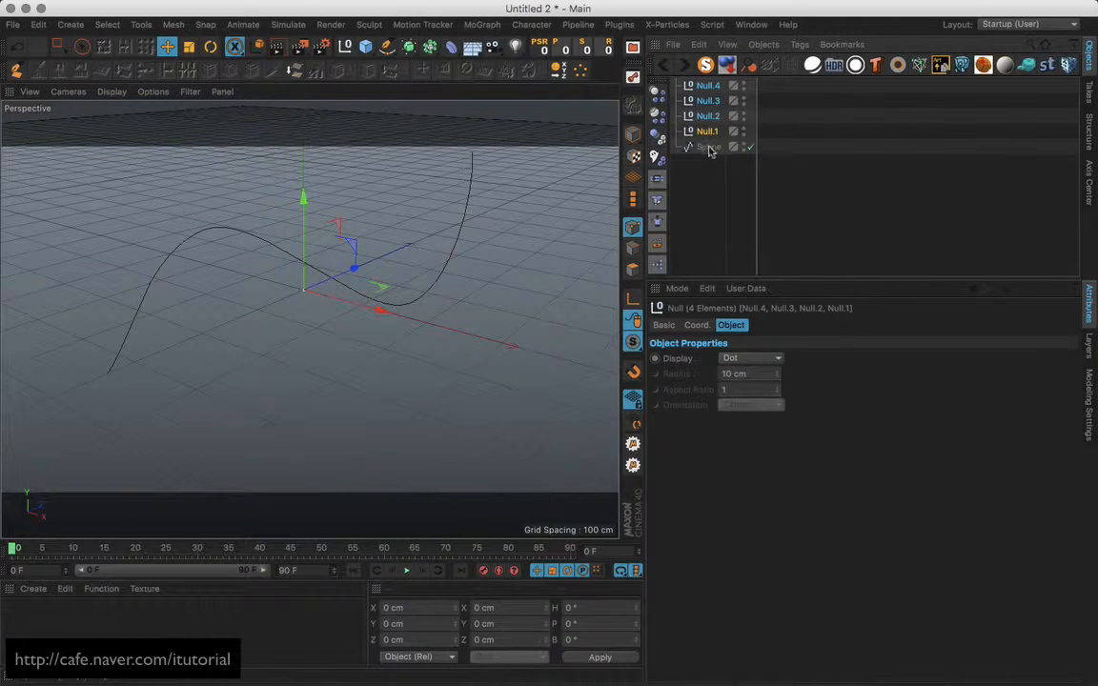
key("alt+g")
left_click(675, 86)
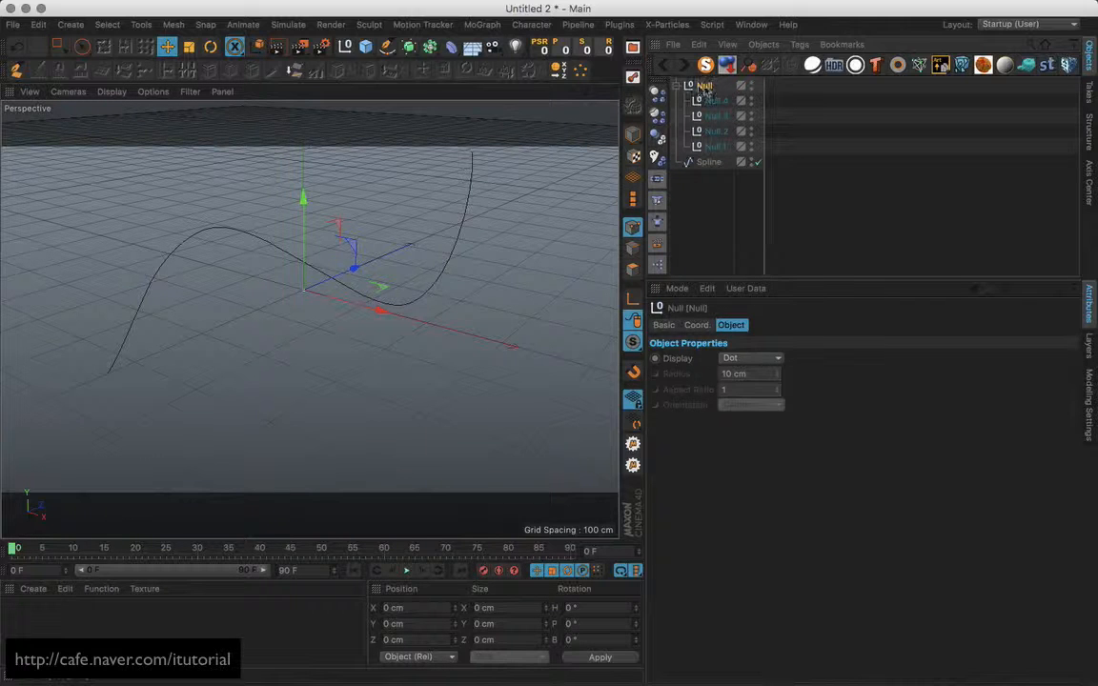
Delete the old parent null but keep its children, then regroup Null.1–Null.4 with Alt+G.
left_click(768, 48)
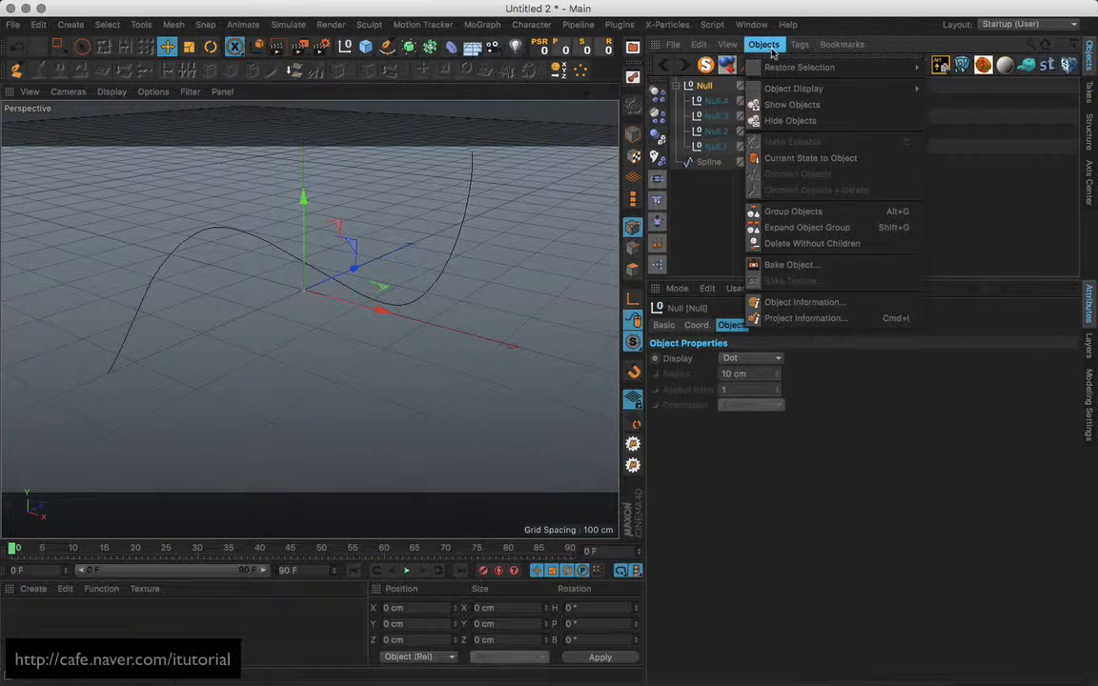
left_click(823, 244)
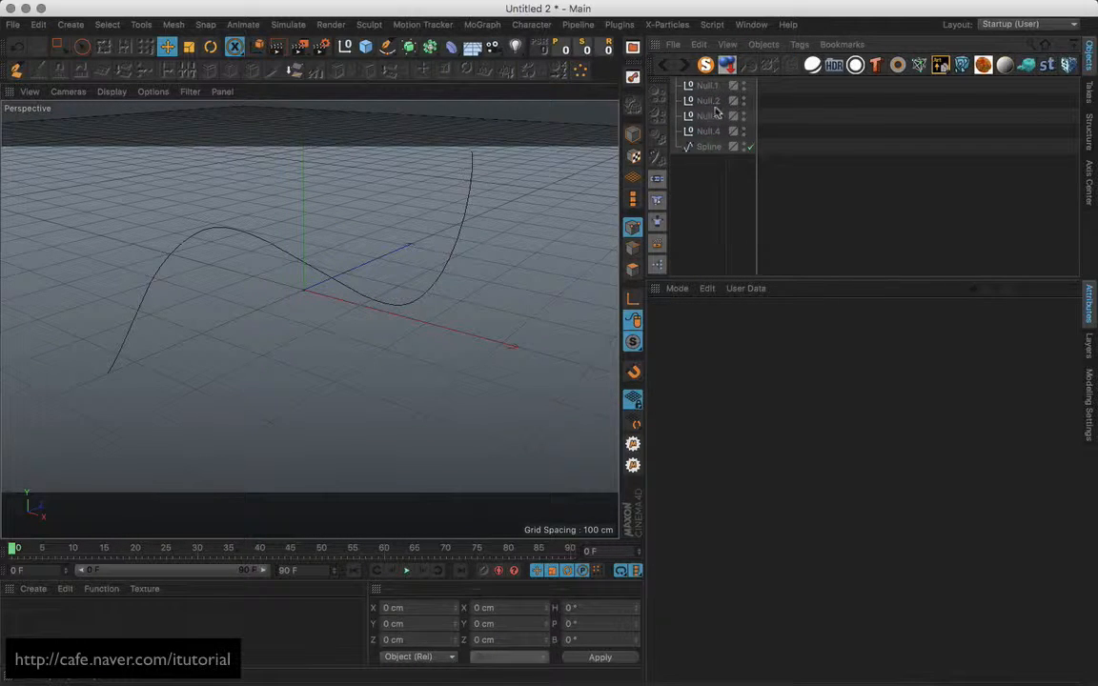
left_click(711, 87)
left_click(710, 131, "shift")
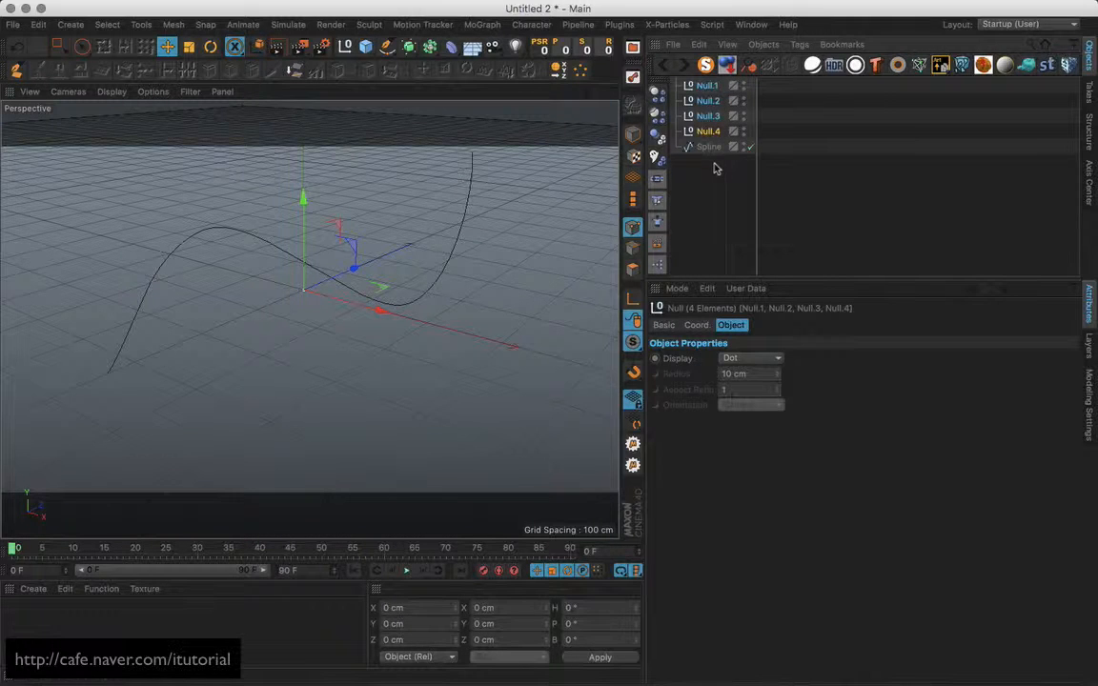
key("alt+g")
left_click(676, 86)
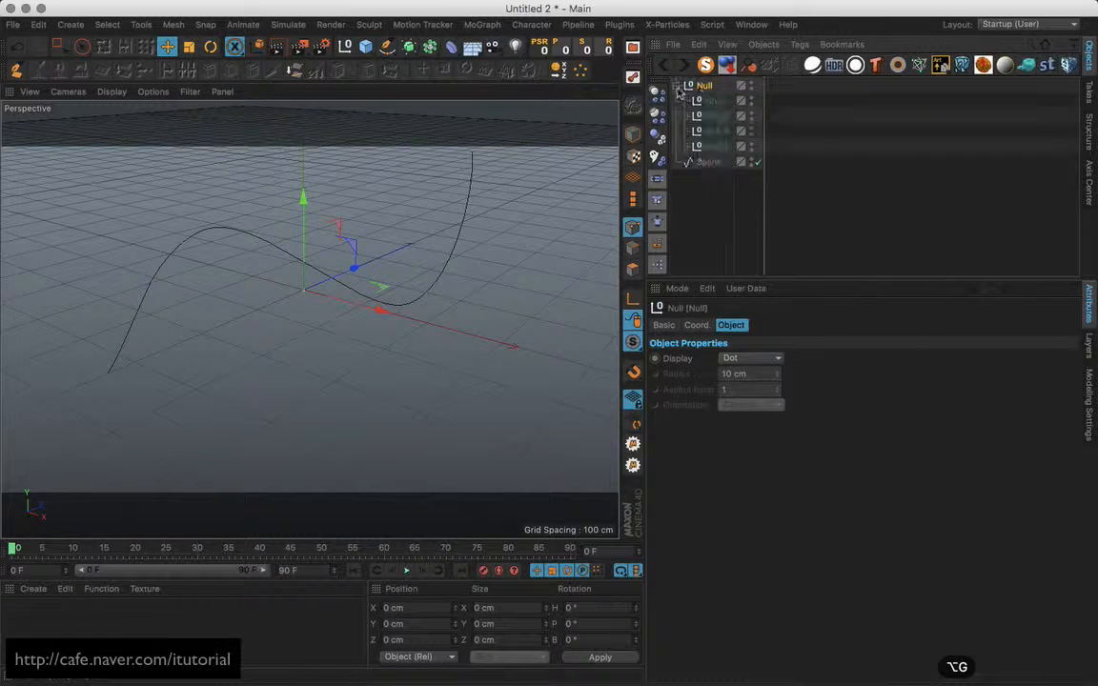
Rename the parent null to 'Null Group' and select it.
double_click(706, 85)
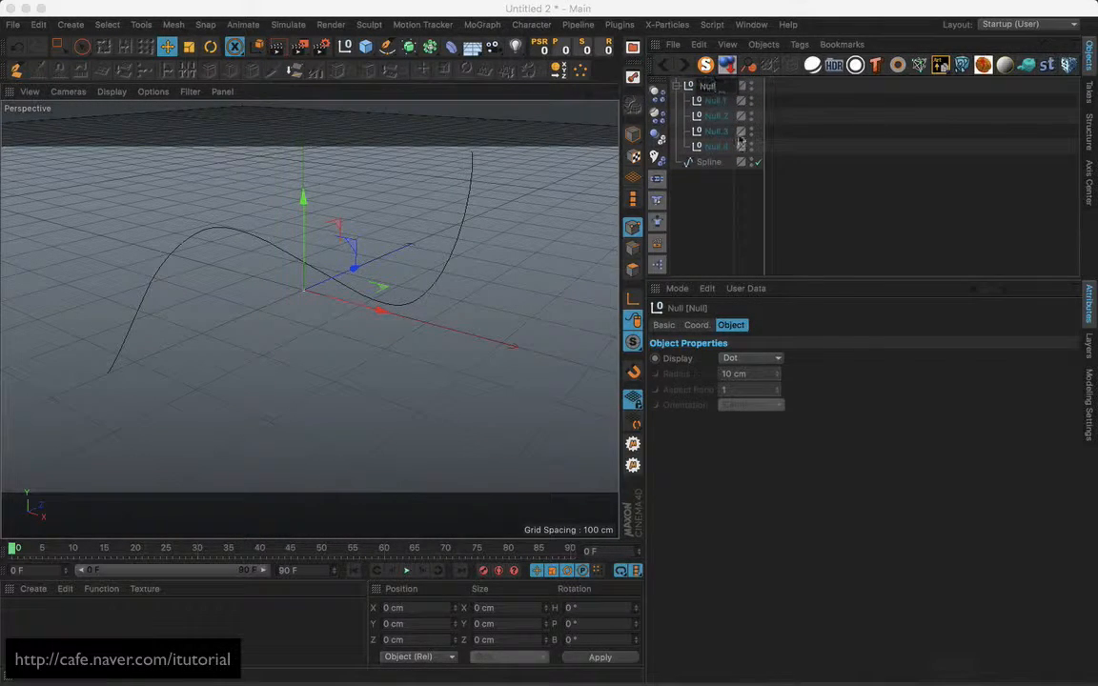
type("G")
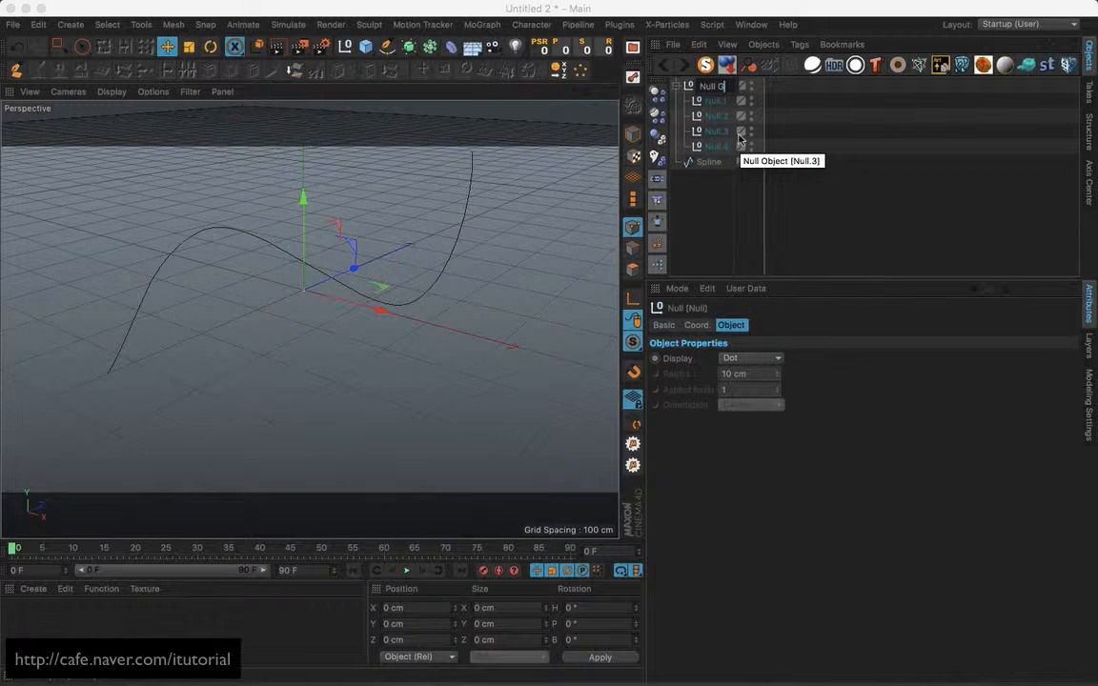
type("roup")
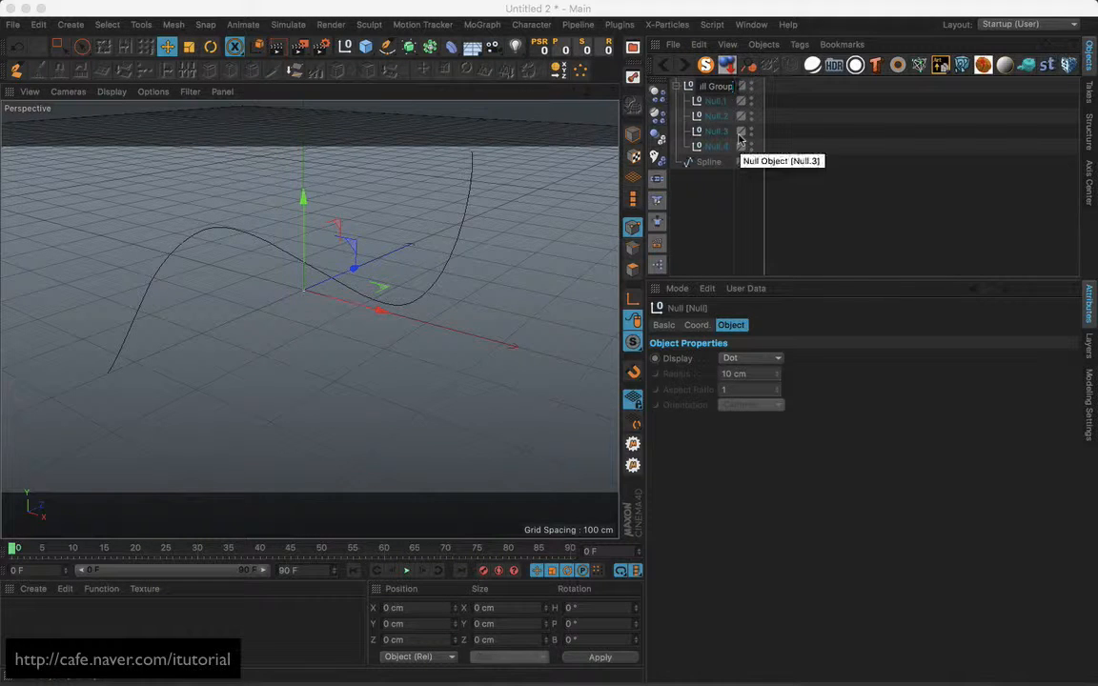
key("Return")
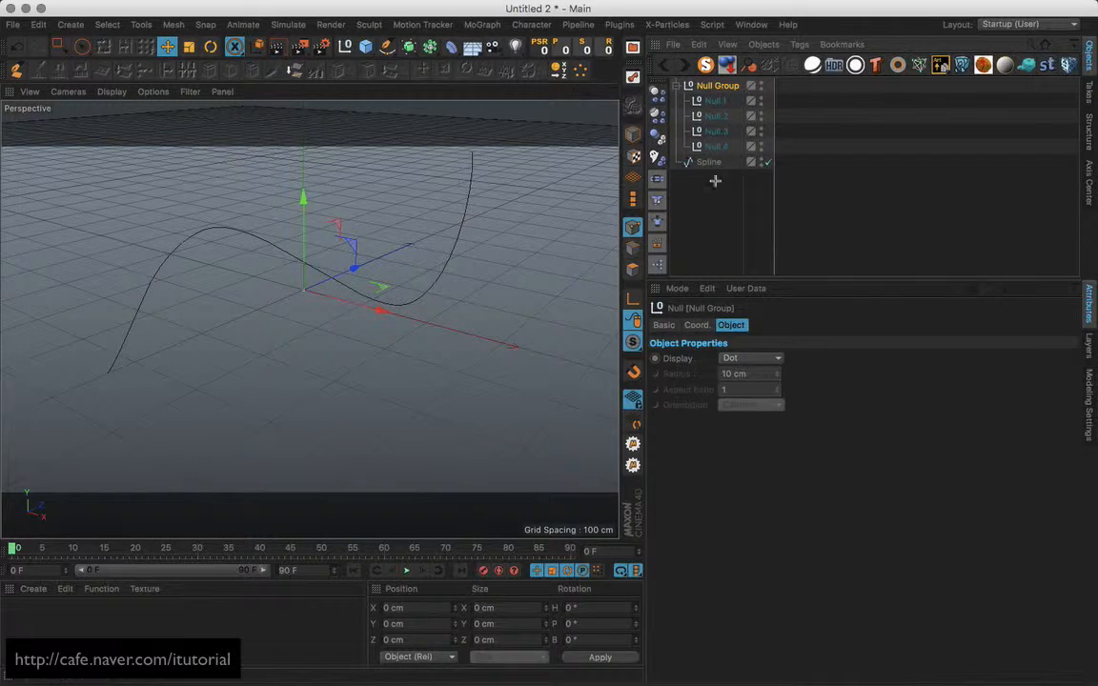
left_click(715, 180)
left_click(716, 130)
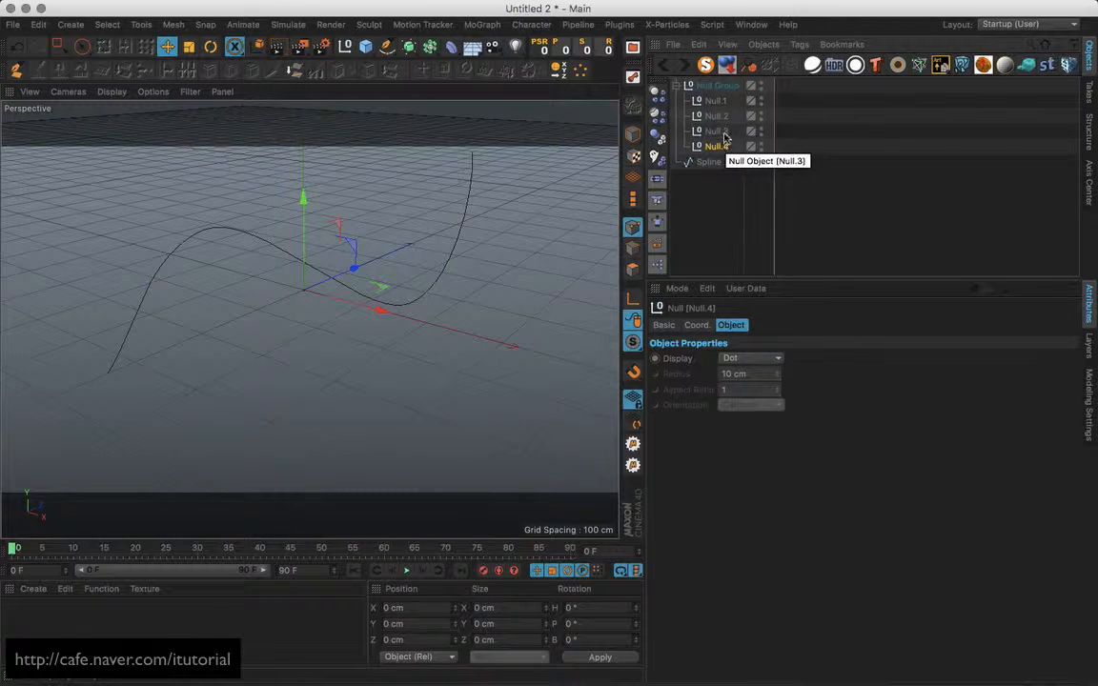
left_click(722, 147)
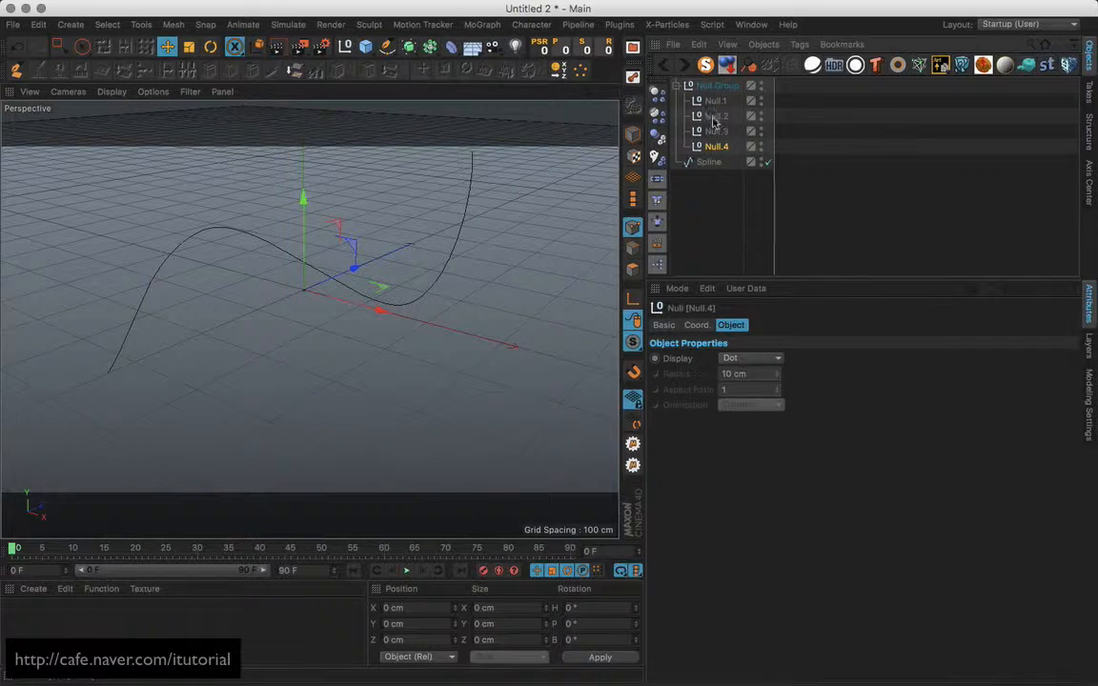
left_click(726, 87)
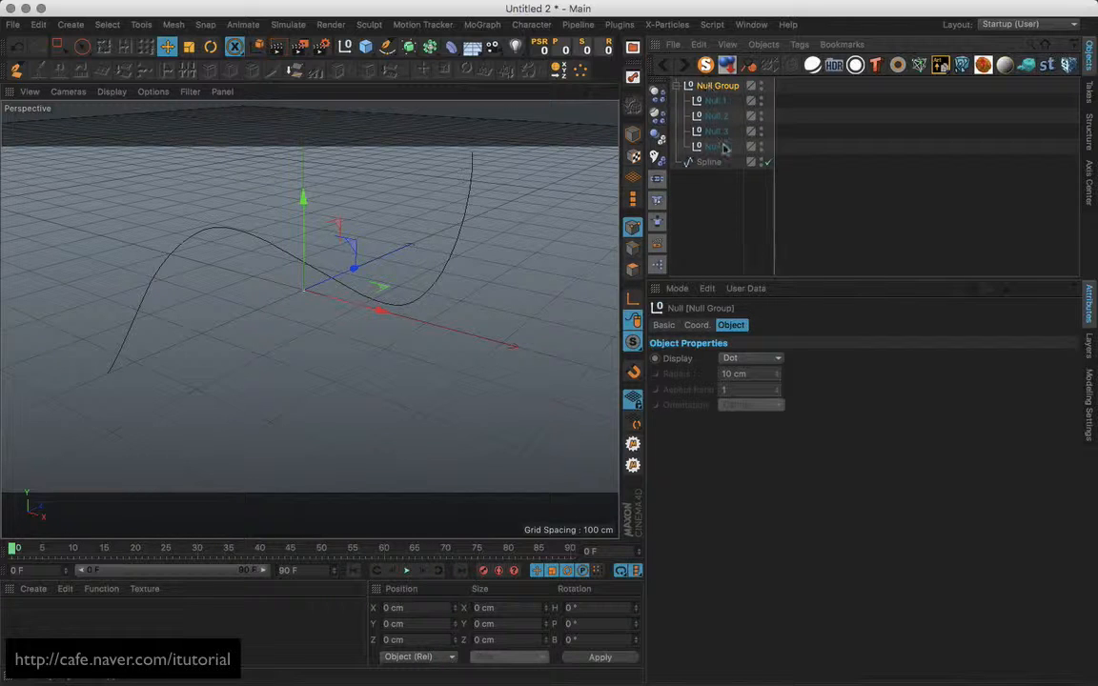
Attach an XPresso tag to Null Group and position its XPresso Editor showing the empty XGroup.
left_click_drag(659, 265, 782, 88)
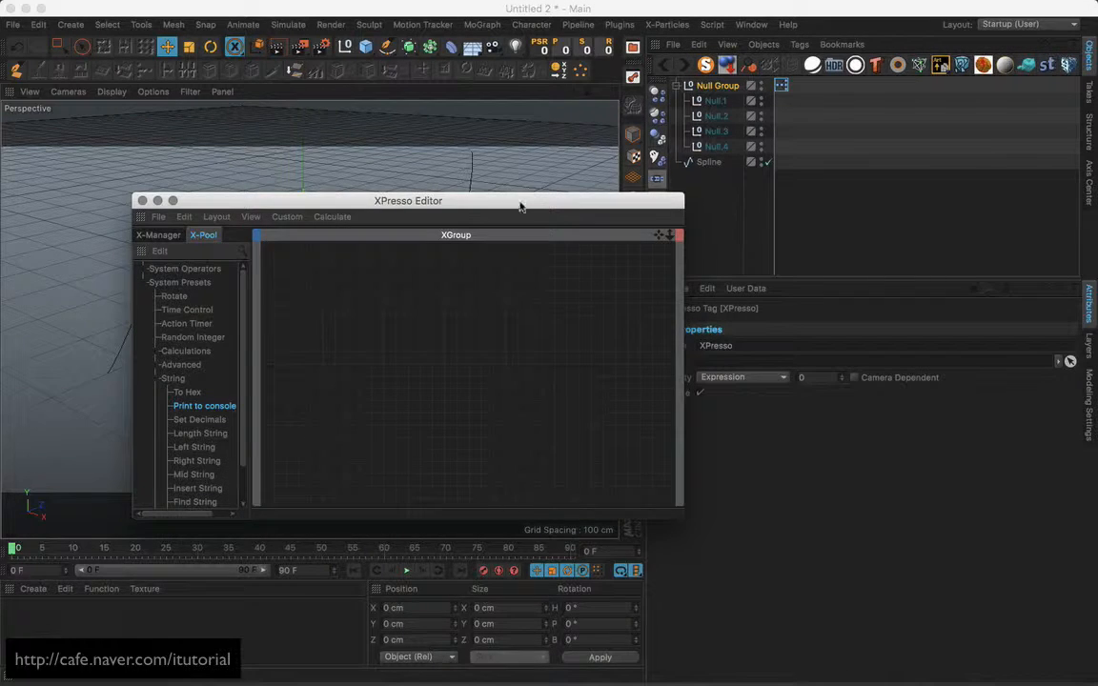
left_click_drag(520, 203, 496, 253)
left_click(132, 280)
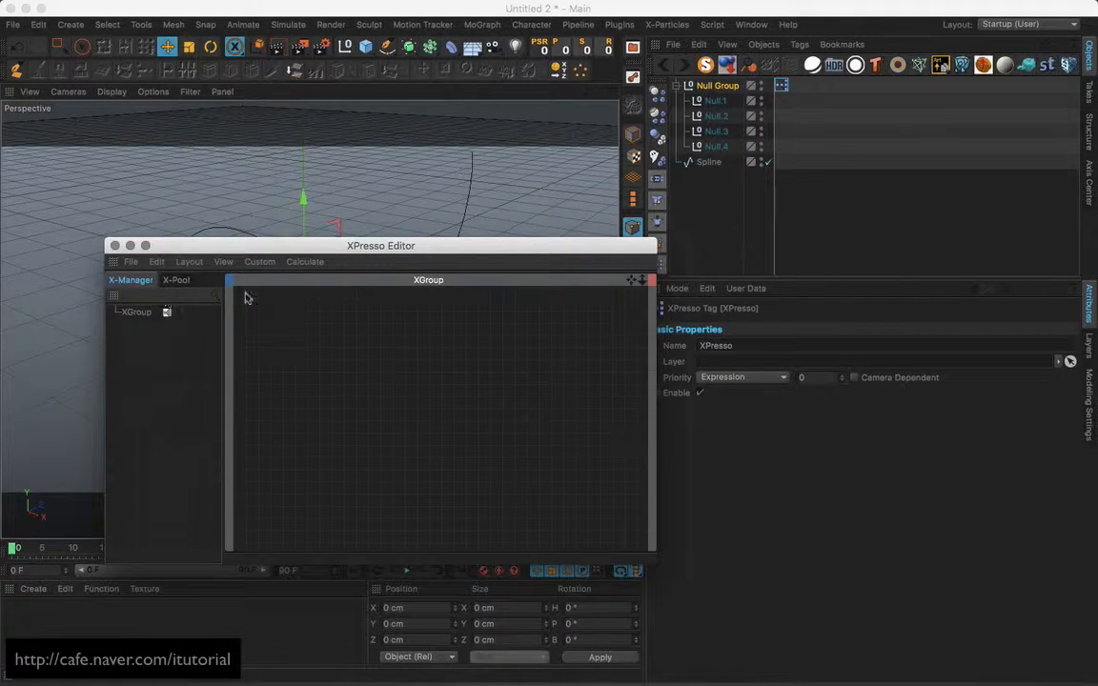
left_click_drag(361, 248, 347, 216)
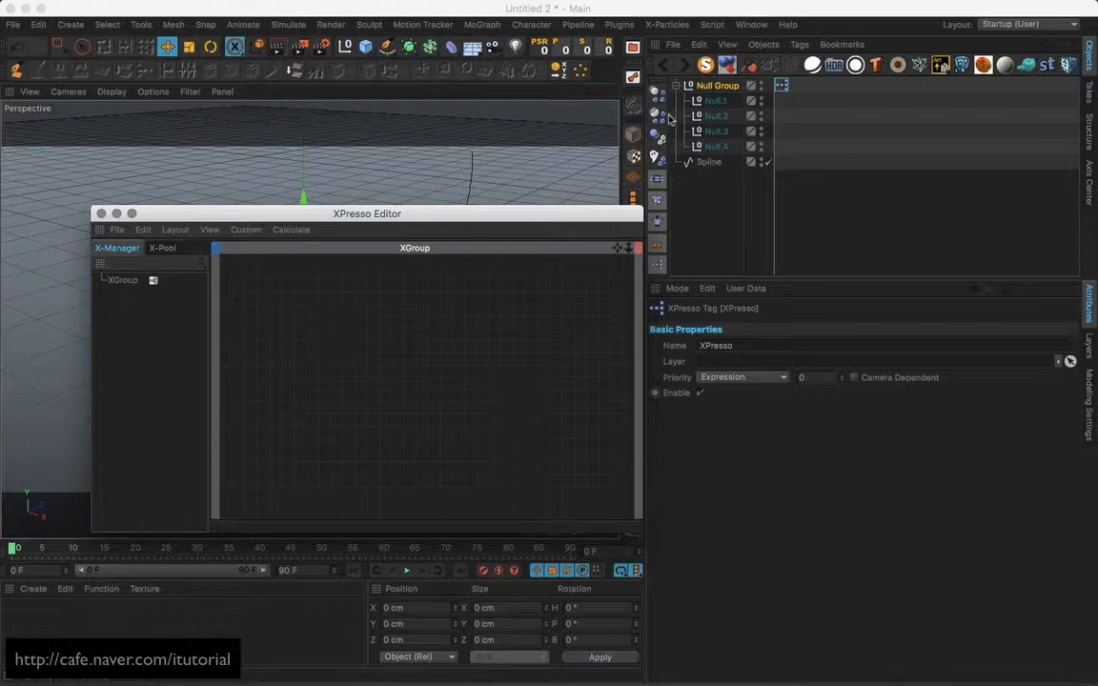
left_click_drag(608, 223, 591, 253)
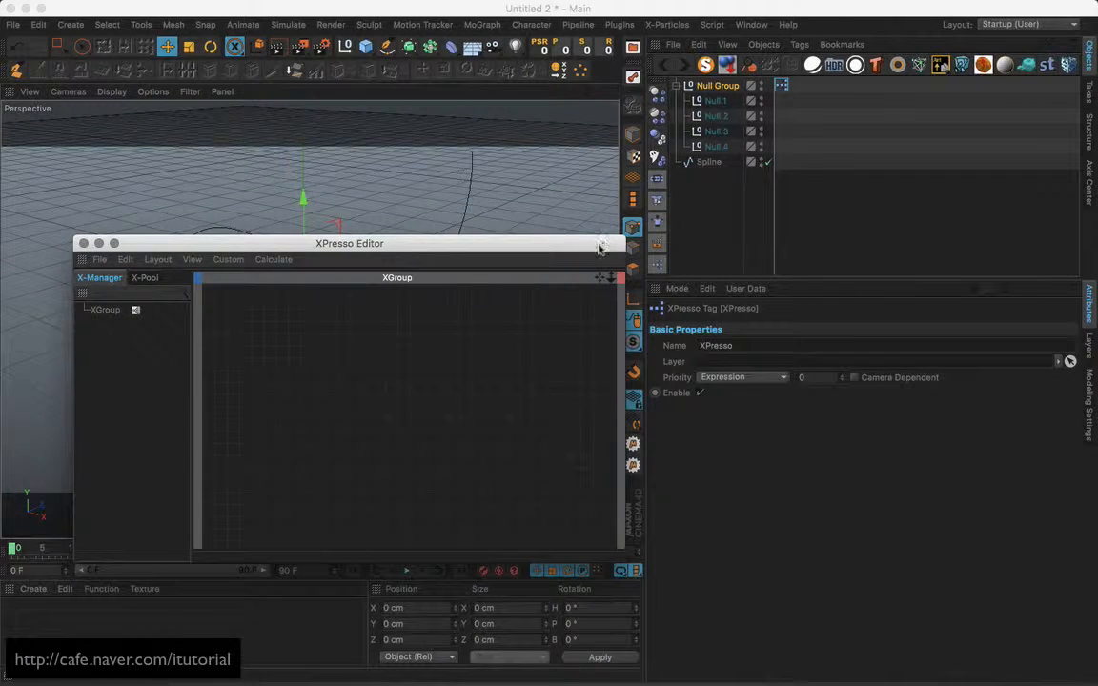
left_click_drag(589, 242, 572, 227)
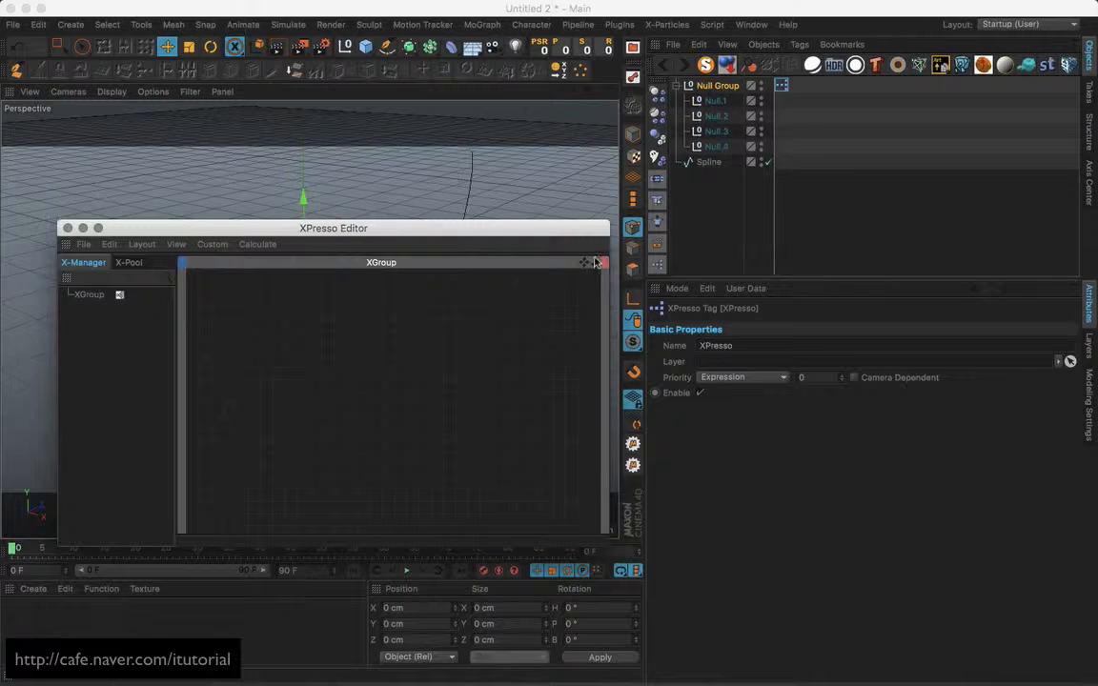
Add a Hierarchy iterator node to the XPresso graph.
right_click(306, 334)
mouse_move(325, 335)
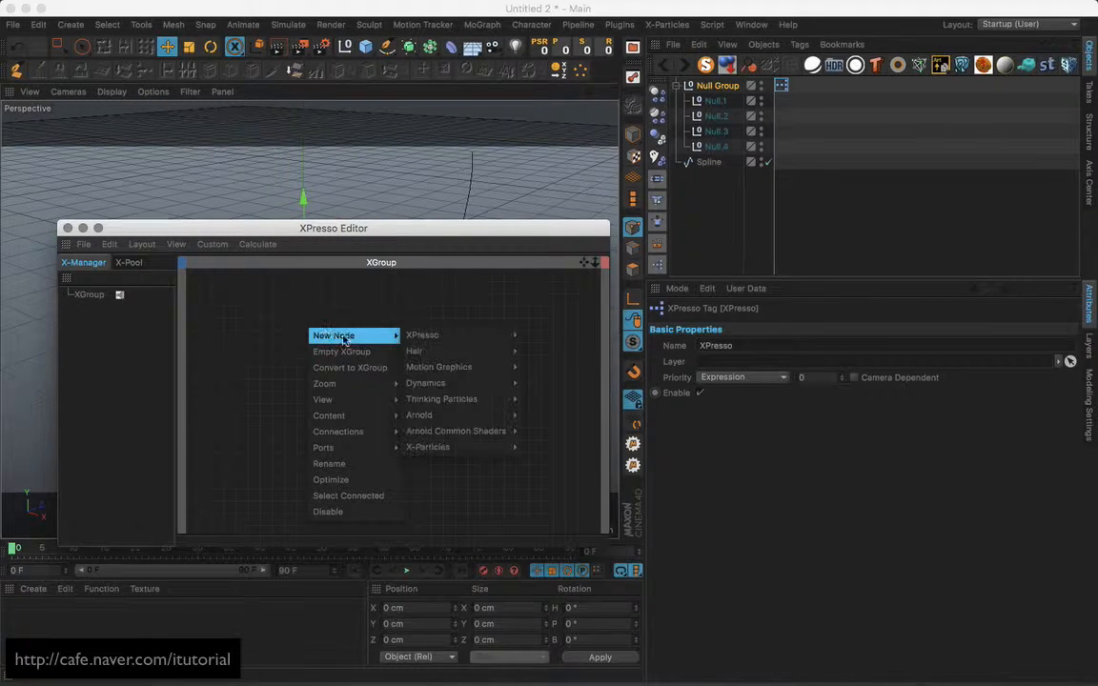
mouse_move(420, 335)
mouse_move(548, 430)
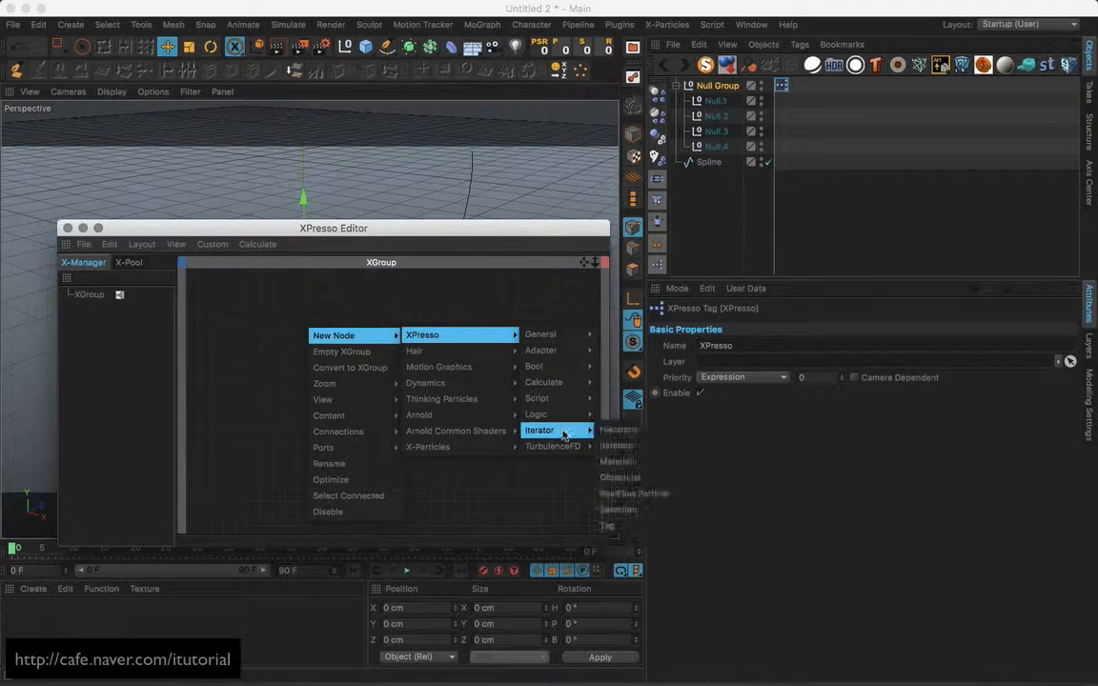
left_click(615, 430)
left_click_drag(306, 320, 267, 316)
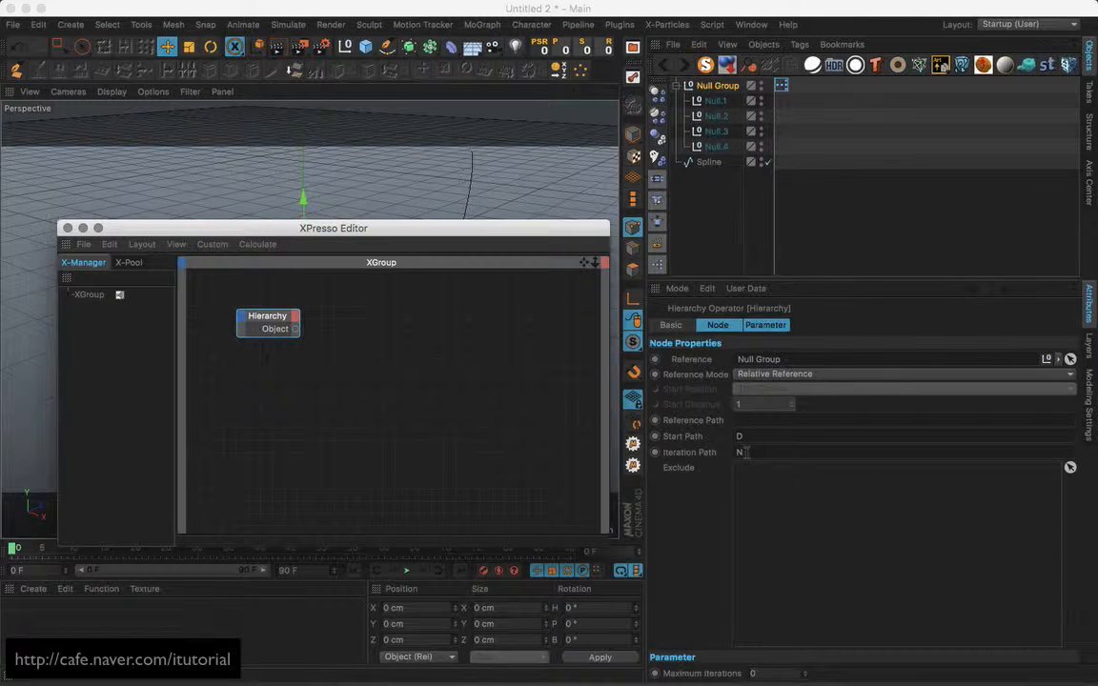
Check Null Group's children Null.1–Null.4 and select the Hierarchy node to view its settings.
left_click(727, 87)
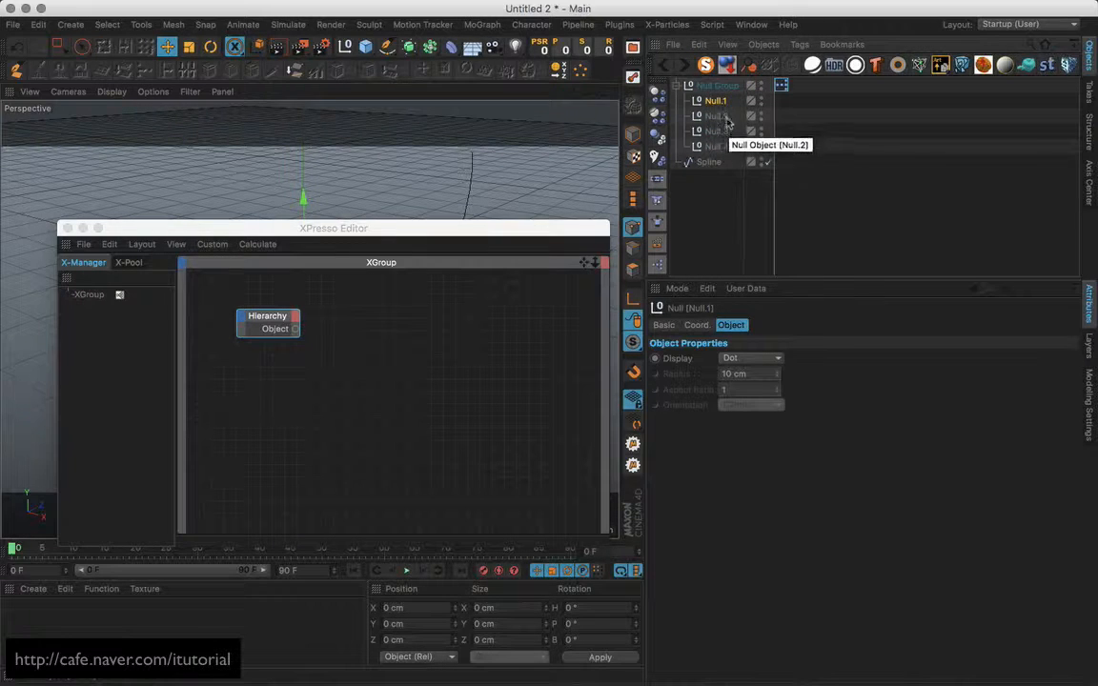
left_click(721, 116)
left_click(722, 134)
left_click(720, 149)
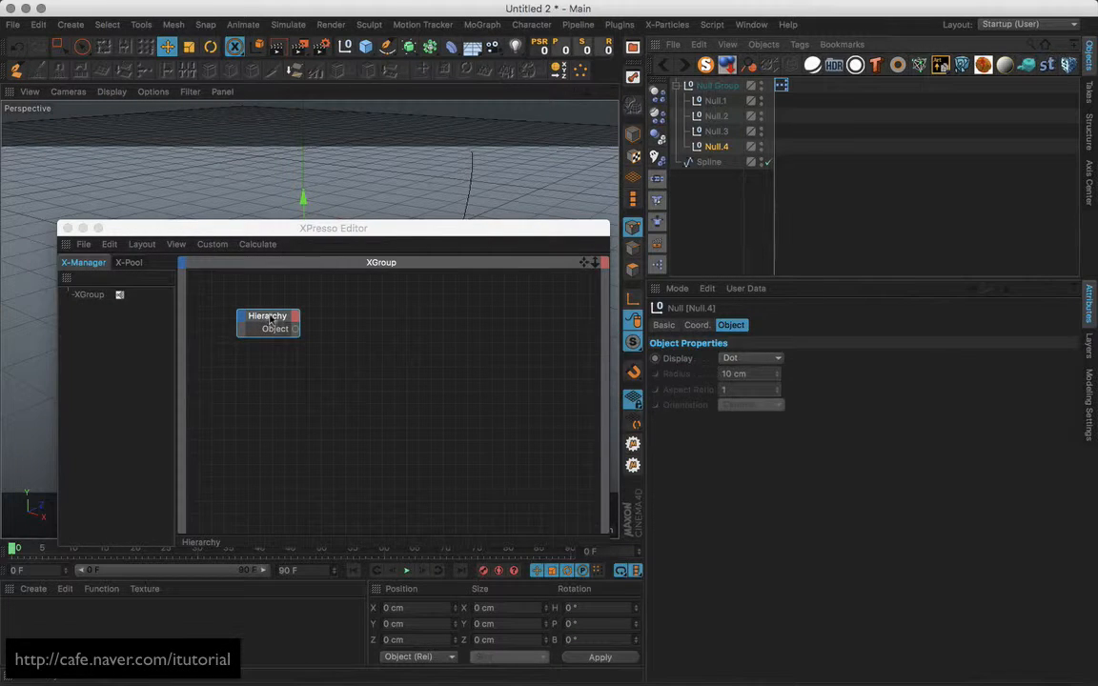
left_click(265, 321)
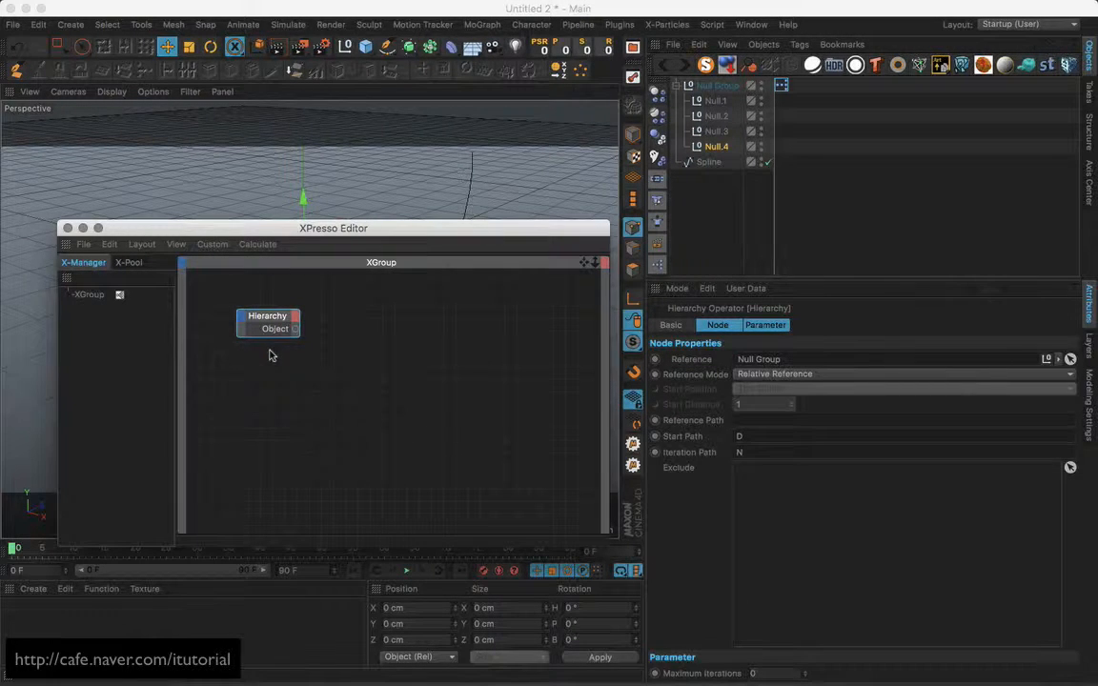
left_click_drag(277, 324, 272, 330)
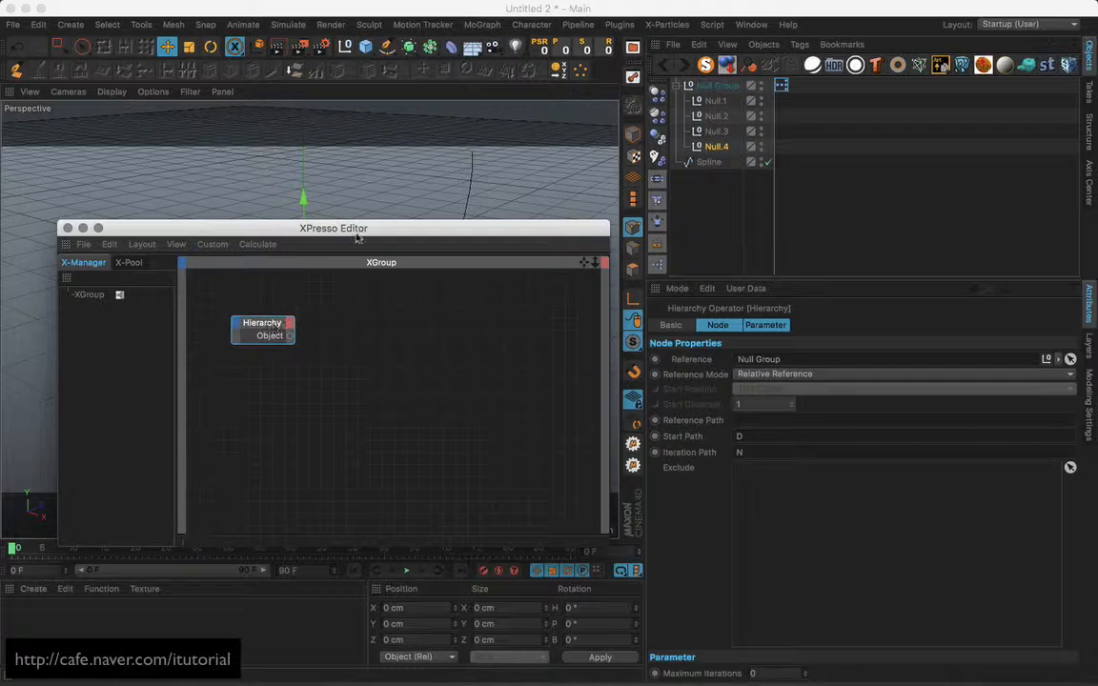
left_click_drag(374, 227, 415, 195)
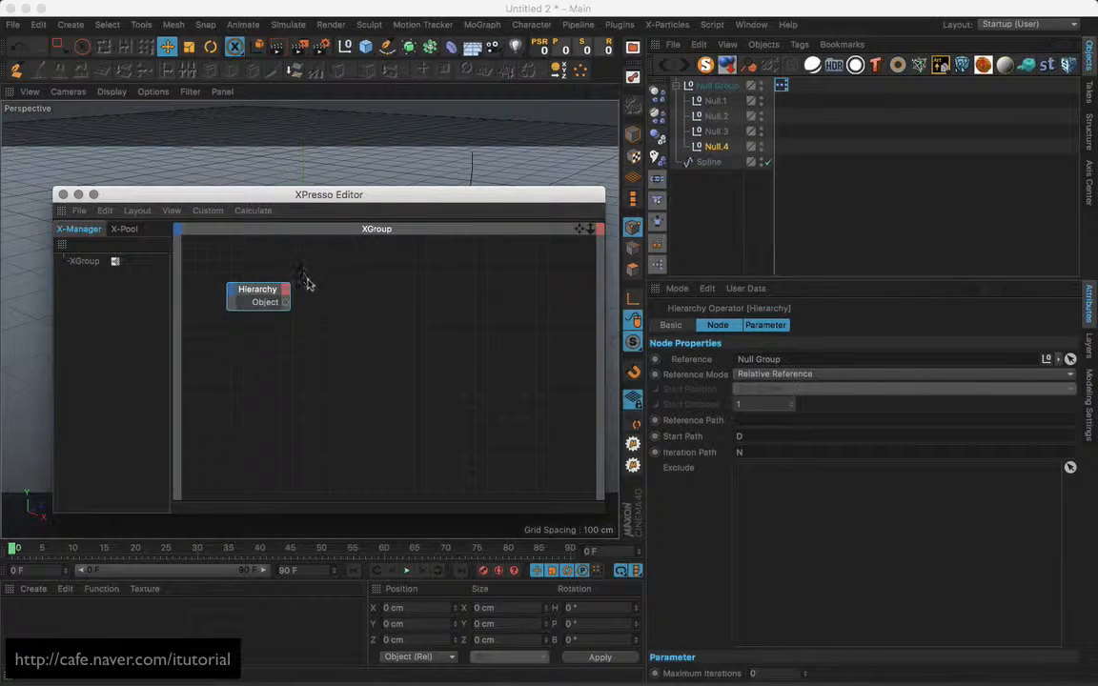
left_click_drag(271, 289, 266, 290)
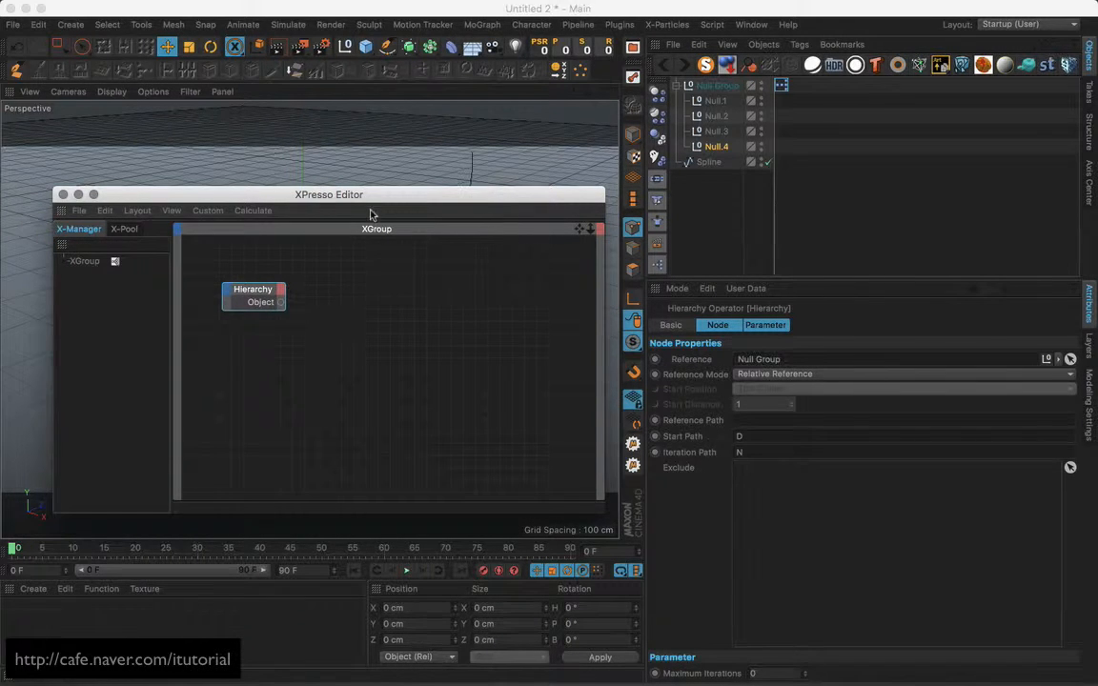
left_click_drag(336, 194, 357, 197)
Drag a Print to console node from the X-Pool presets into the graph.
left_click(146, 230)
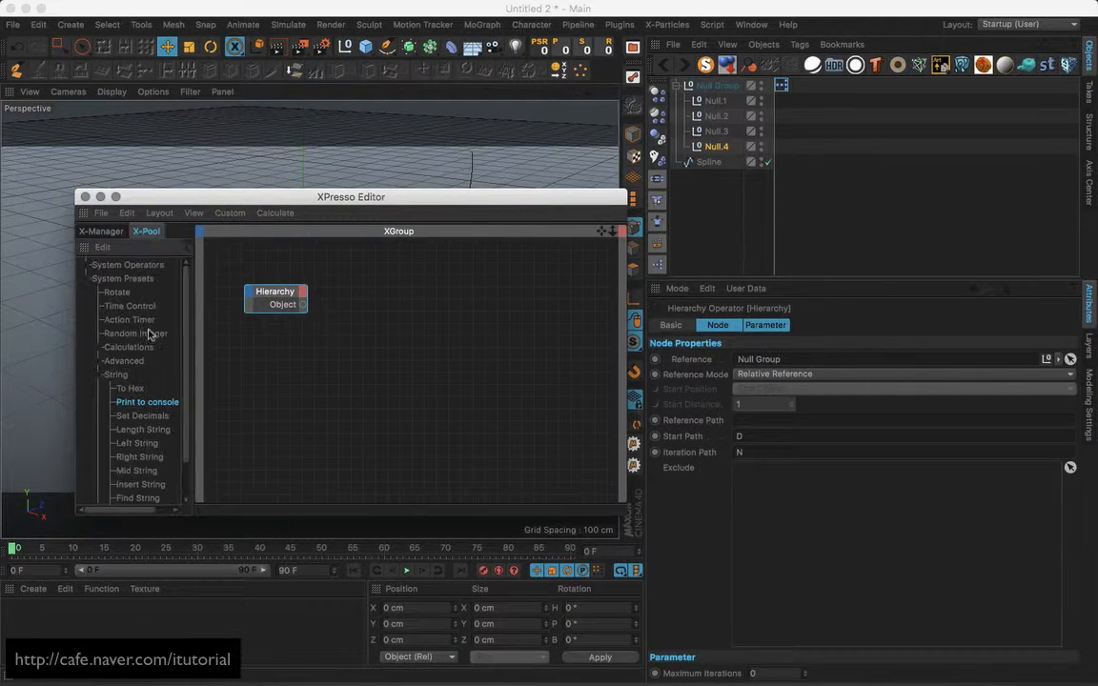
left_click_drag(147, 402, 501, 296)
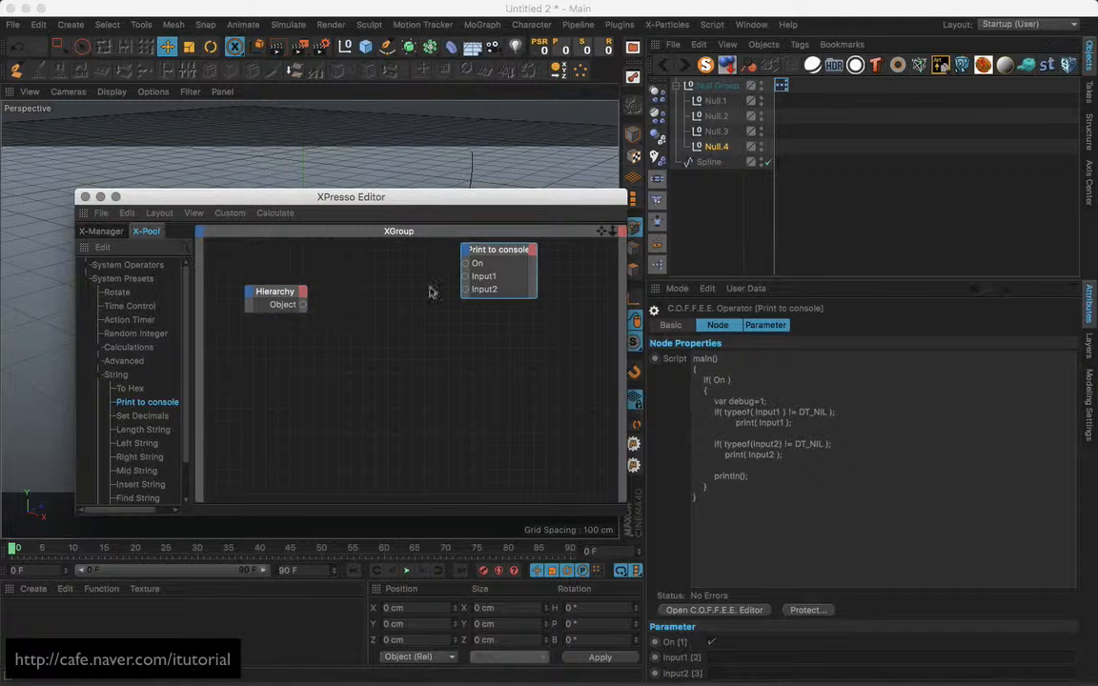
left_click(90, 280)
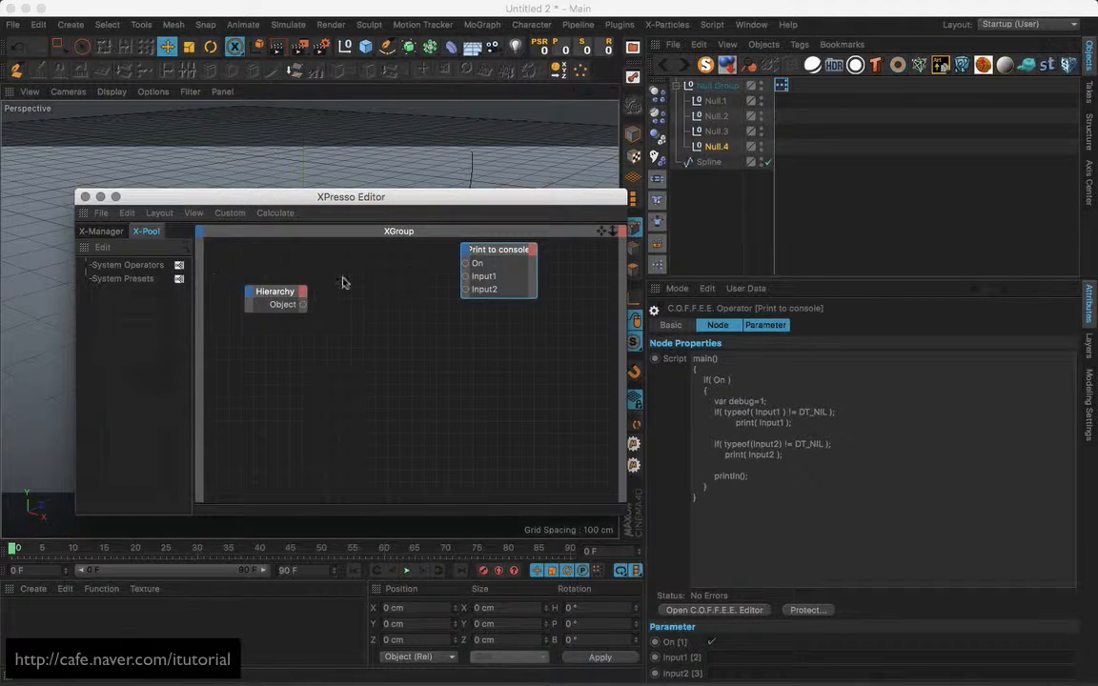
left_click_drag(494, 250, 510, 275)
left_click_drag(280, 295, 268, 296)
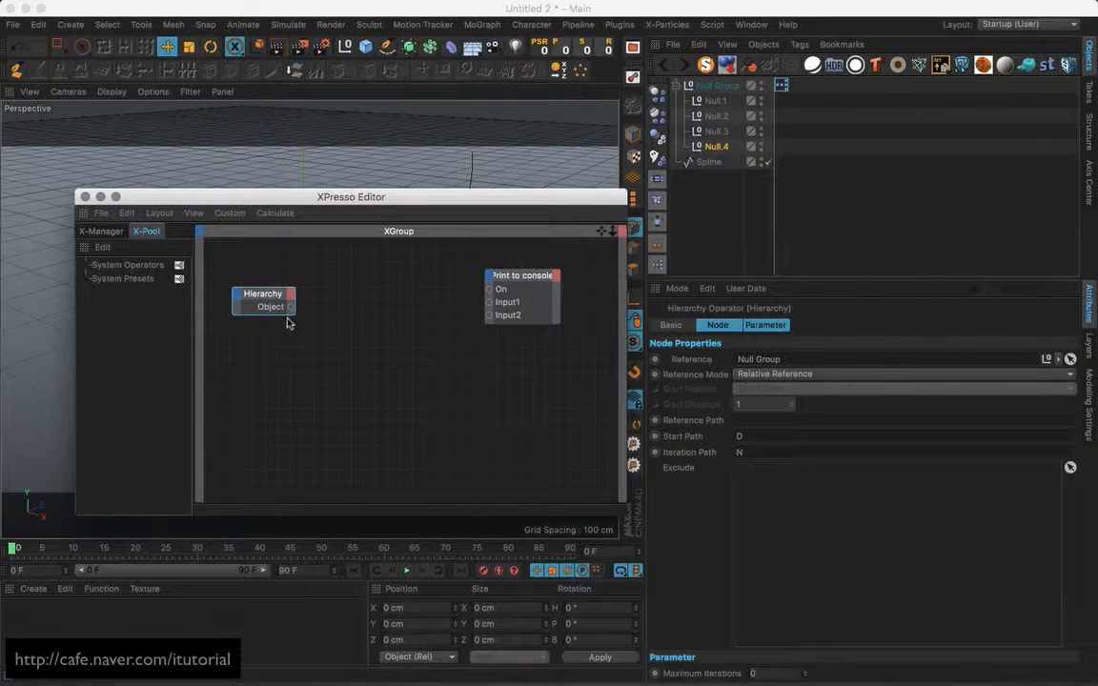
Add an Object Index node beside the Hierarchy node.
right_click(371, 305)
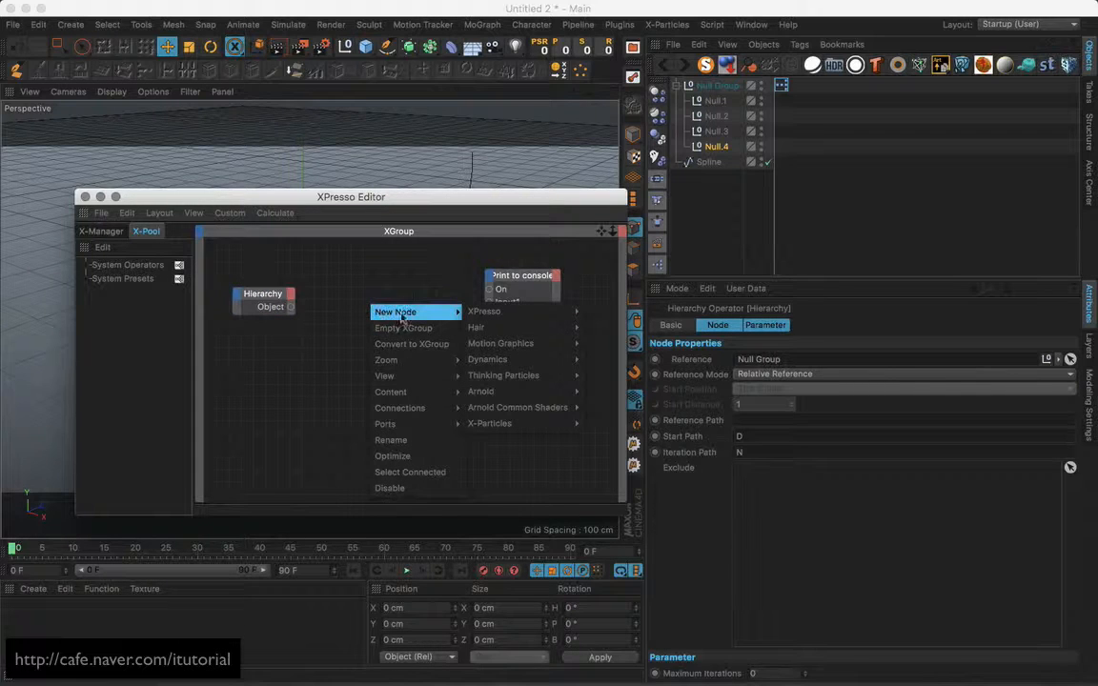
mouse_move(577, 312)
mouse_move(610, 311)
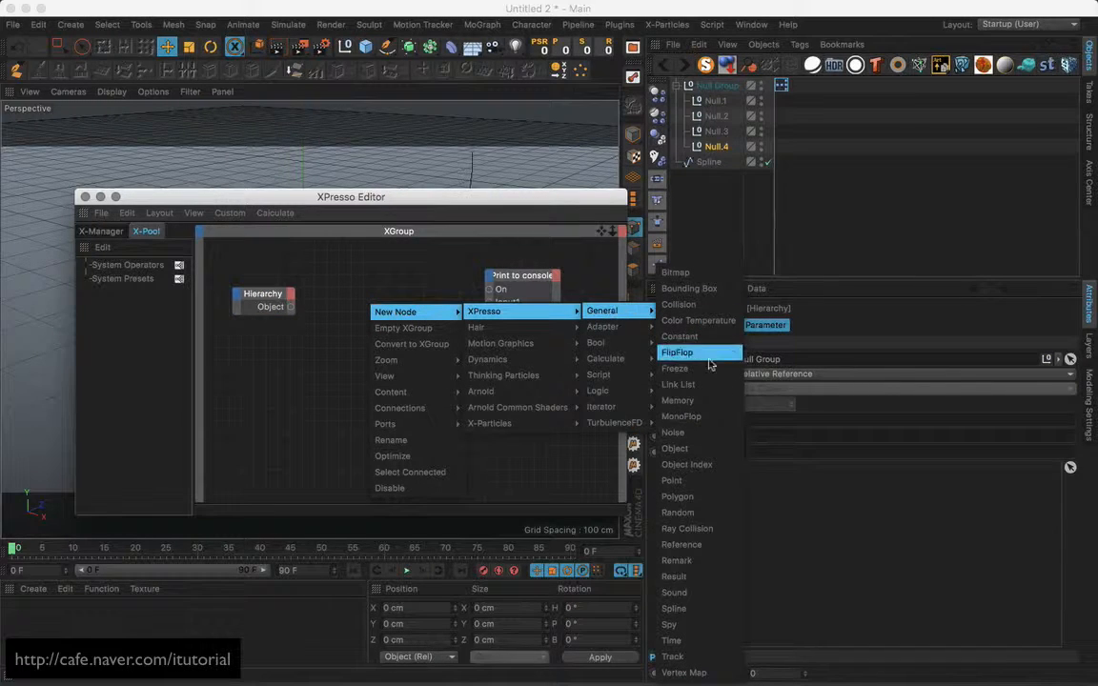
left_click(699, 466)
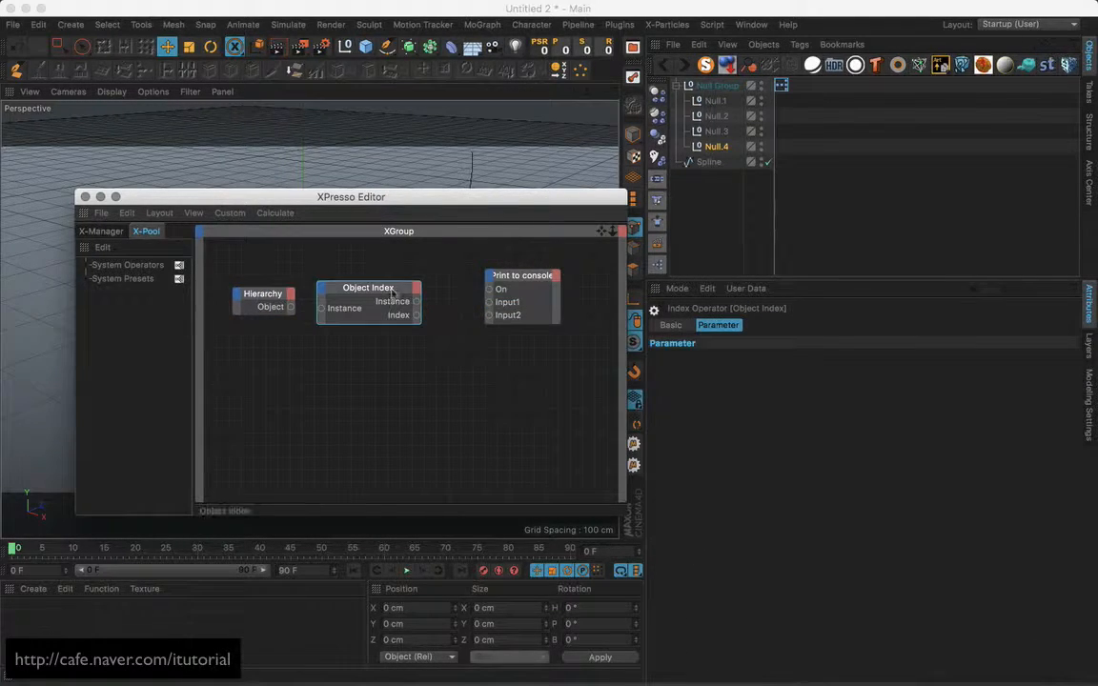
left_click_drag(394, 292, 413, 294)
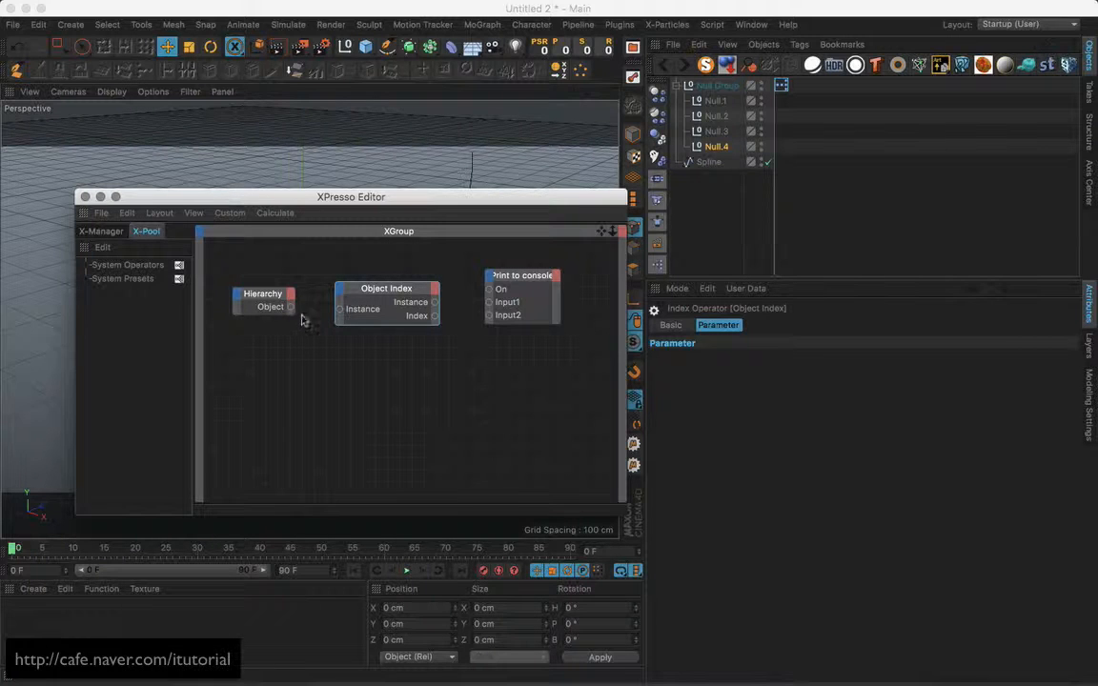
Wire Hierarchy's Object into Object Index's Instance and its Index into Print to console's Input1.
left_click_drag(292, 308, 341, 312)
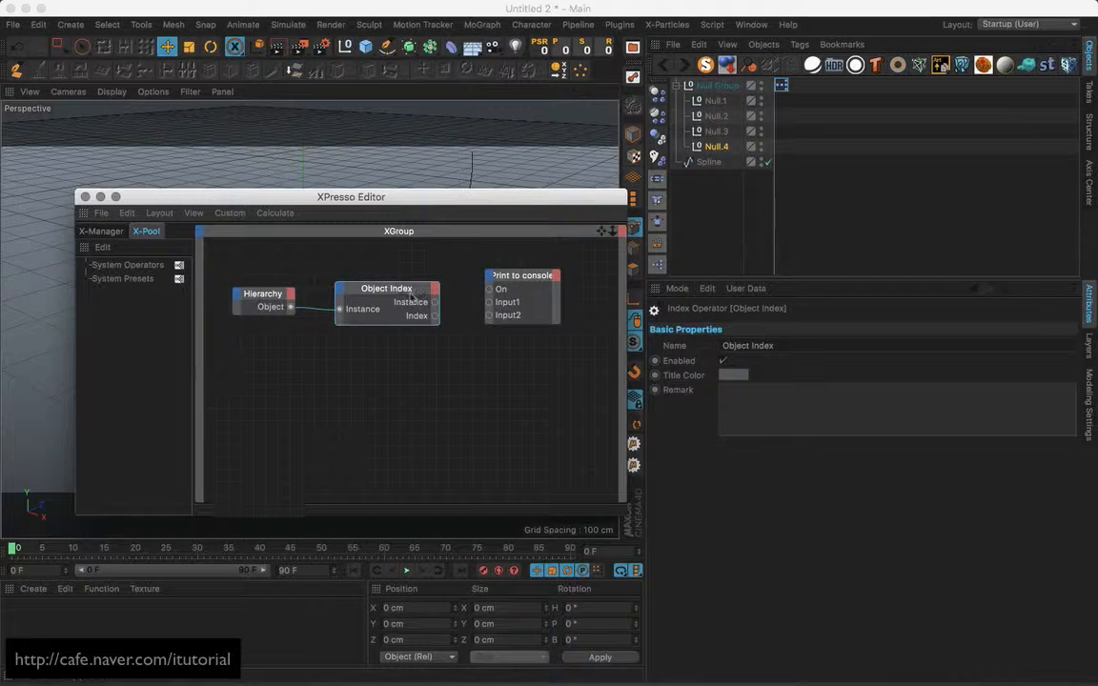
left_click_drag(402, 289, 392, 287)
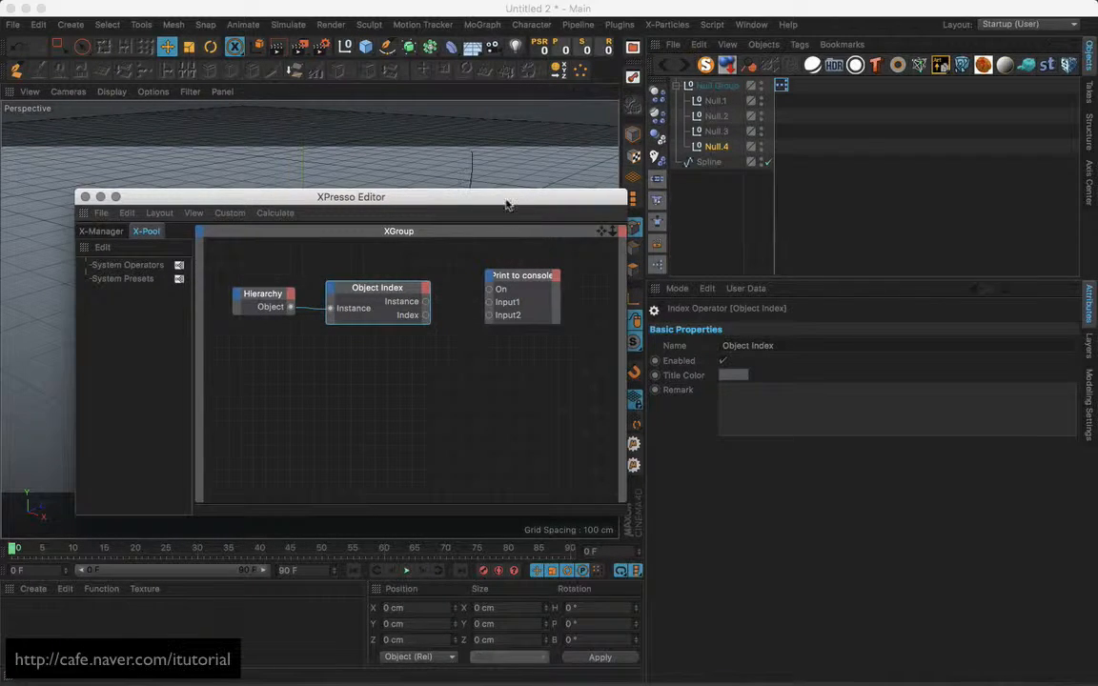
left_click_drag(506, 204, 485, 210)
left_click_drag(405, 320, 516, 290)
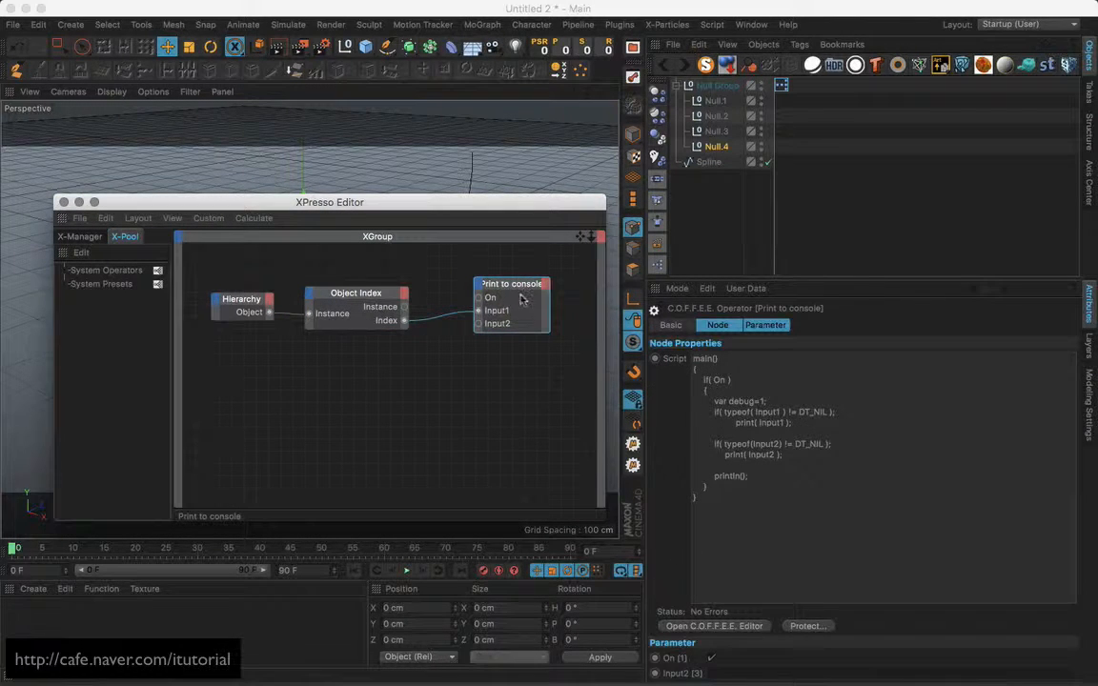
Open the Console and advance one frame so it prints child indices 0 to 3.
left_click(713, 24)
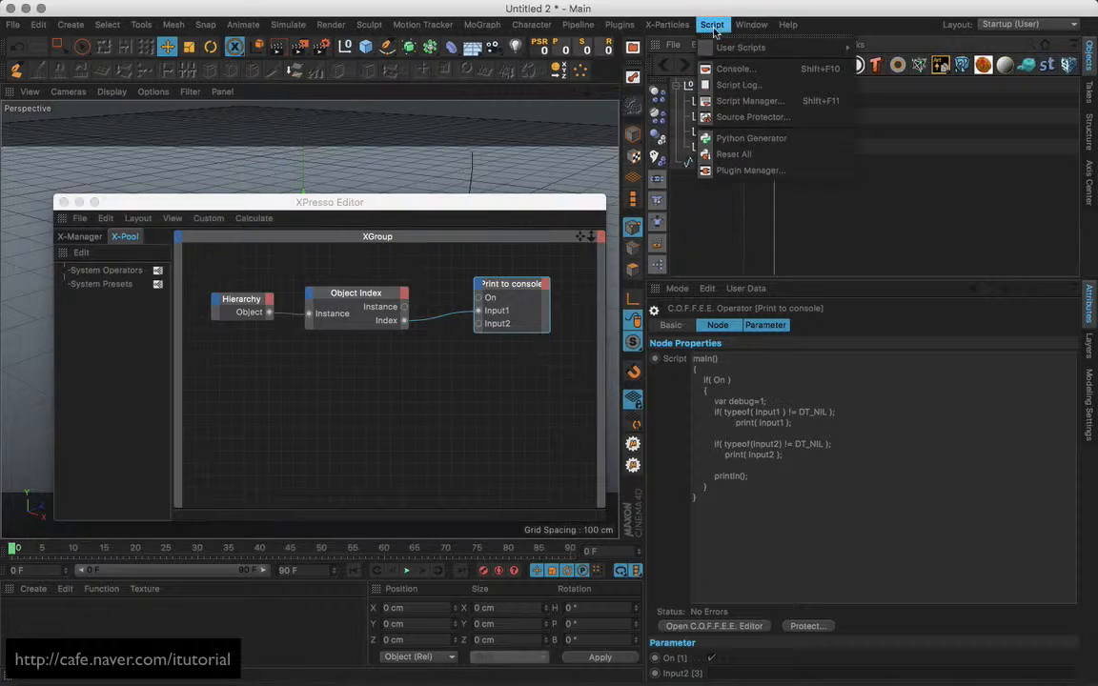
mouse_move(718, 49)
left_click(735, 68)
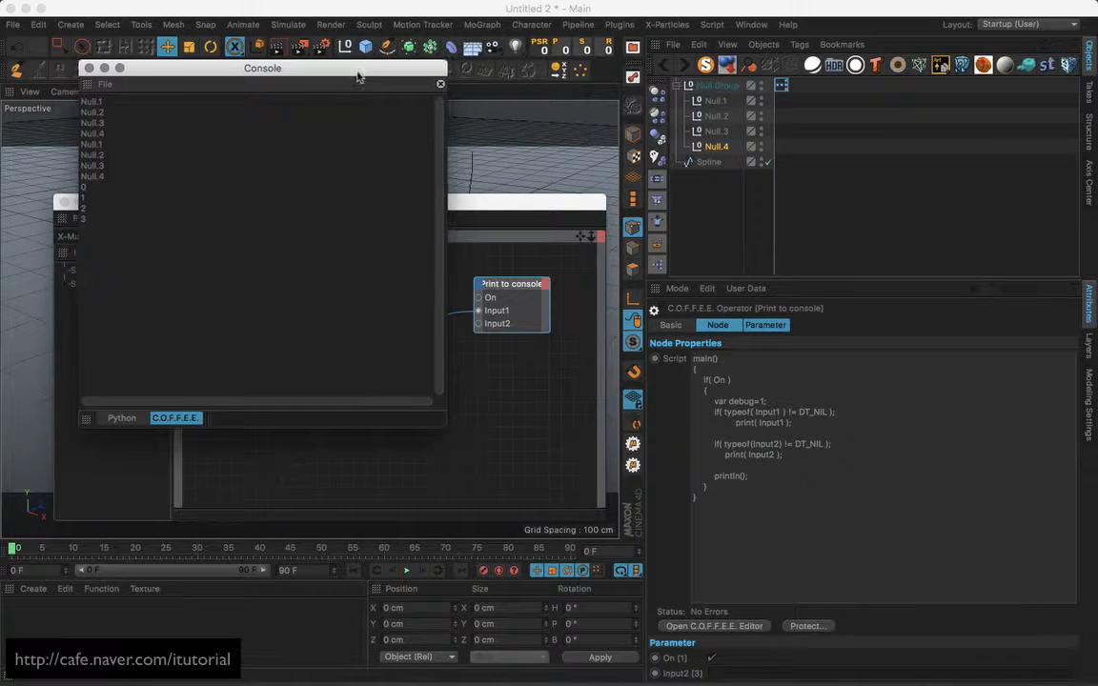
left_click_drag(353, 72, 927, 106)
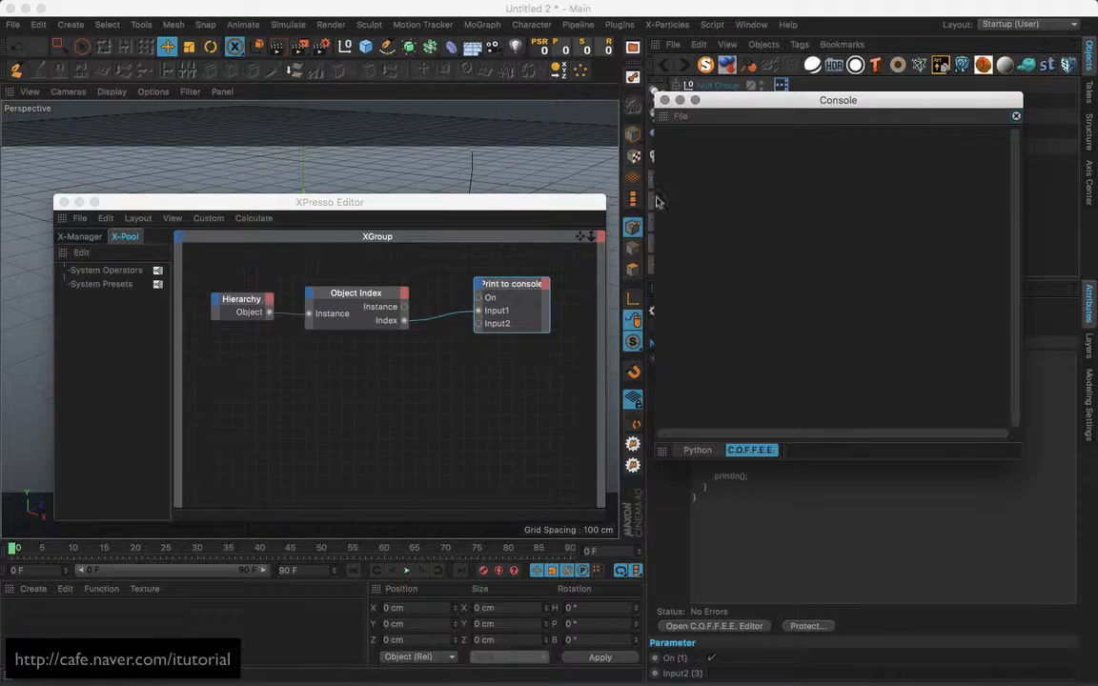
left_click_drag(531, 206, 532, 173)
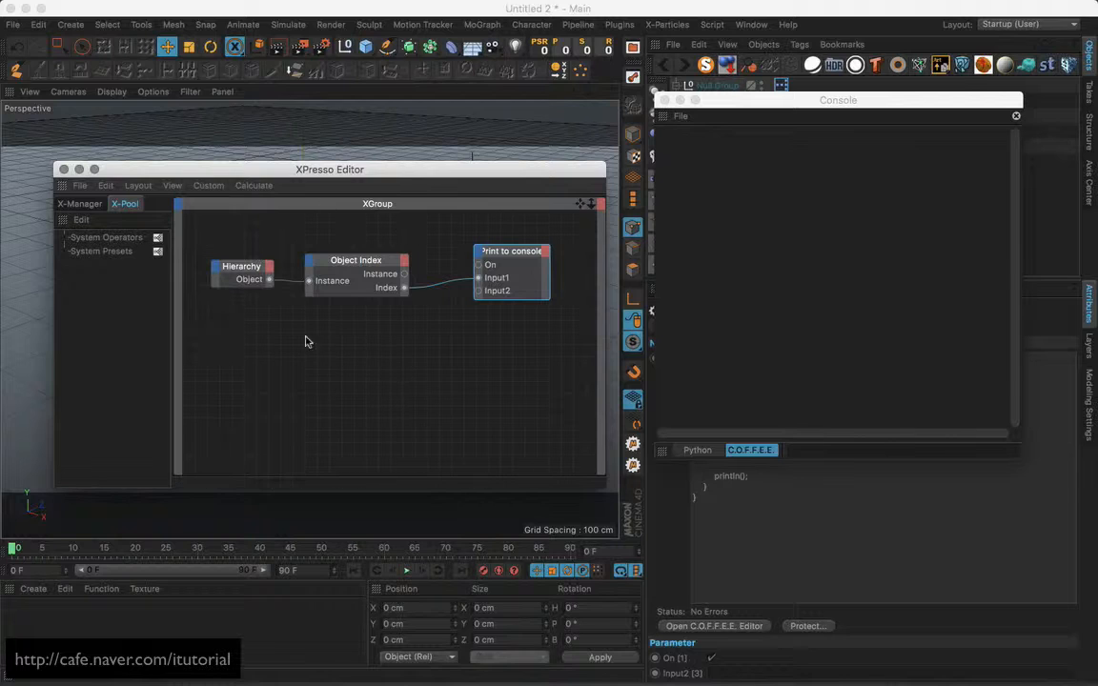
left_click(422, 570)
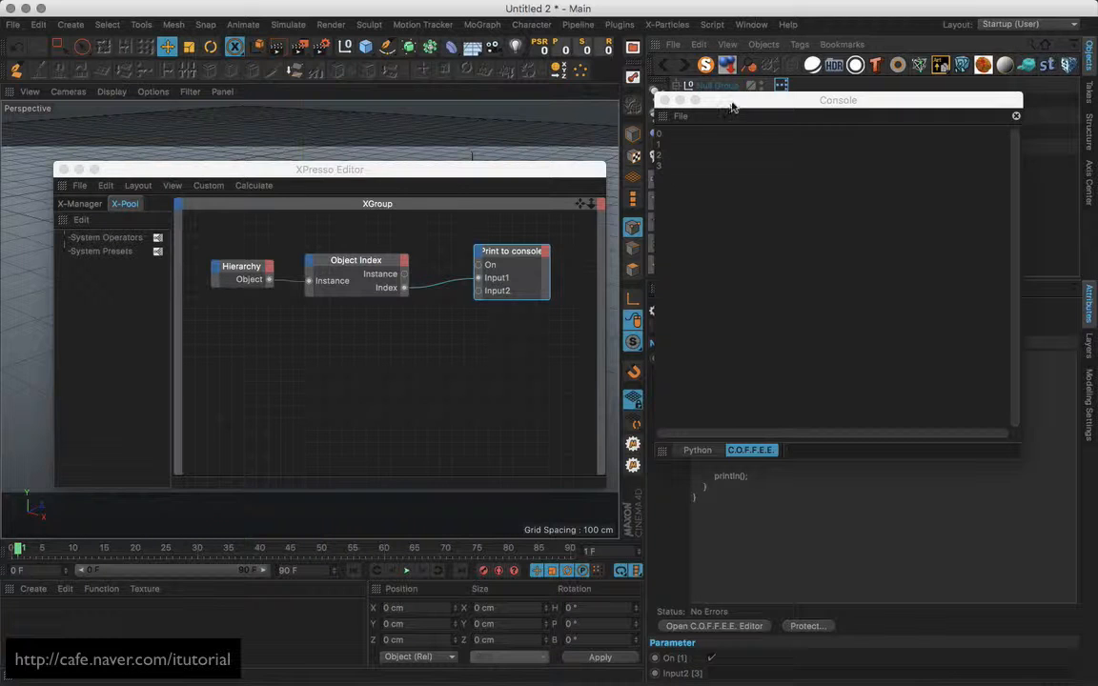
left_click_drag(731, 106, 342, 349)
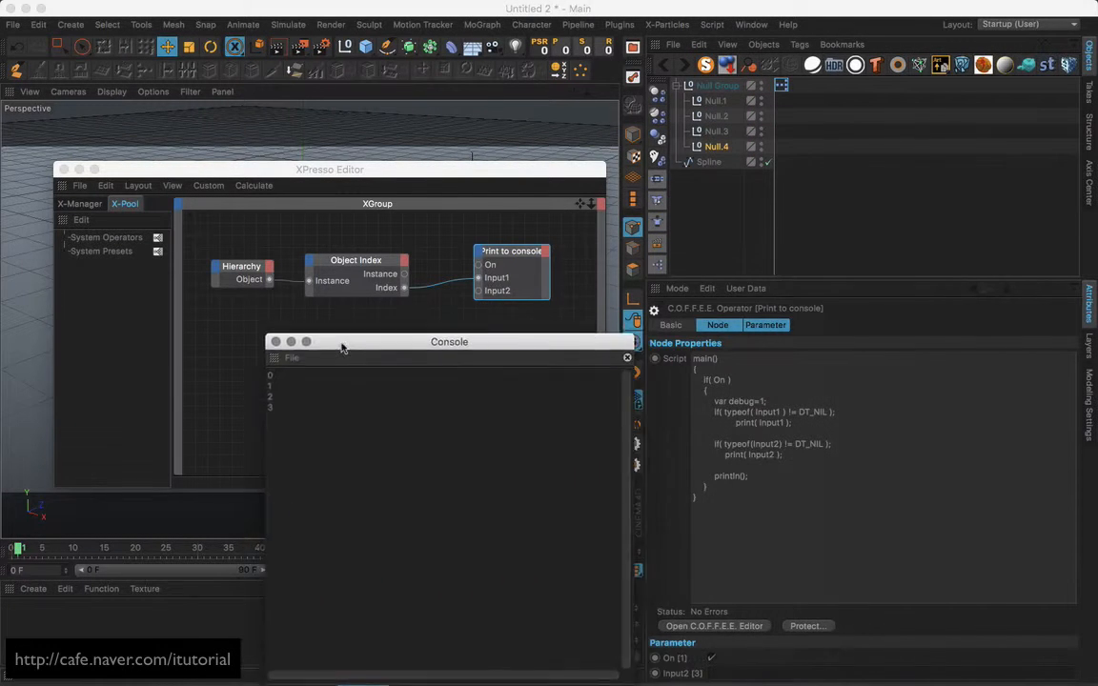
left_click(243, 267)
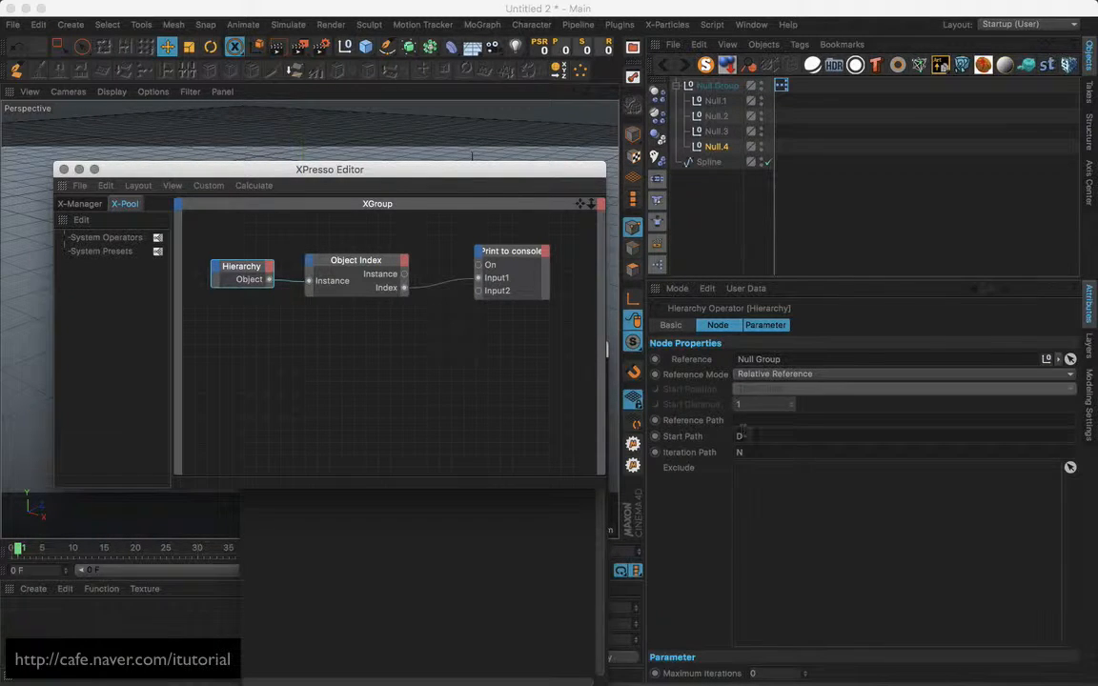
Paste four copies of Null.4 and move them into Null Group.
left_click(716, 146)
key("super+c")
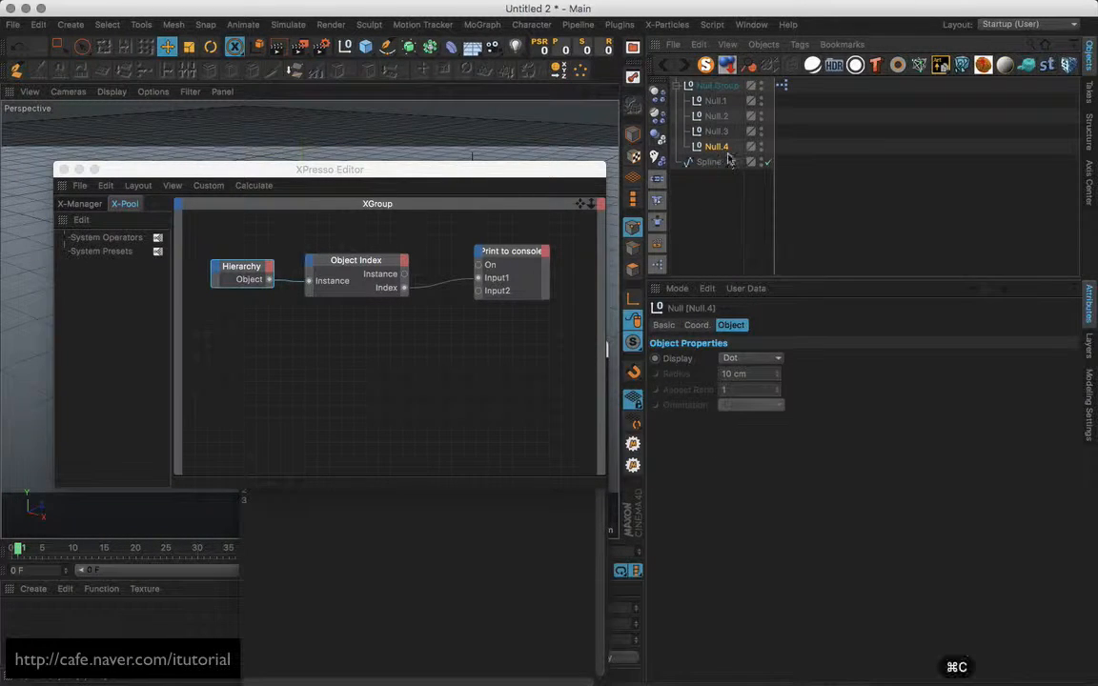
key("super+v")
key("super+v")
key("super+v")
key("super+v")
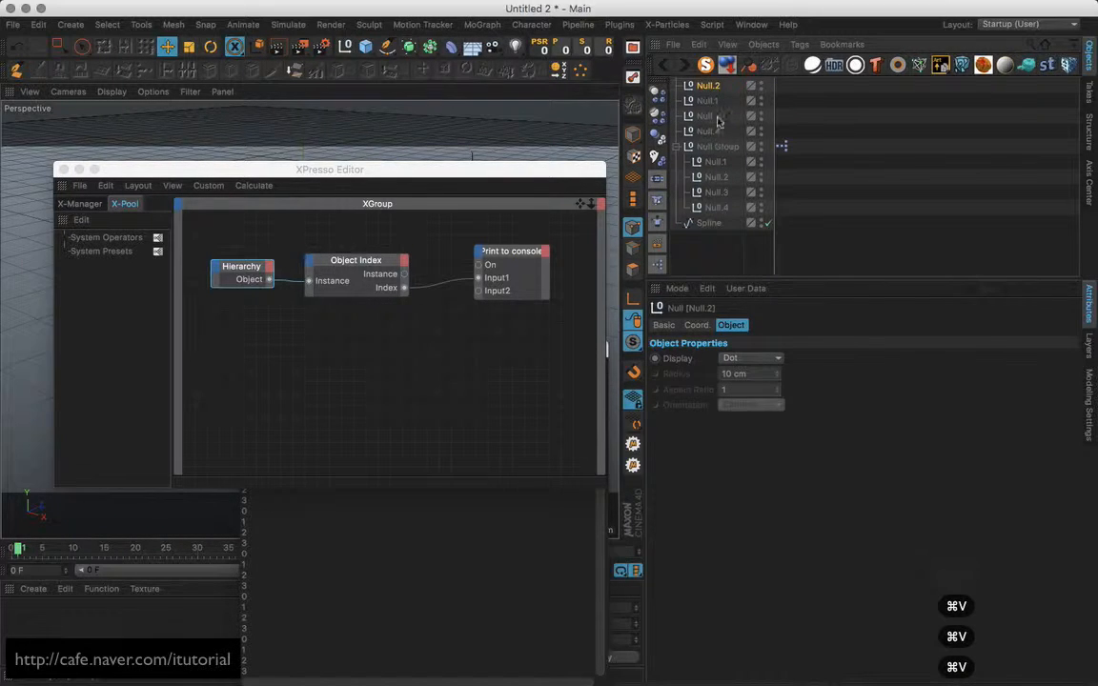
left_click(717, 132, "shift")
left_click(727, 97)
left_click(716, 87)
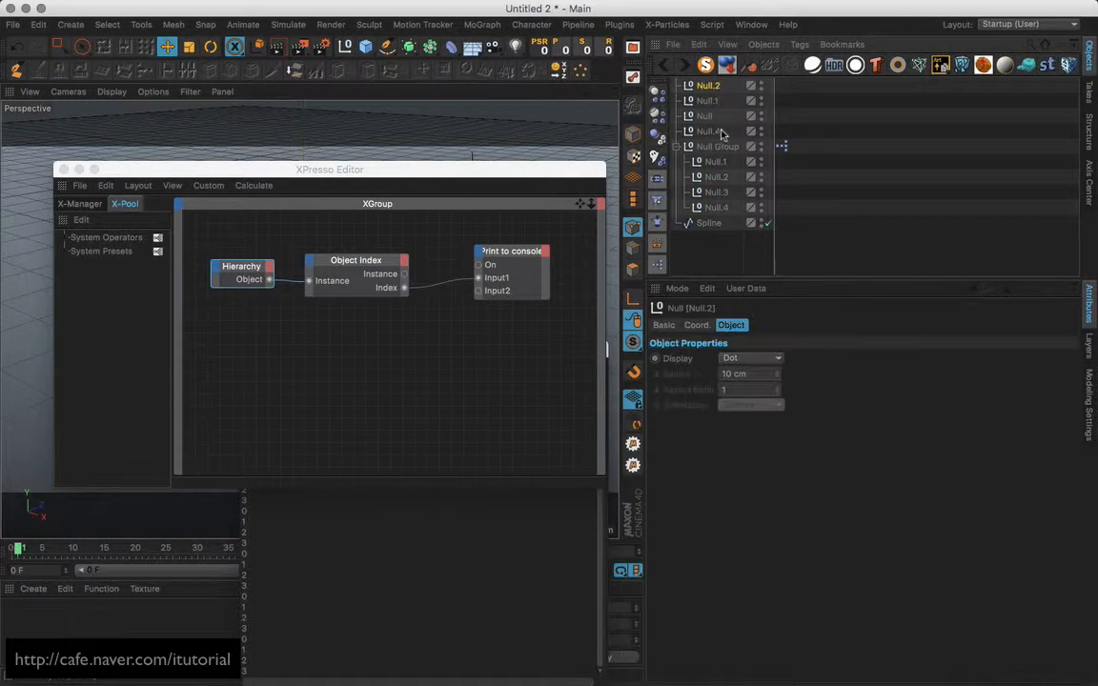
left_click(714, 133, "shift")
left_click_drag(714, 133, 729, 147)
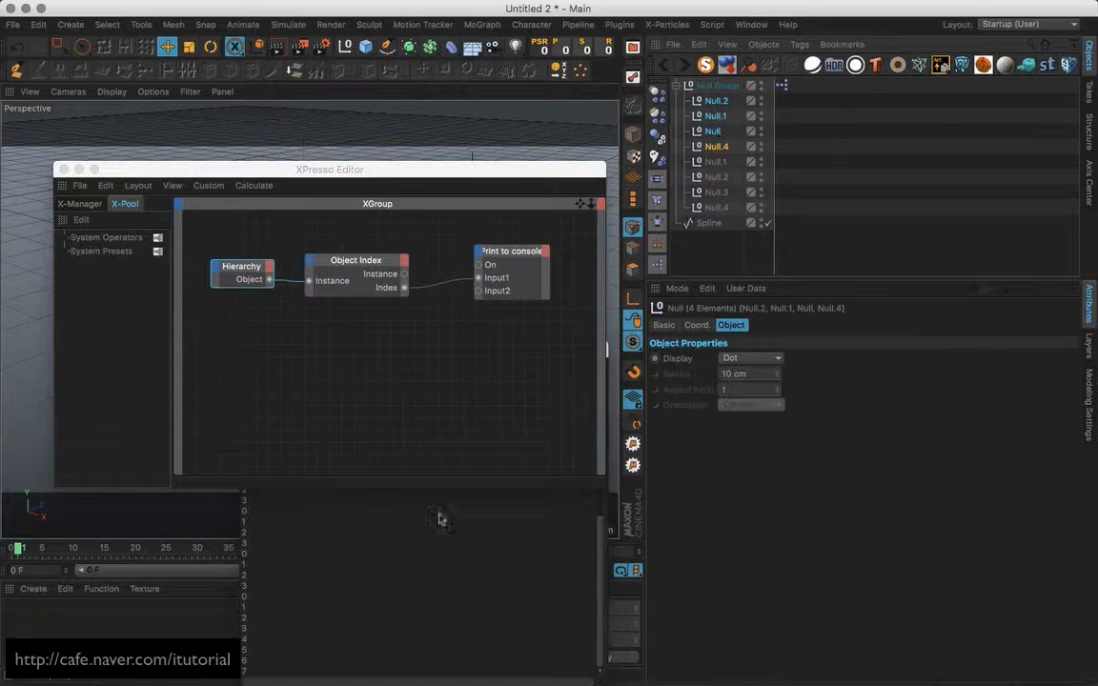
Clear the Console and advance one frame to print indices 0 to 7.
left_click(405, 527)
left_click_drag(441, 350, 854, 113)
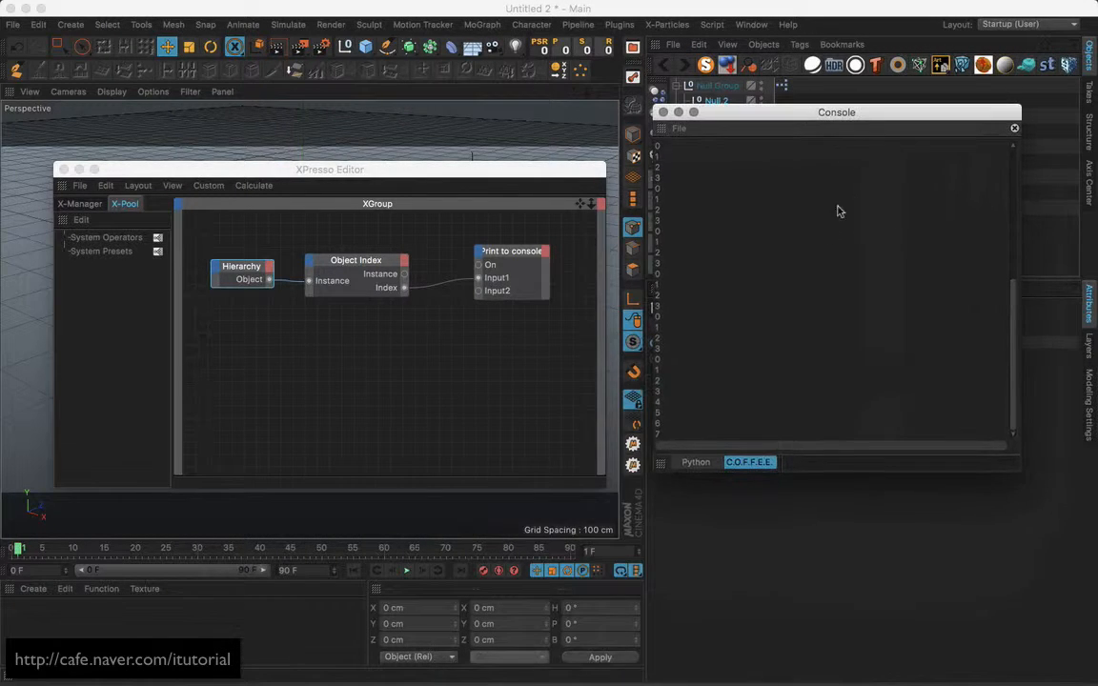
left_click(1014, 128)
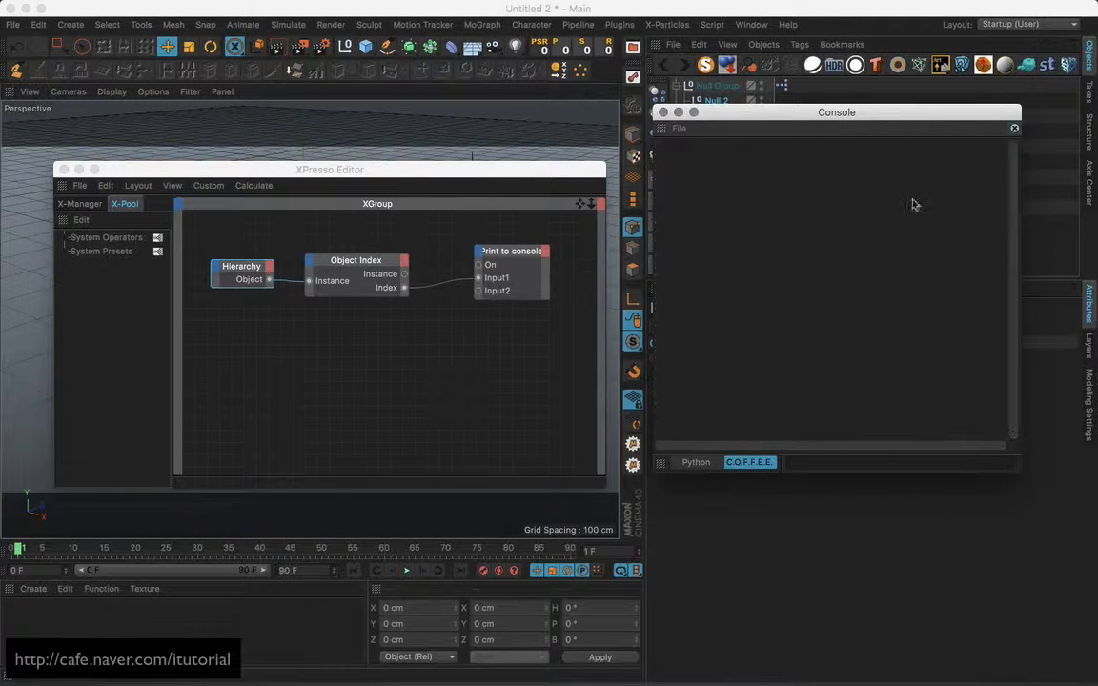
left_click(424, 572)
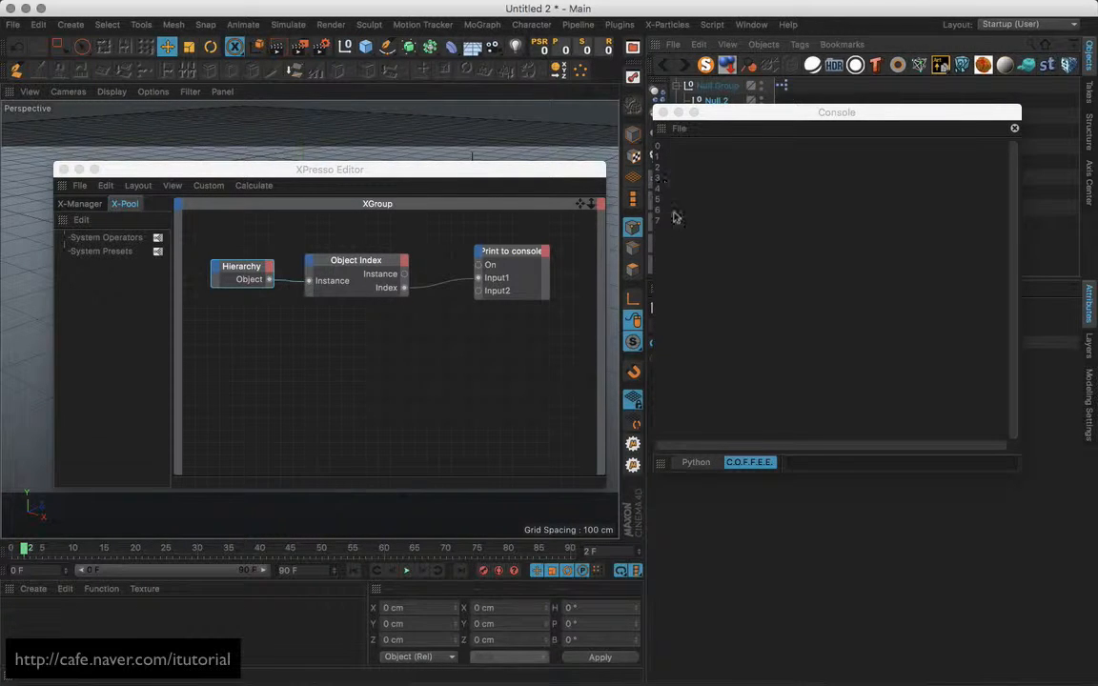
Delete the four extra nulls from Null Group.
left_click_drag(730, 117, 849, 179)
left_click(734, 127)
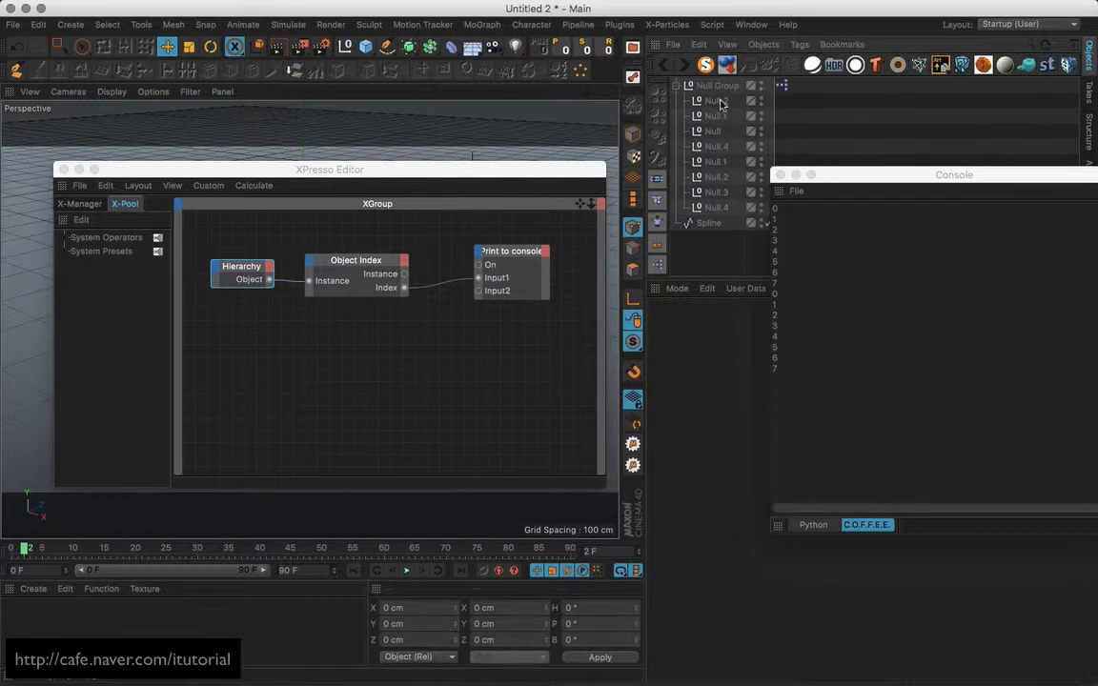
left_click(718, 102)
left_click(718, 148, "shift")
key("Delete")
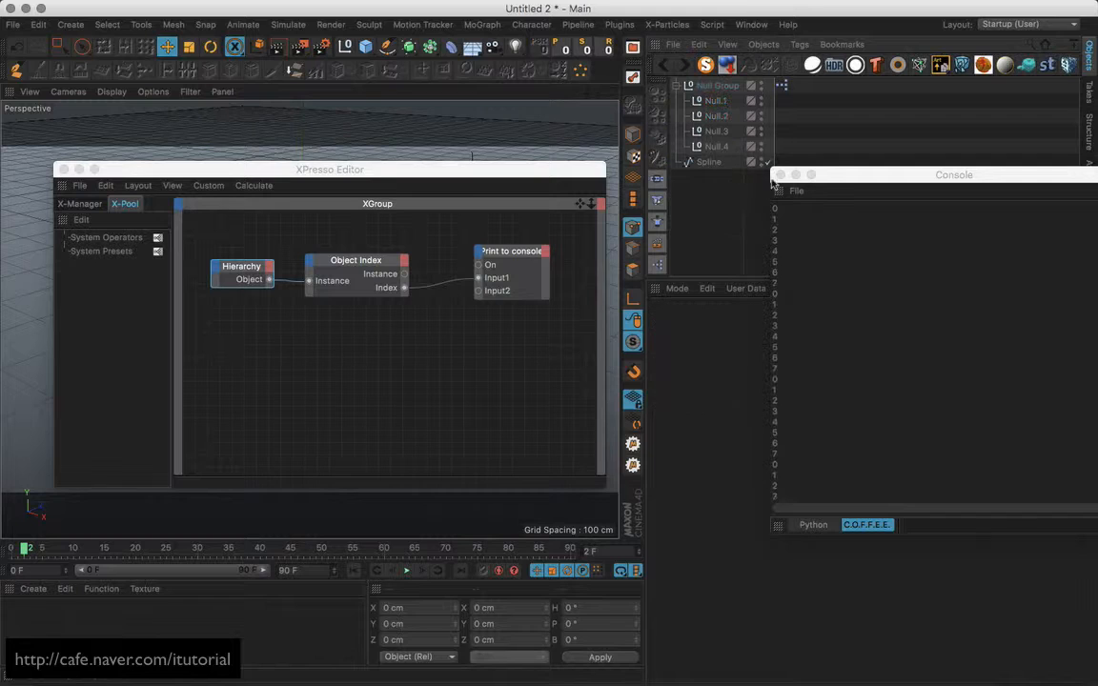
Move the Console aside and clear its output.
left_click_drag(839, 173, 754, 198)
left_click(1044, 218)
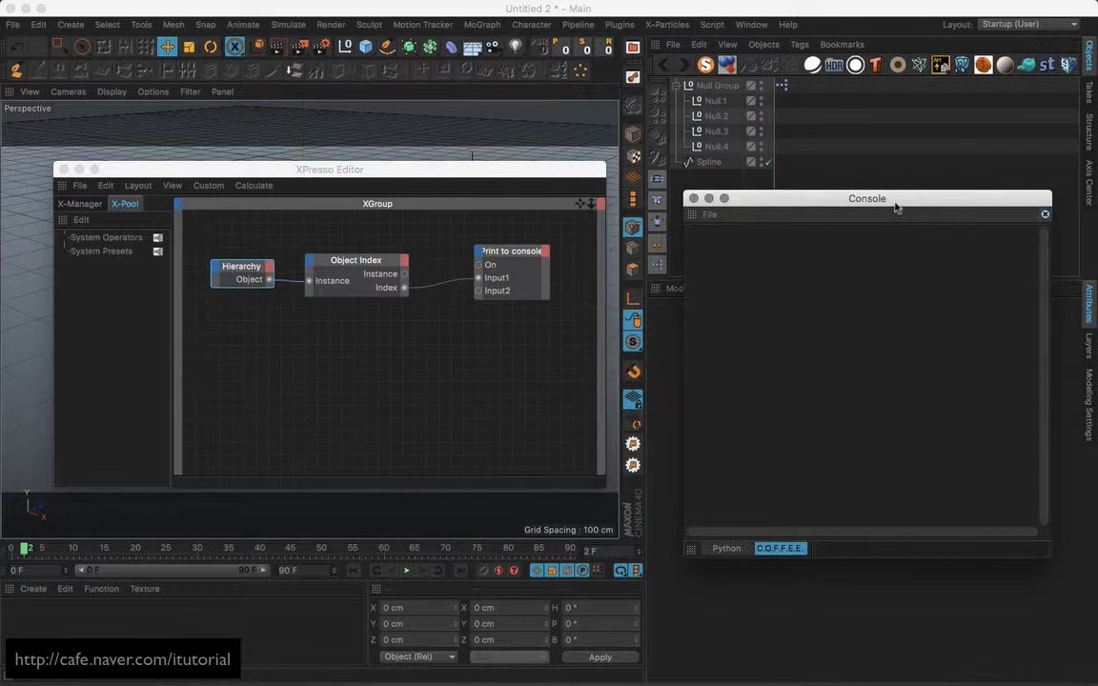
left_click_drag(897, 204, 892, 306)
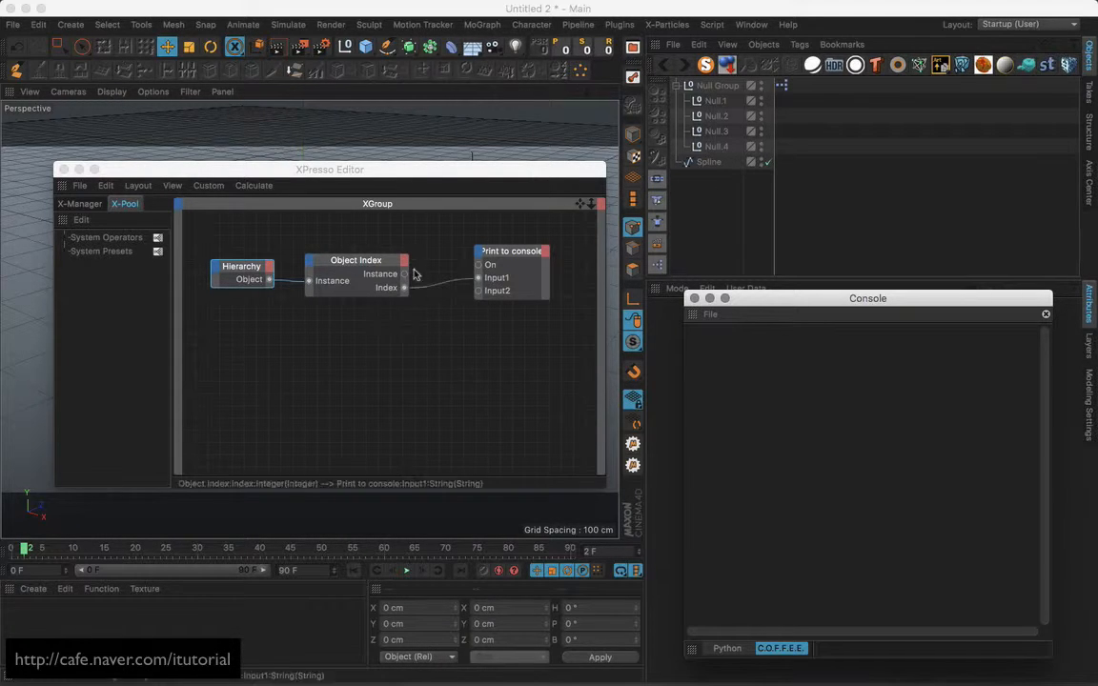
Disconnect Object Index's Index from Print to console's Input1 and move the Print node up-right.
left_click_drag(467, 282, 450, 326)
left_click(466, 283)
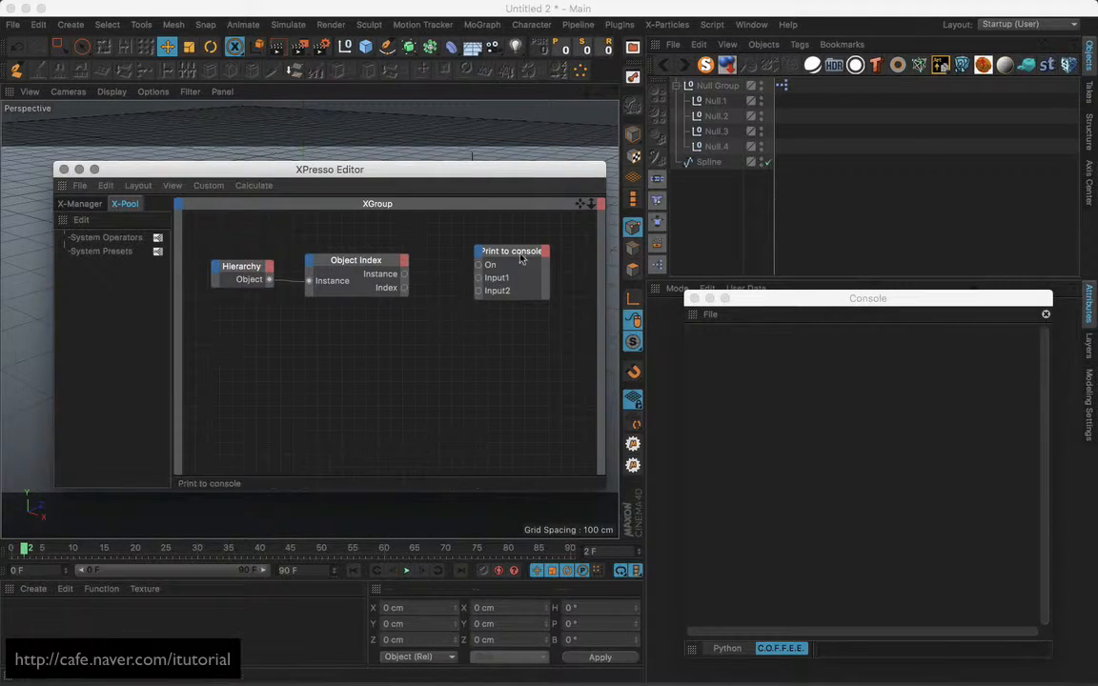
left_click_drag(517, 252, 554, 242)
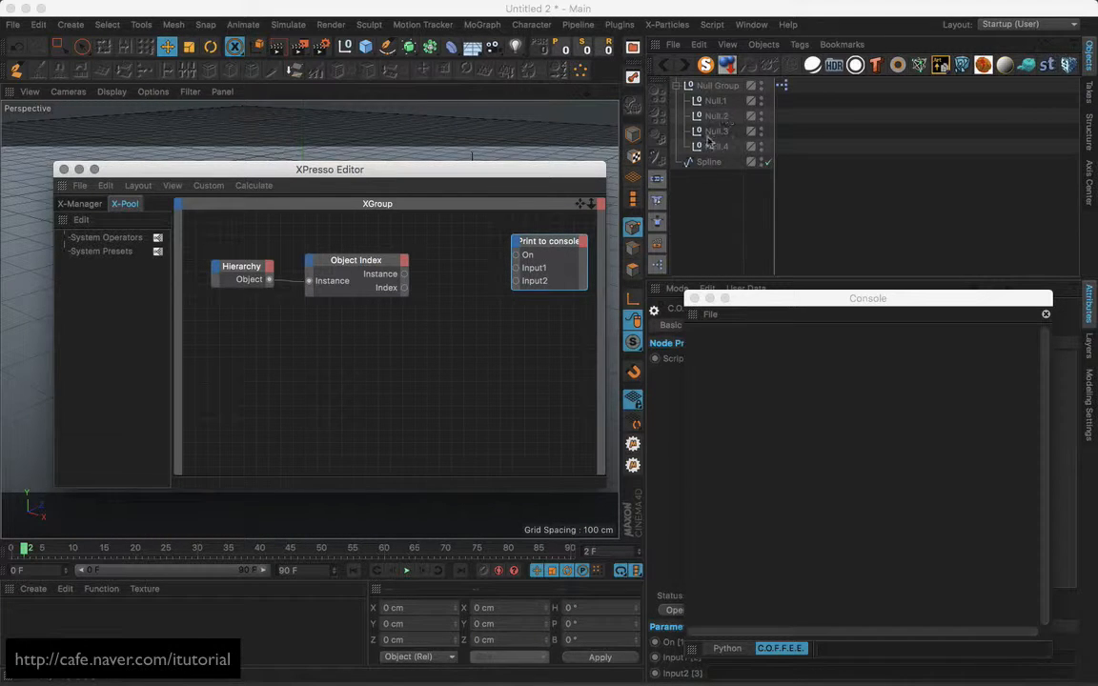
Add Null.2 as an object node and wire Object Index's Instance into its Object input.
left_click_drag(720, 118, 455, 250)
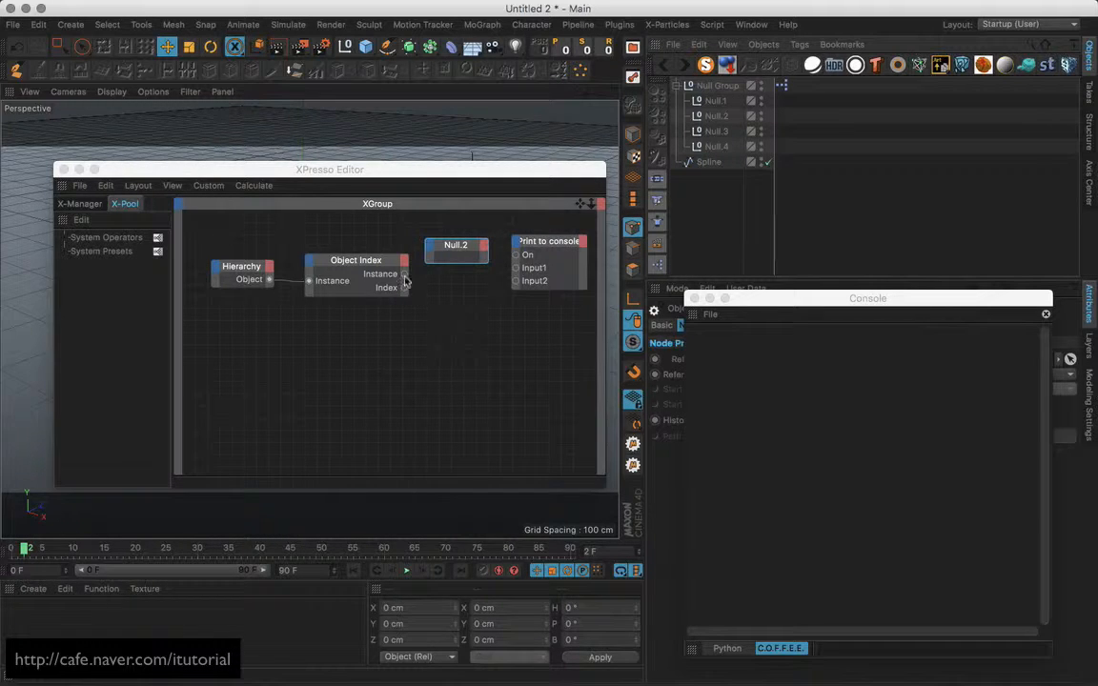
left_click_drag(404, 274, 466, 268)
left_click(448, 333)
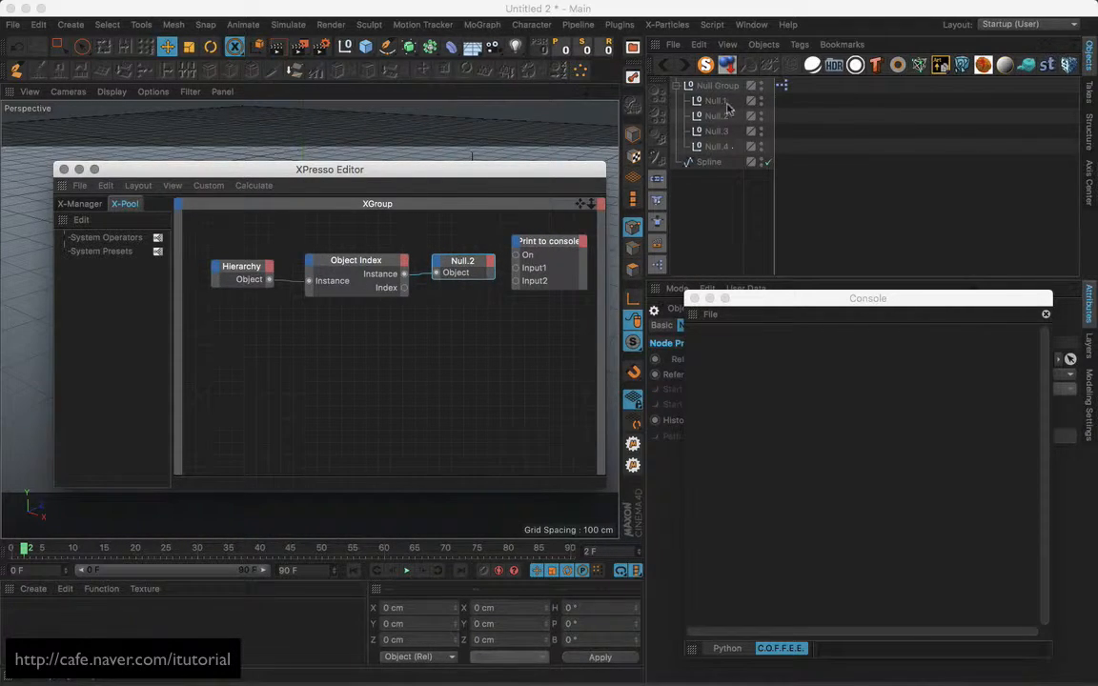
left_click_drag(443, 169, 377, 143)
left_click_drag(540, 307, 604, 303)
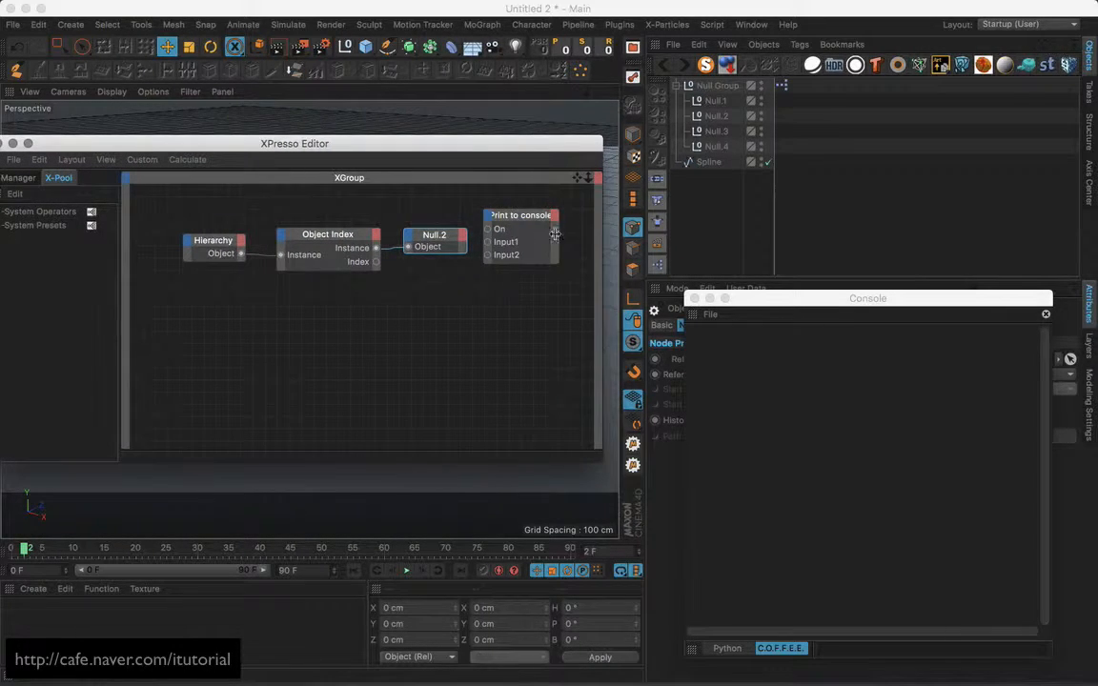
left_click_drag(528, 218, 552, 221)
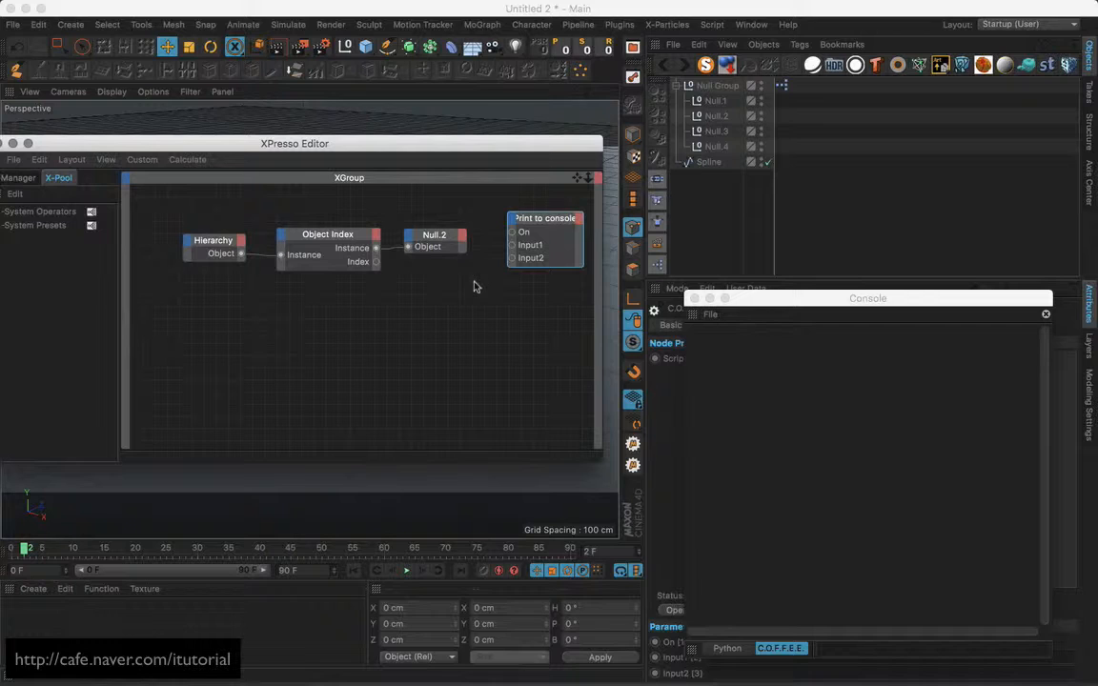
Give Null.2 a Name output and connect it to Print to console's Input1.
left_click_drag(434, 238, 431, 239)
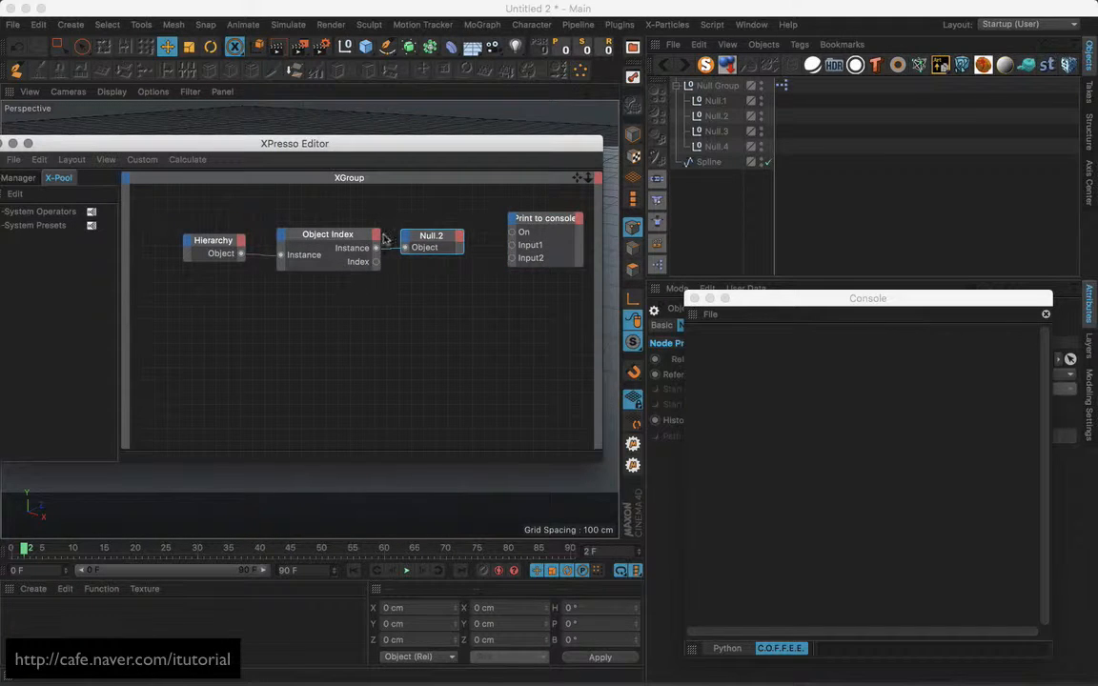
left_click(459, 236)
mouse_move(502, 245)
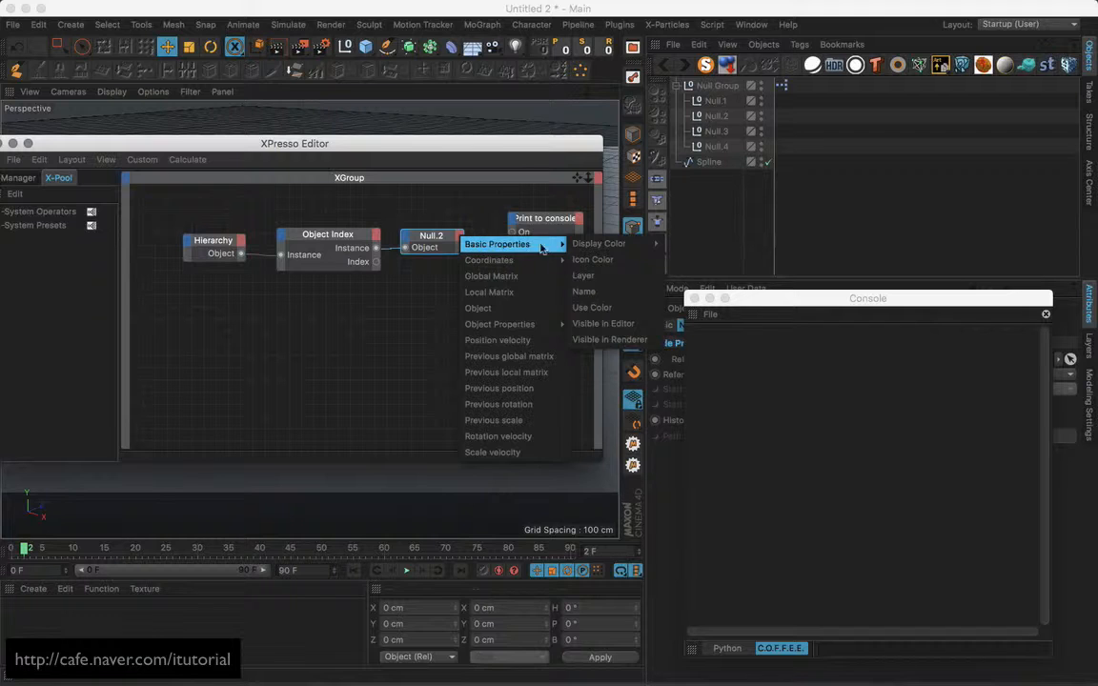
left_click(585, 292)
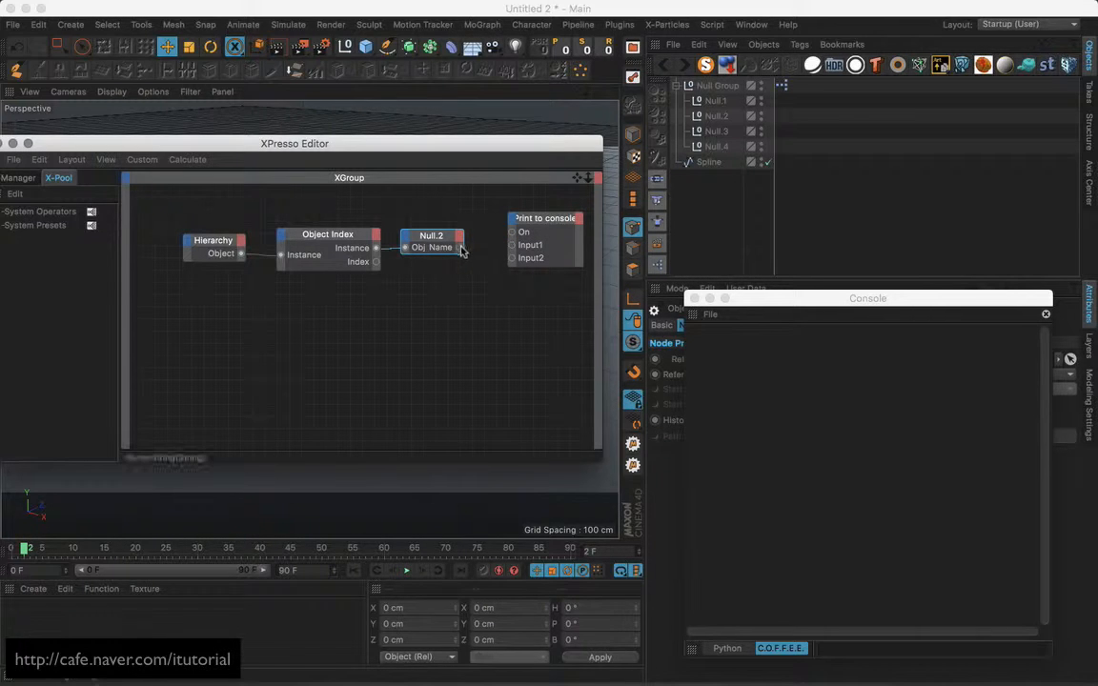
left_click_drag(460, 248, 512, 245)
left_click_drag(819, 297, 898, 208)
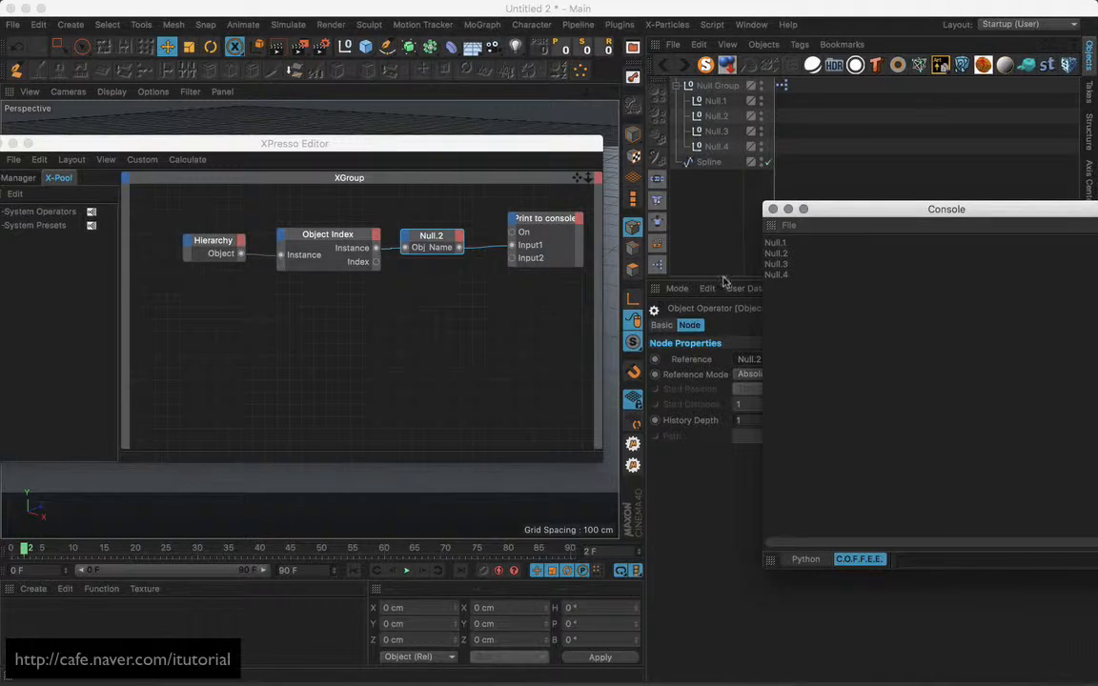
left_click_drag(430, 257, 442, 257)
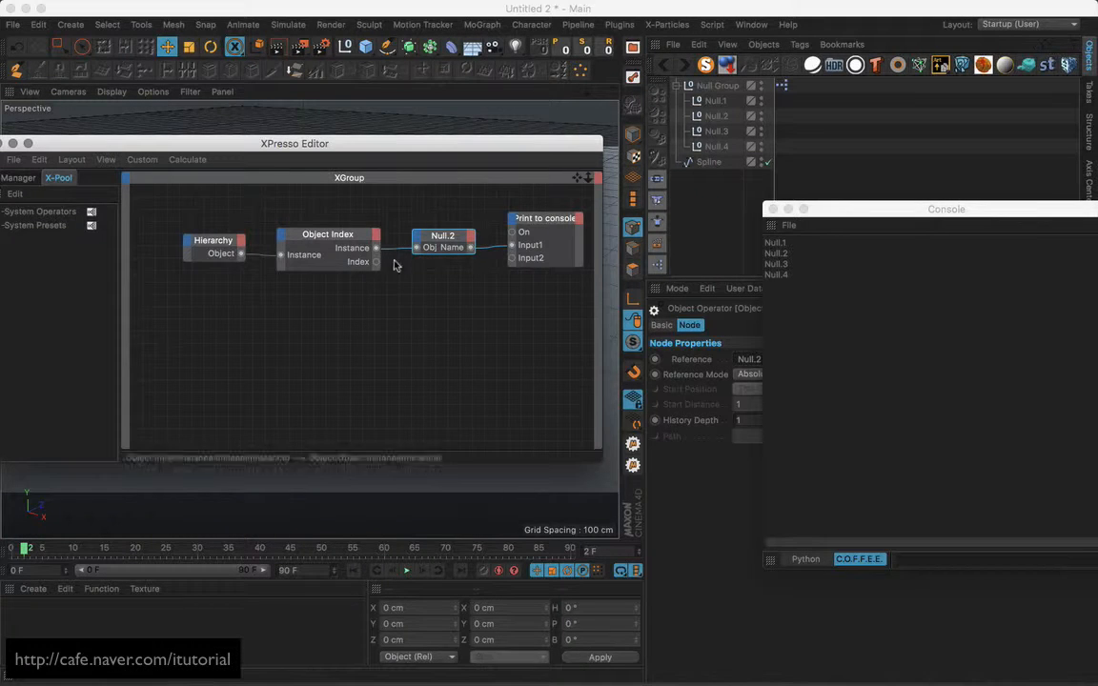
mouse_move(455, 236)
left_mouse_down()
mouse_move(447, 221)
mouse_move(458, 240)
left_mouse_up()
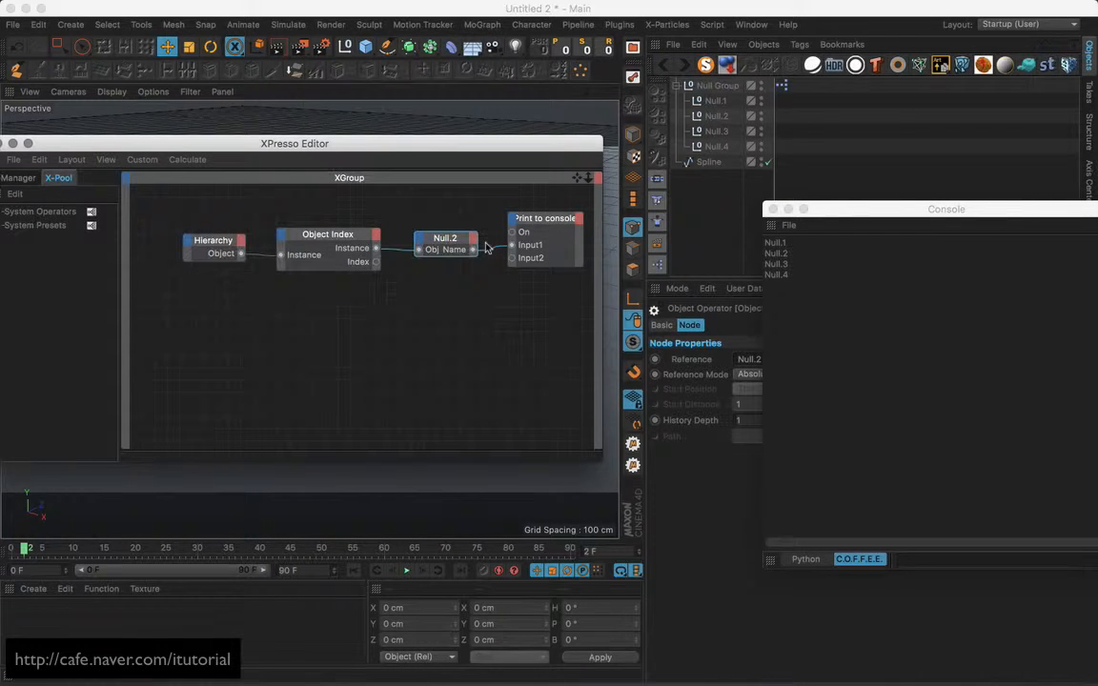
Move Print to console aside and remove the Name output from the Null.2 node.
left_click(558, 226)
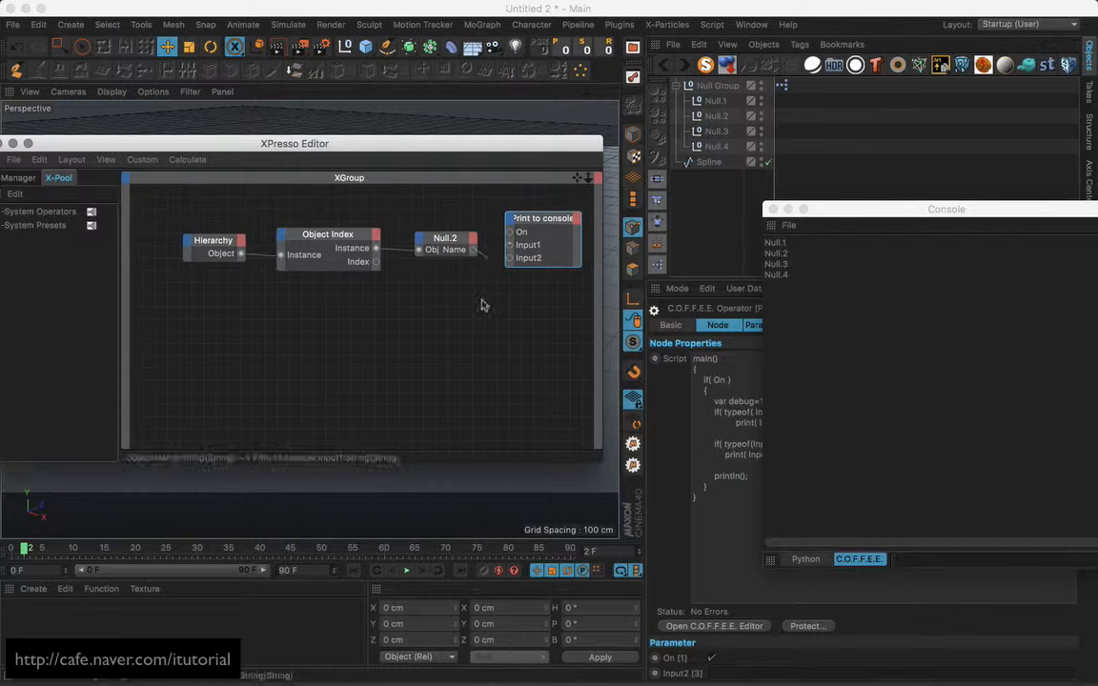
left_click_drag(562, 225, 151, 421)
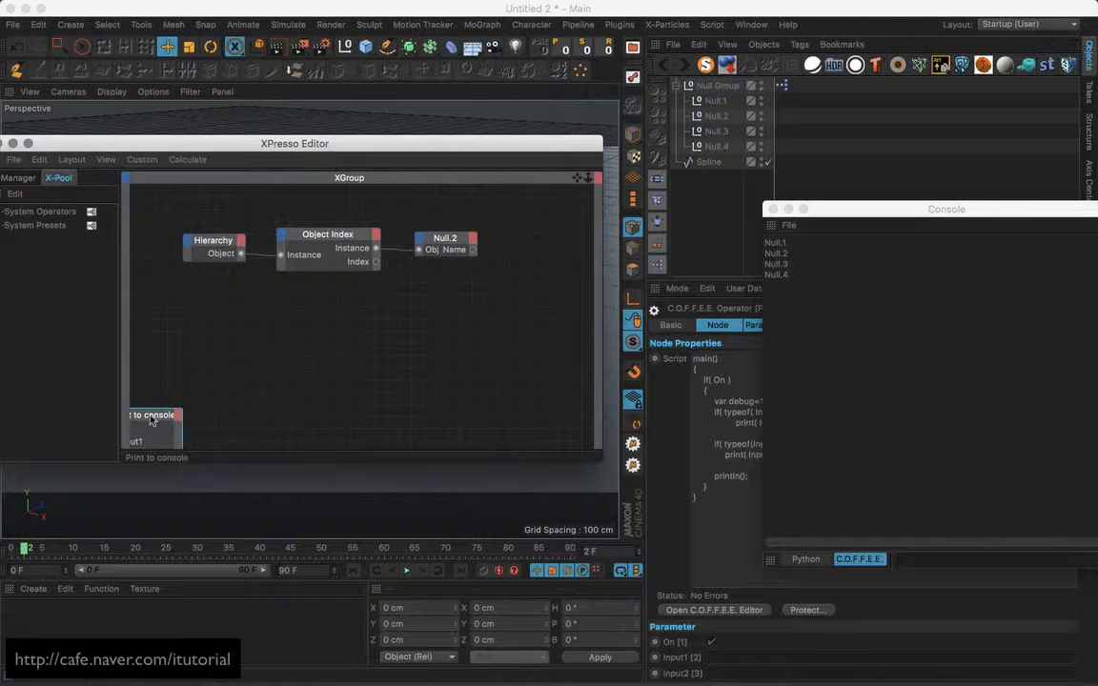
left_click_drag(464, 251, 571, 259)
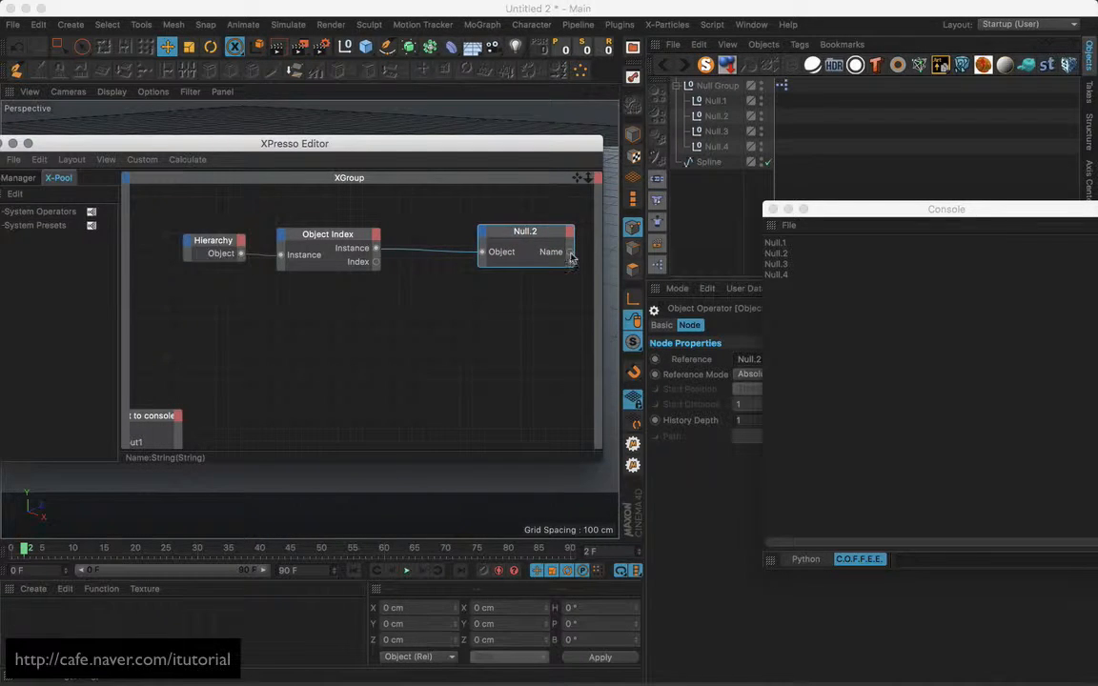
double_click(571, 254)
left_click_drag(532, 235, 535, 234)
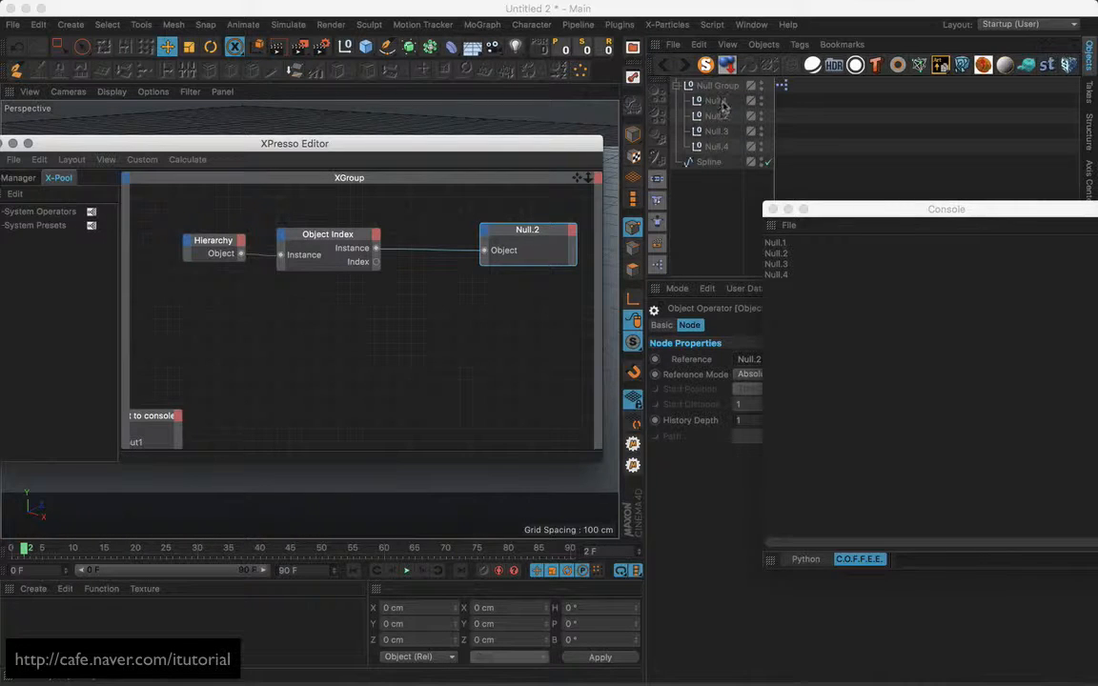
Add a Coordinates > Position port to Null.2 and drop the Spline object in as a node.
left_click(485, 231)
mouse_move(516, 255)
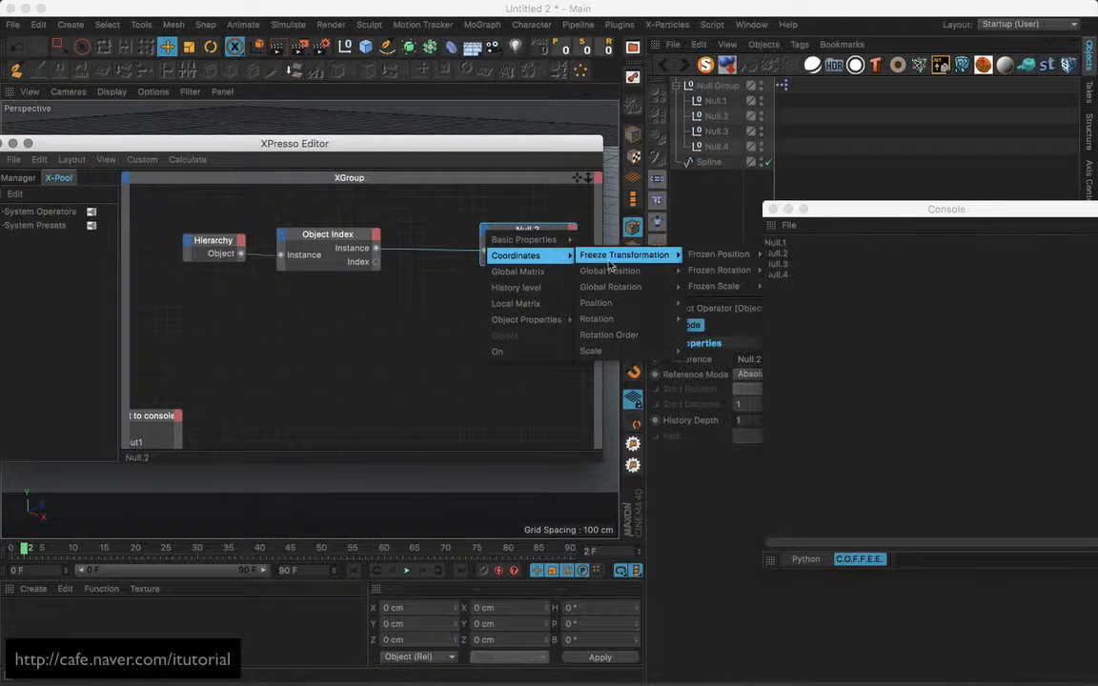
mouse_move(619, 302)
left_click(715, 302)
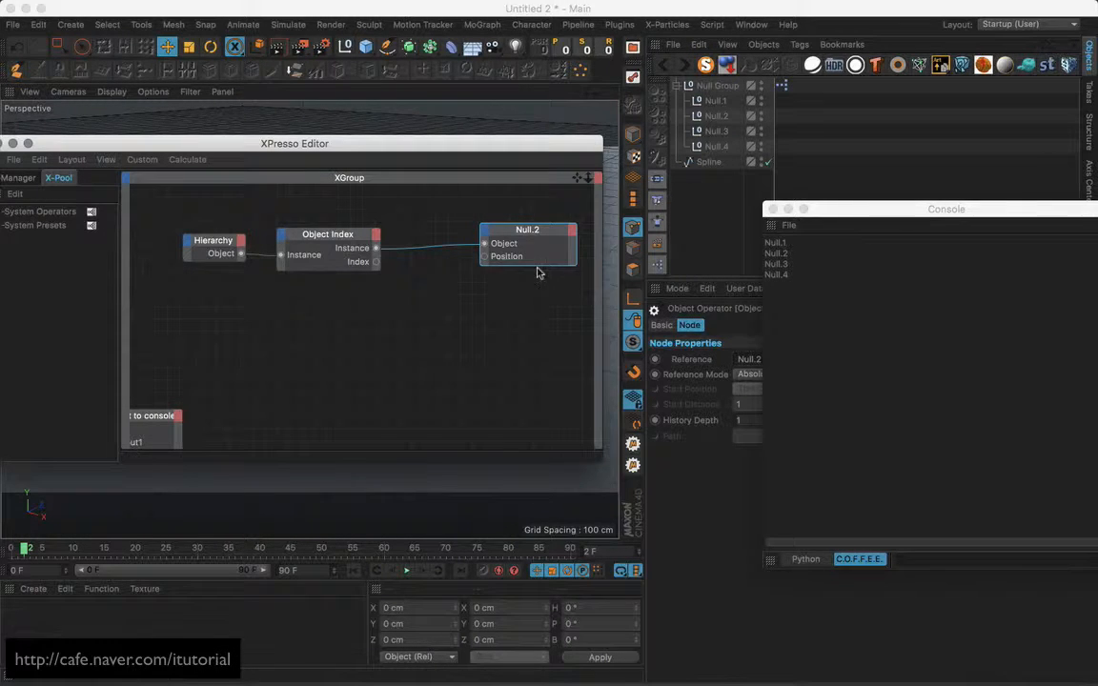
left_click_drag(539, 263, 538, 276)
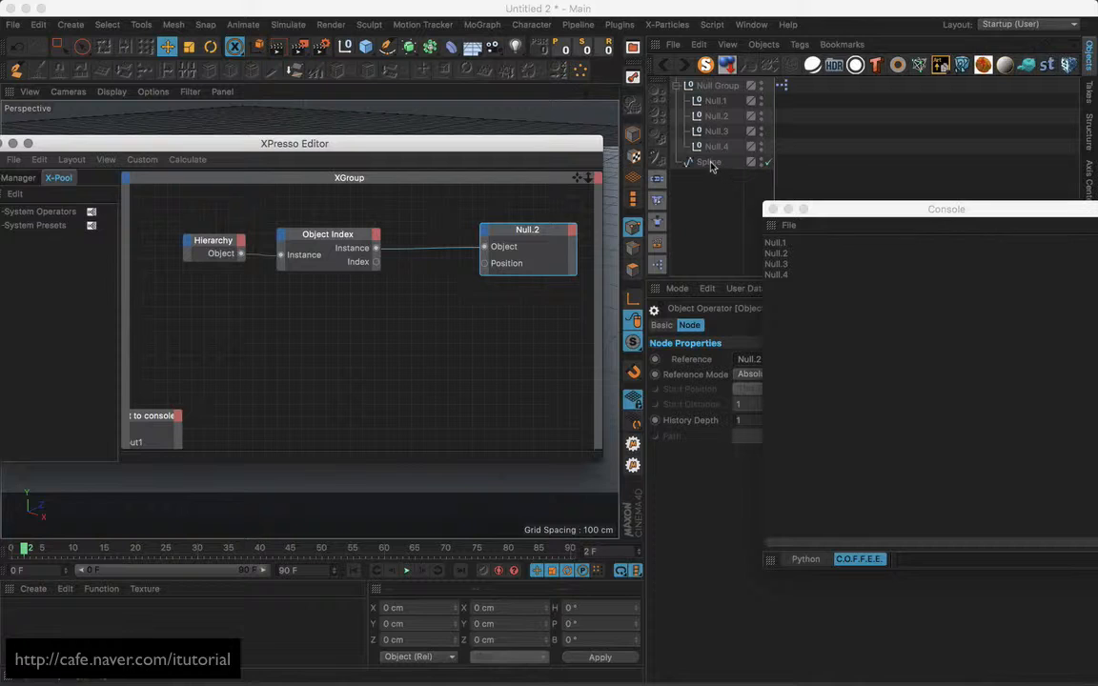
left_click_drag(710, 167, 228, 315)
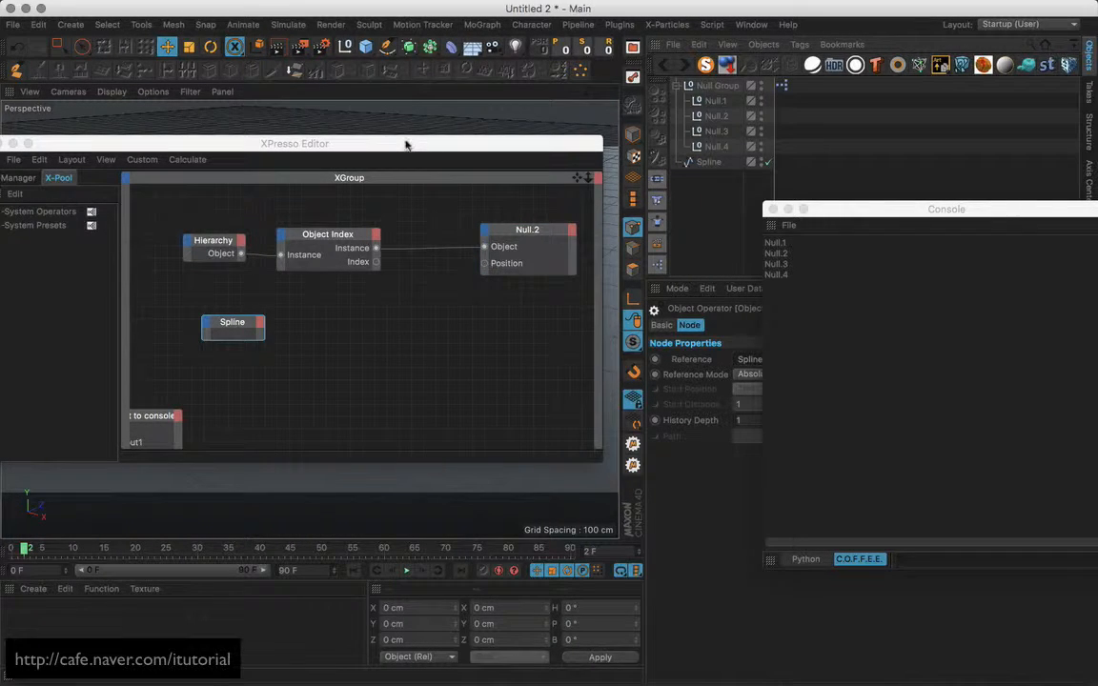
Create an XPresso General > Point node and wire the Spline node's Object output into its Object input.
right_click(339, 330)
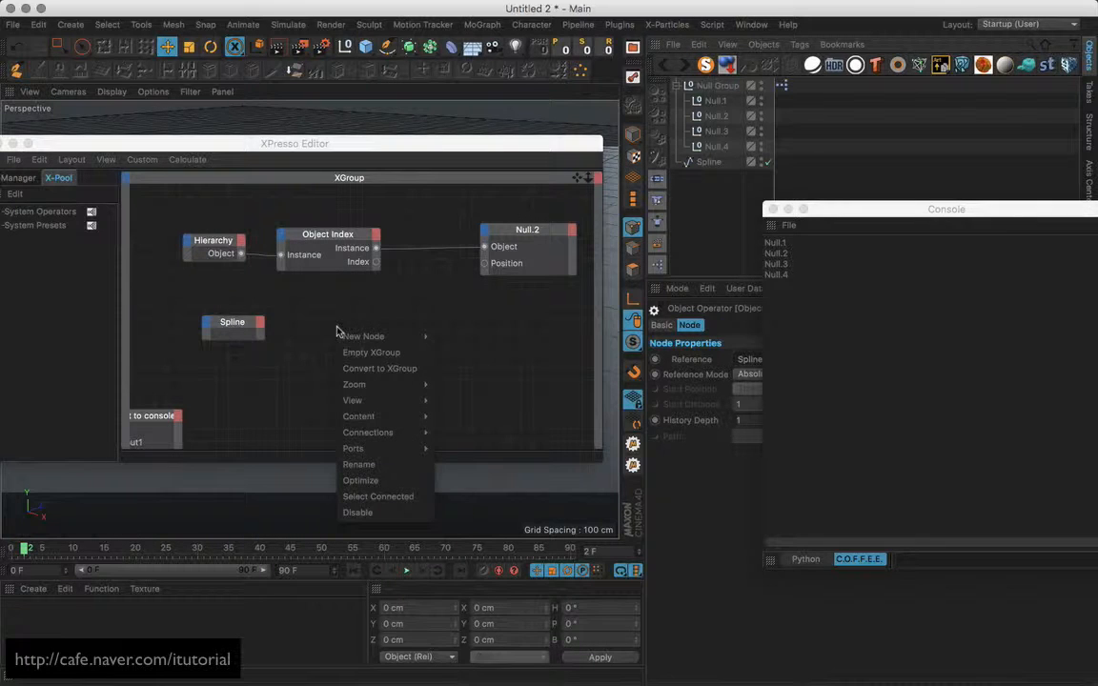
mouse_move(365, 339)
mouse_move(498, 345)
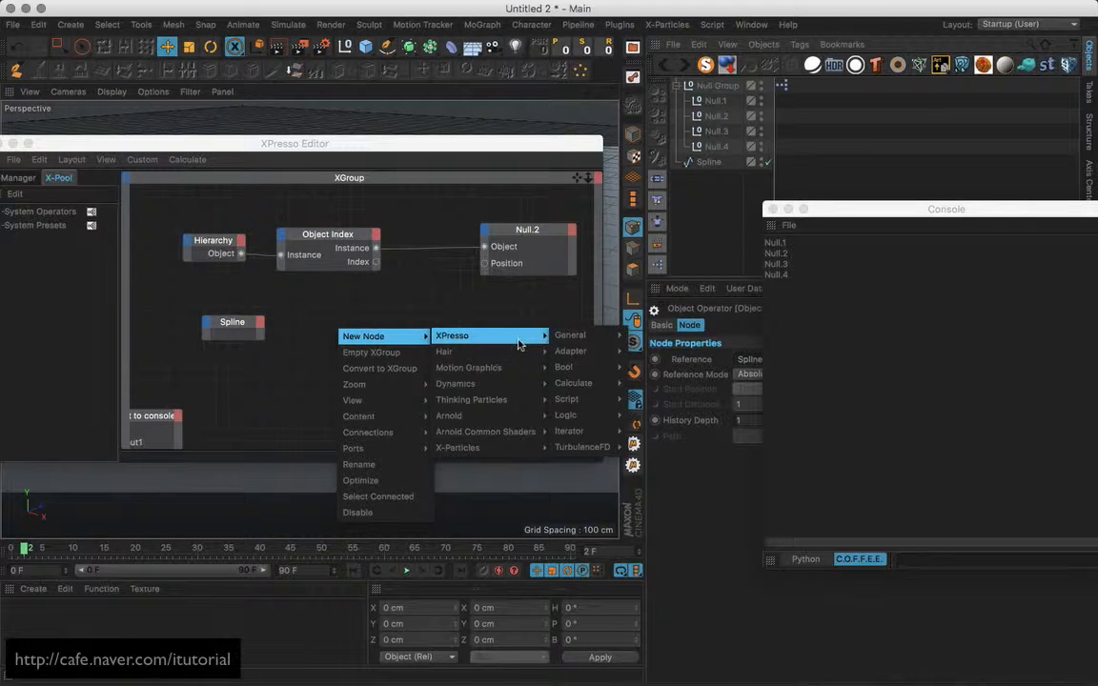
mouse_move(590, 342)
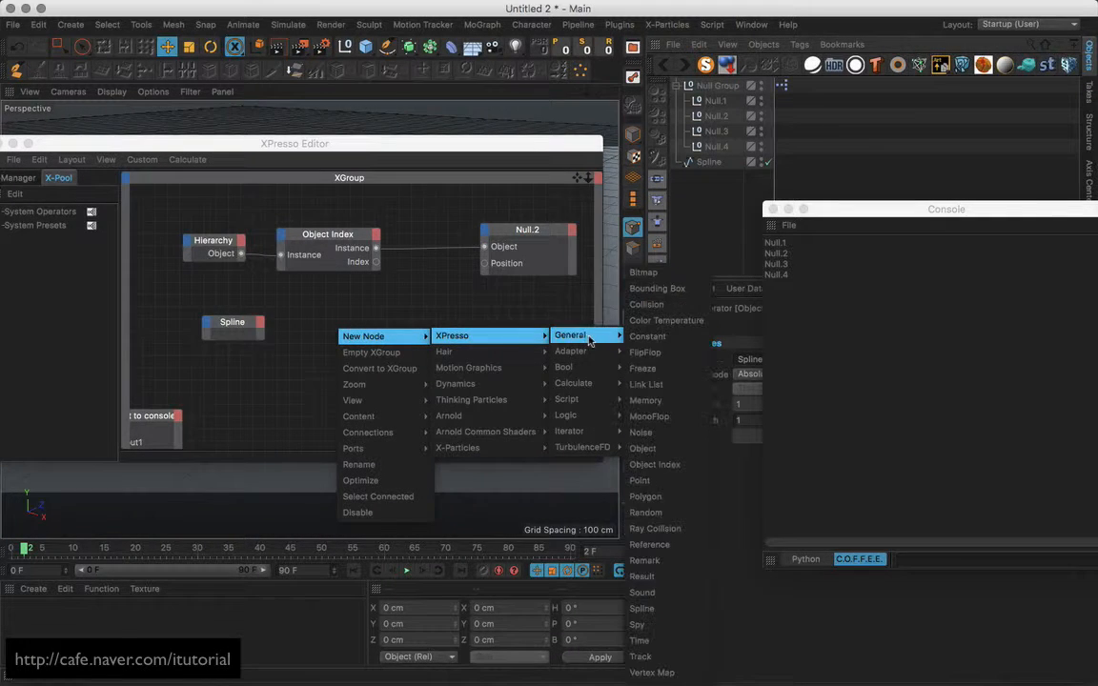
left_click(648, 480)
left_click_drag(365, 305, 412, 309)
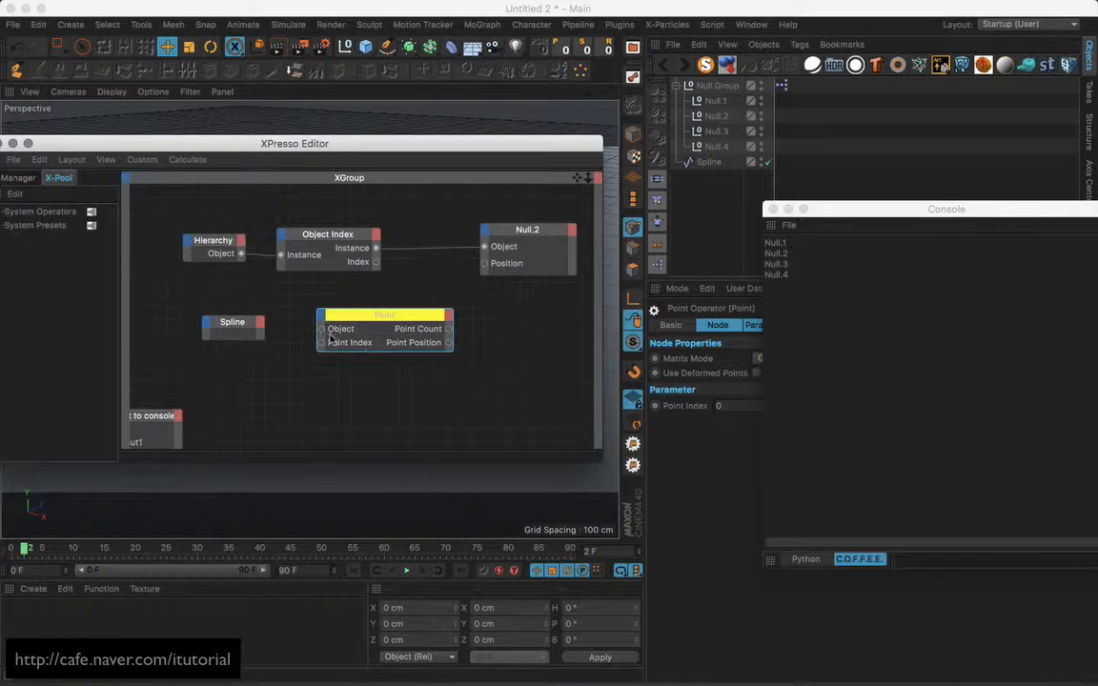
left_click_drag(323, 329, 259, 329)
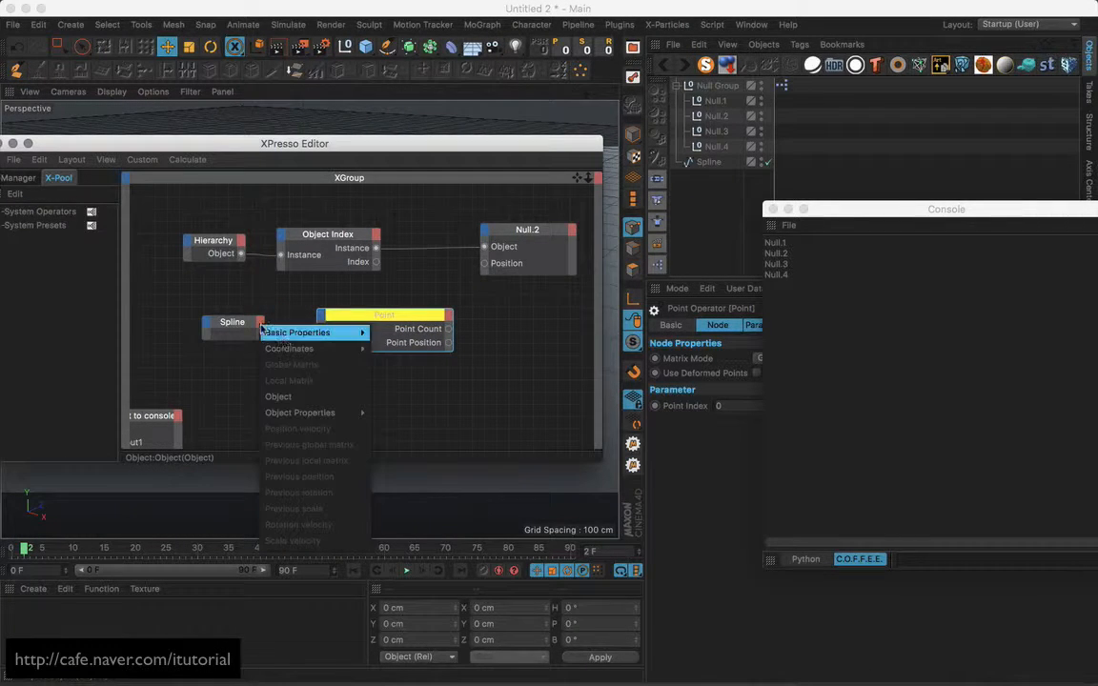
left_click(295, 396)
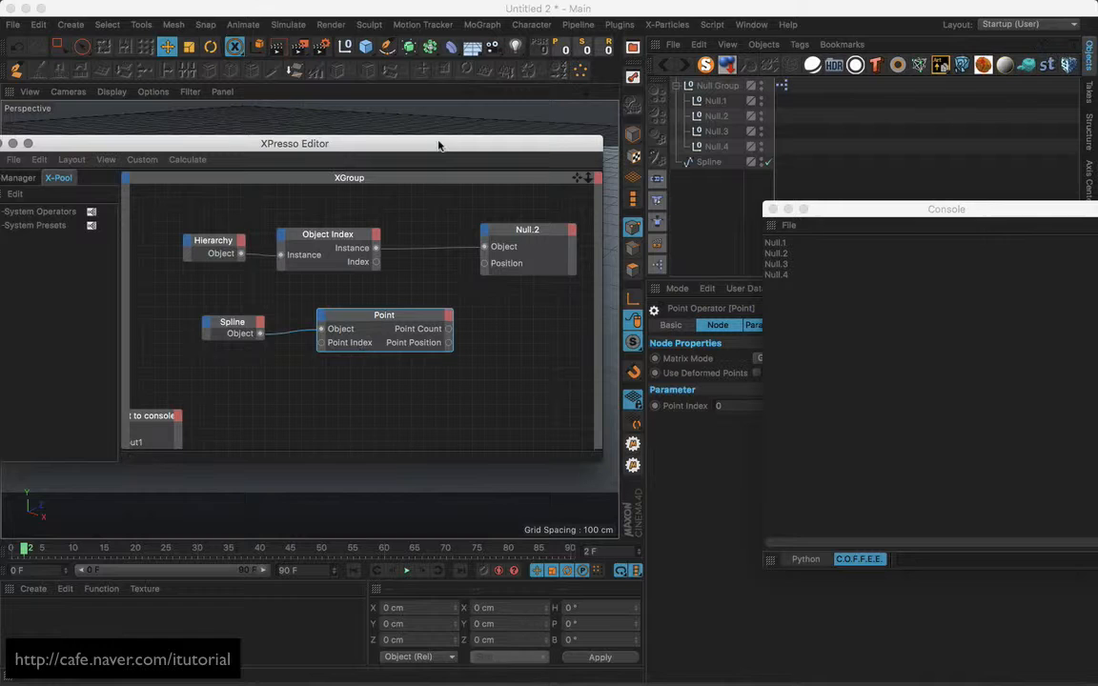
left_click_drag(441, 143, 441, 403)
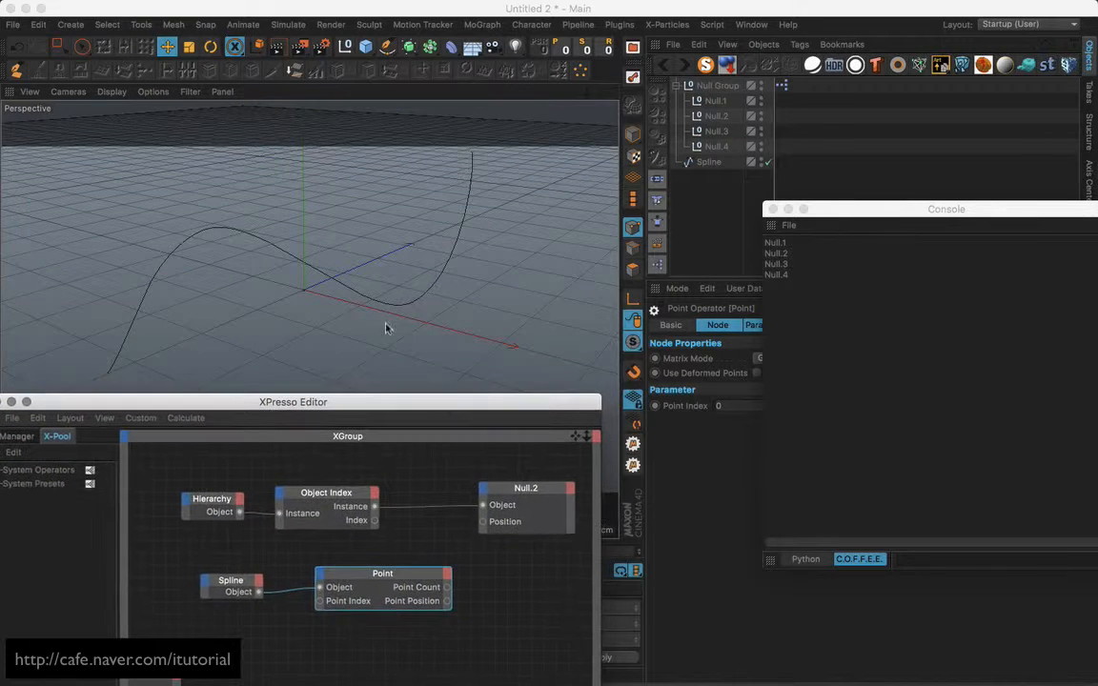
Close the Console window.
left_click(717, 146)
left_click_drag(842, 211, 713, 390)
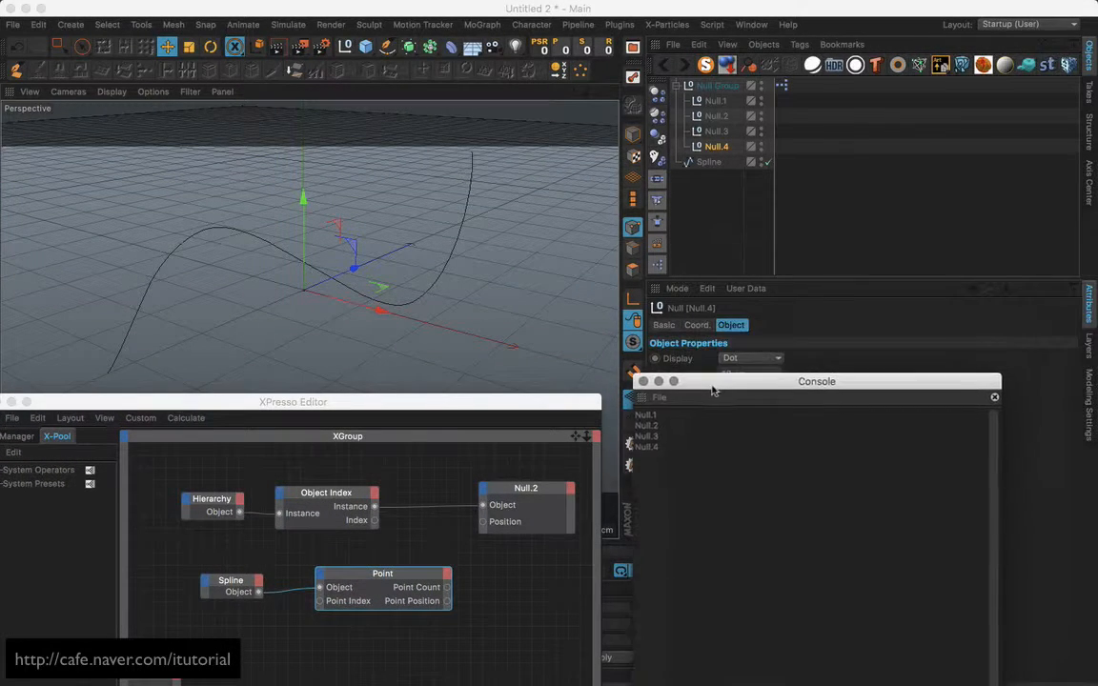
left_click(645, 381)
Set Null.1–Null.4 to display as Cube with XY orientation and a 22 cm radius.
left_click(720, 100, "shift")
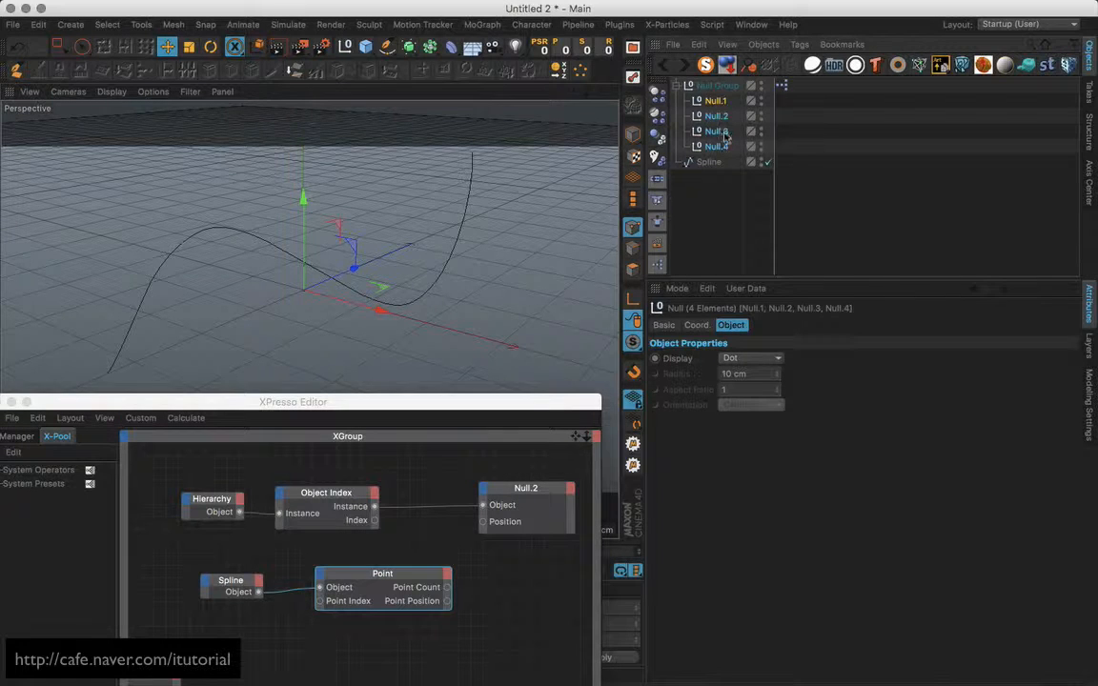
left_click(758, 358)
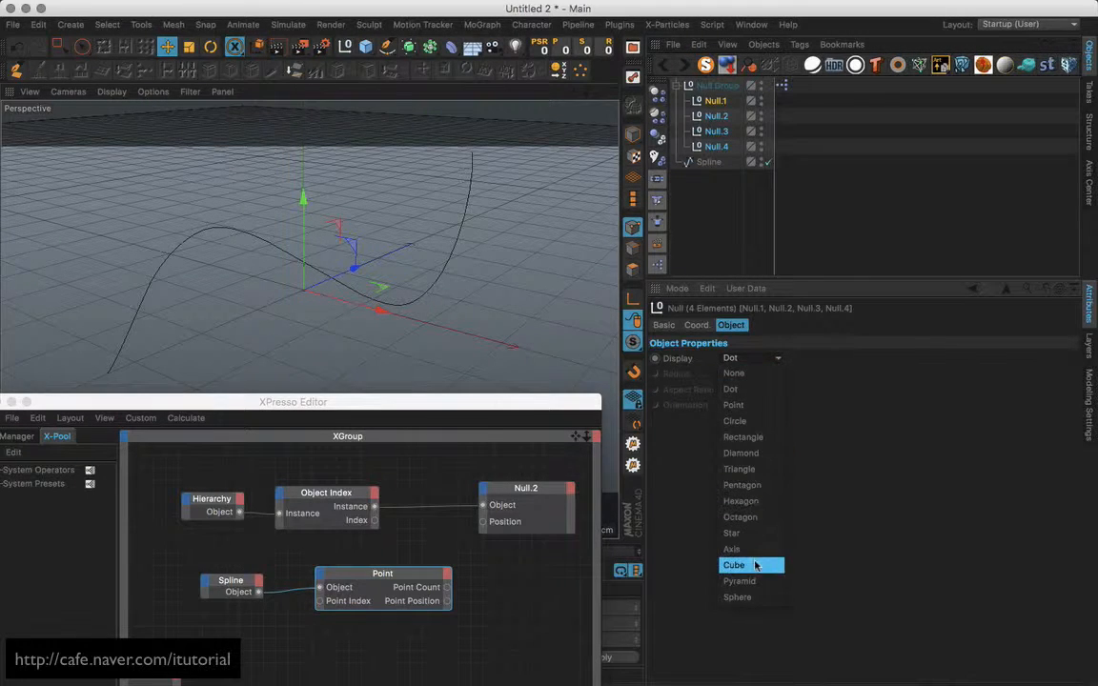
left_click(755, 565)
left_click(763, 406)
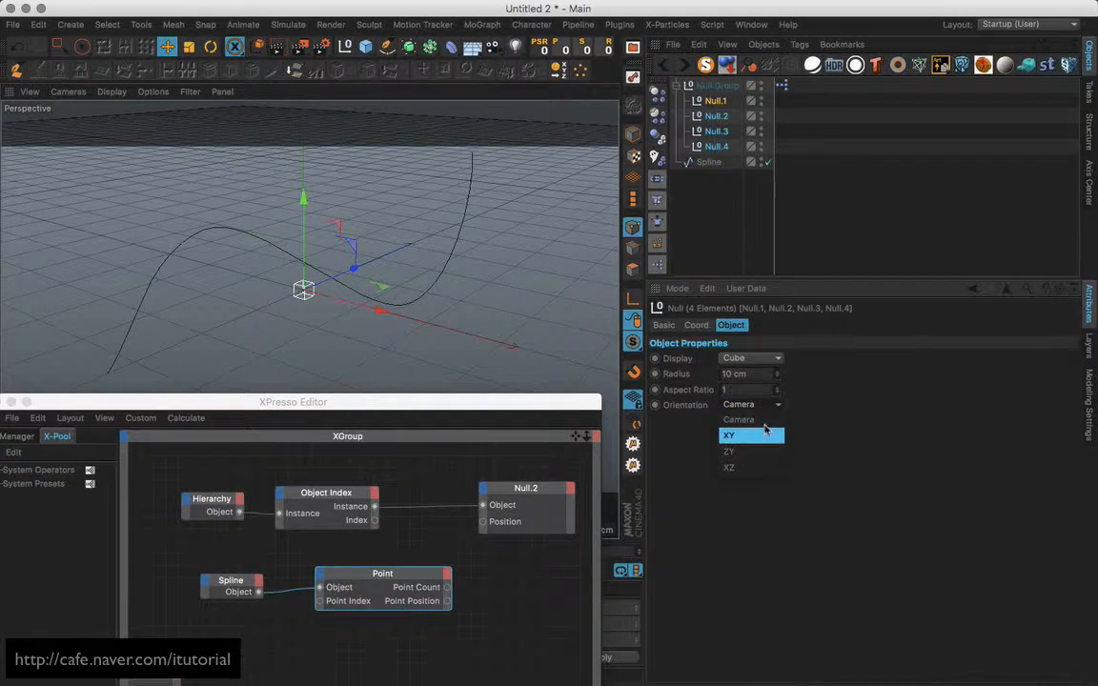
left_click(765, 434)
left_click_drag(778, 375, 779, 365)
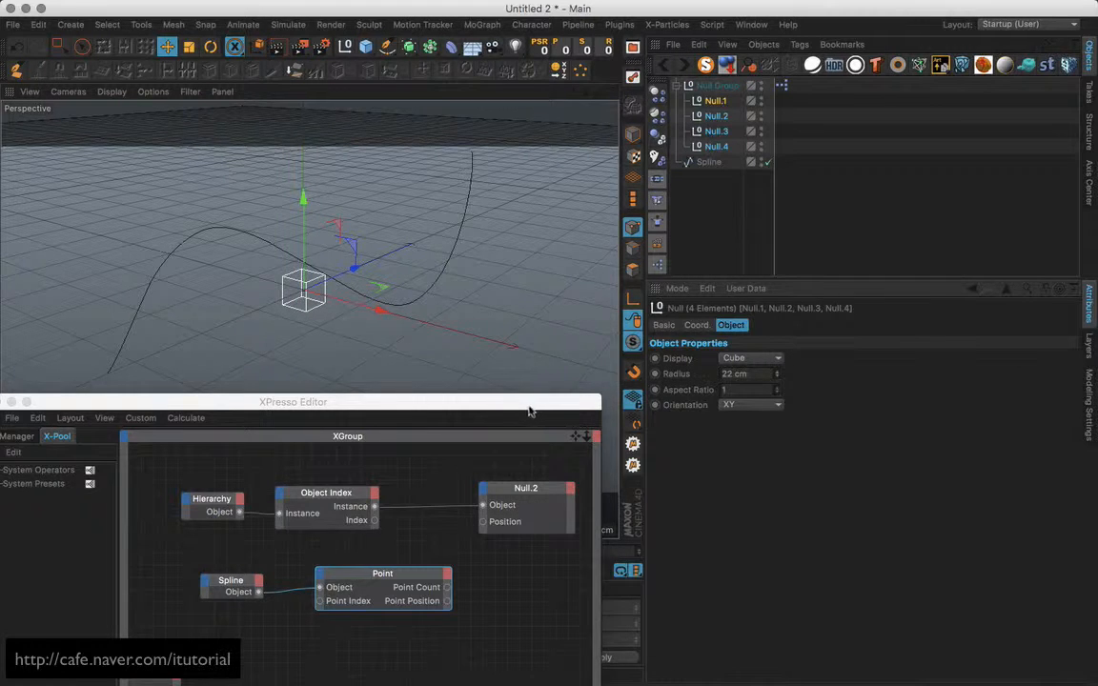
left_click_drag(530, 411, 944, 190)
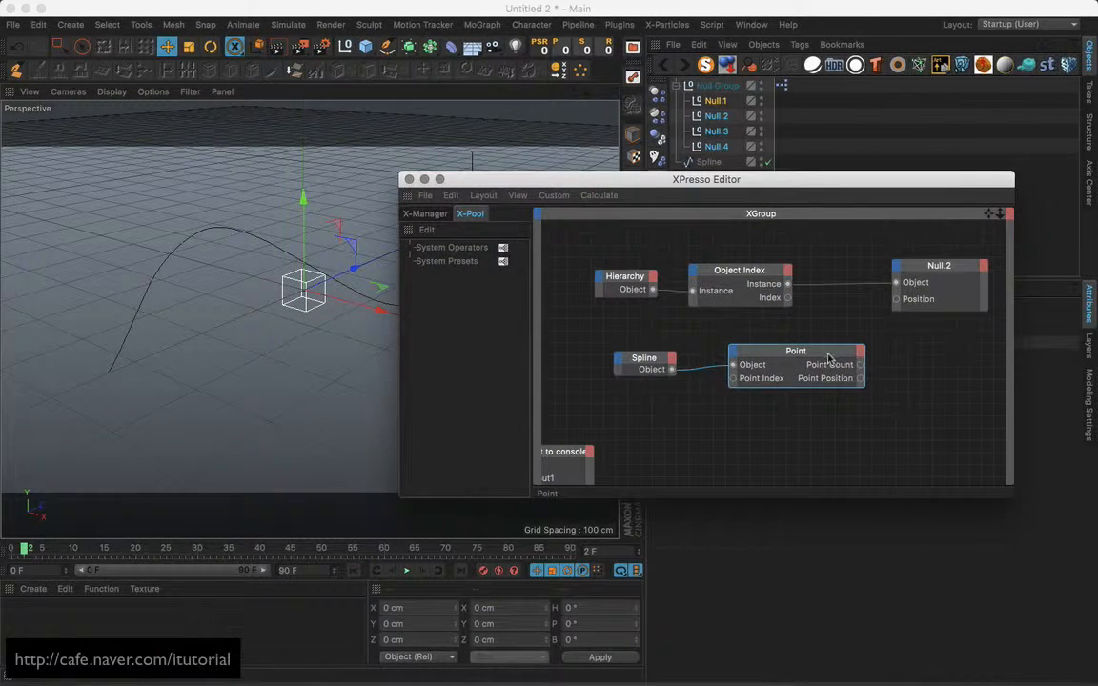
Place the Spline and Point nodes side by side and return Point Index to 0.
left_click_drag(827, 358, 818, 362)
left_click_drag(644, 359, 605, 362)
mouse_move(757, 360)
left_mouse_down()
mouse_move(705, 362)
mouse_move(744, 362)
left_mouse_up()
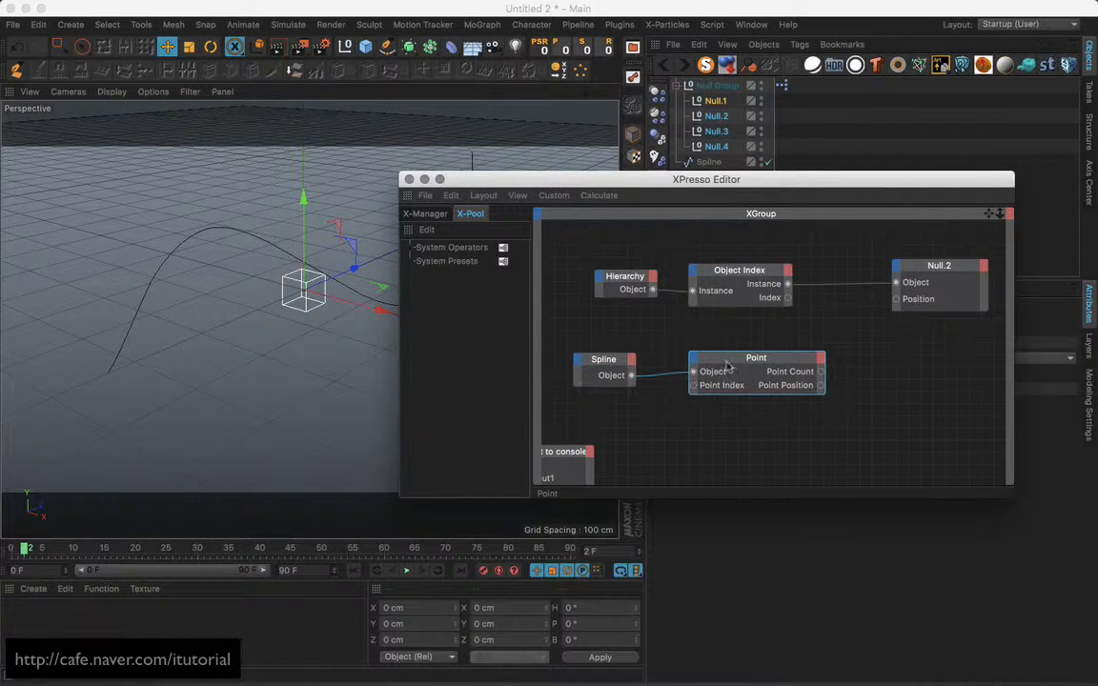
left_click_drag(693, 180, 343, 193)
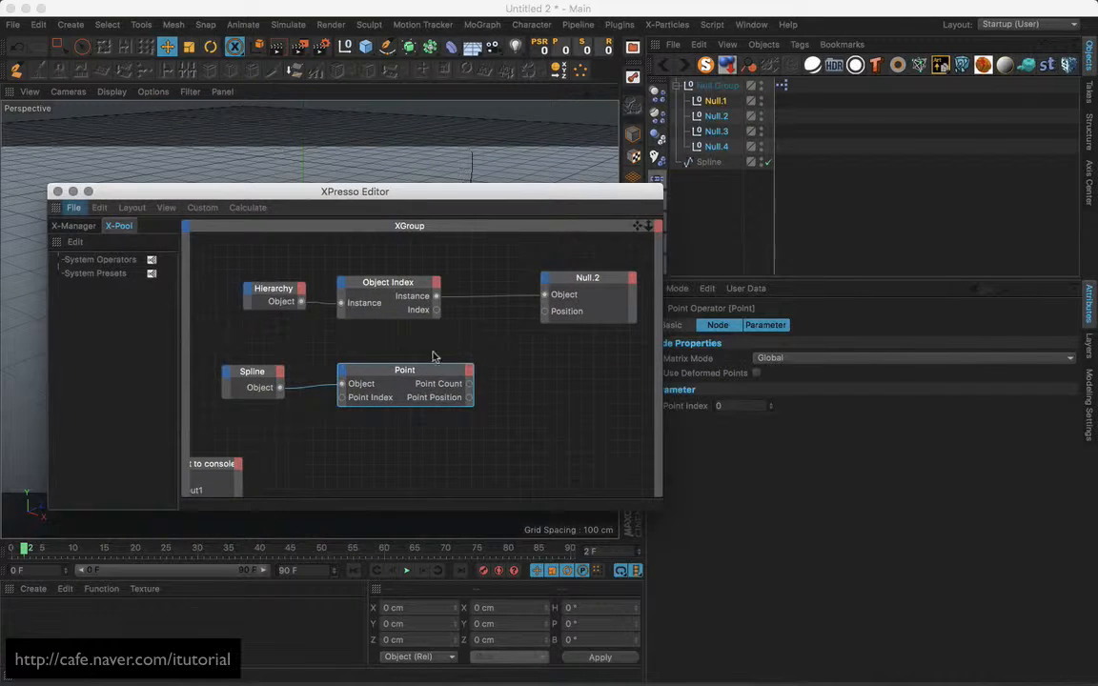
left_click(771, 404)
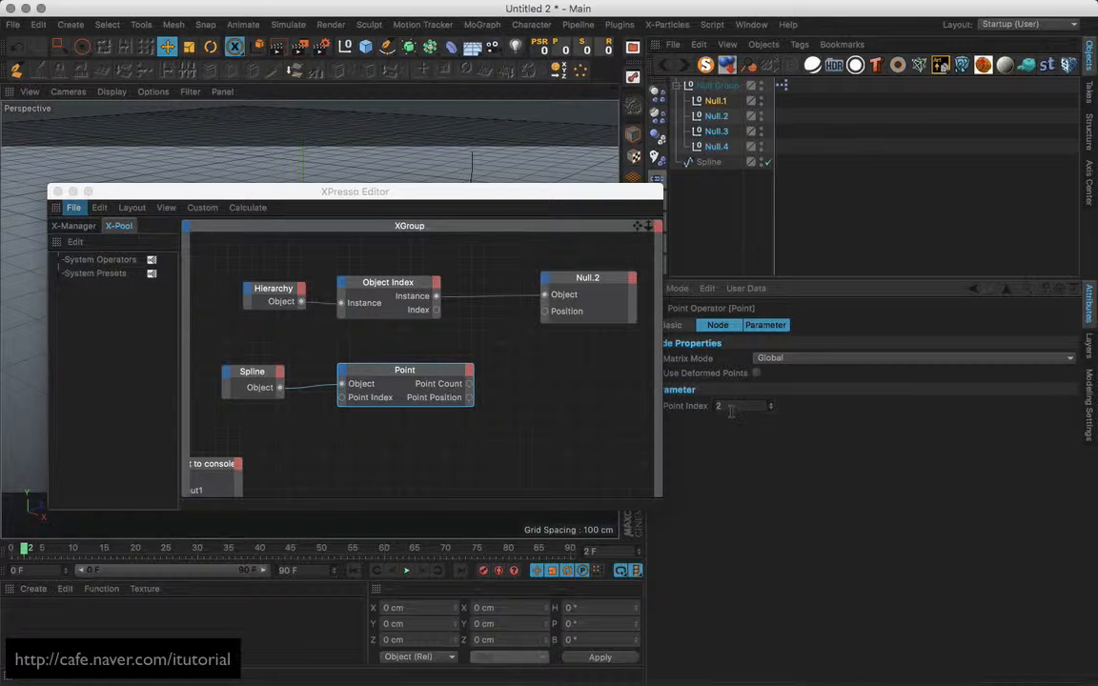
left_click_drag(731, 408, 672, 449)
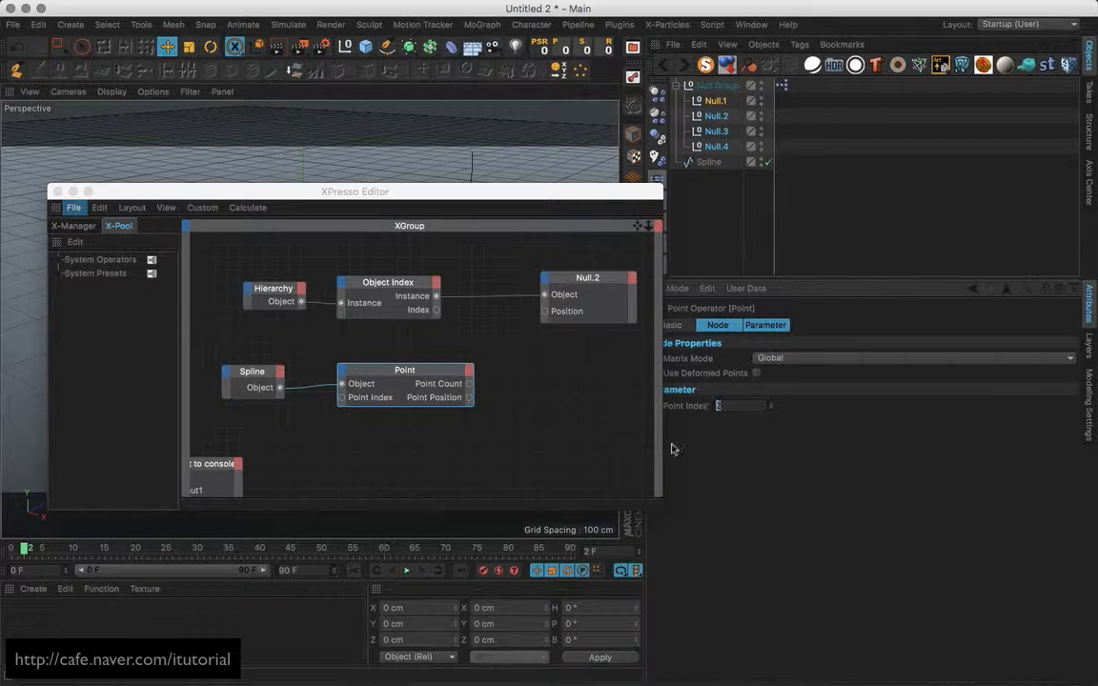
left_click(770, 409)
left_click(771, 410)
mouse_move(592, 195)
left_mouse_down()
mouse_move(617, 214)
mouse_move(575, 196)
left_mouse_up()
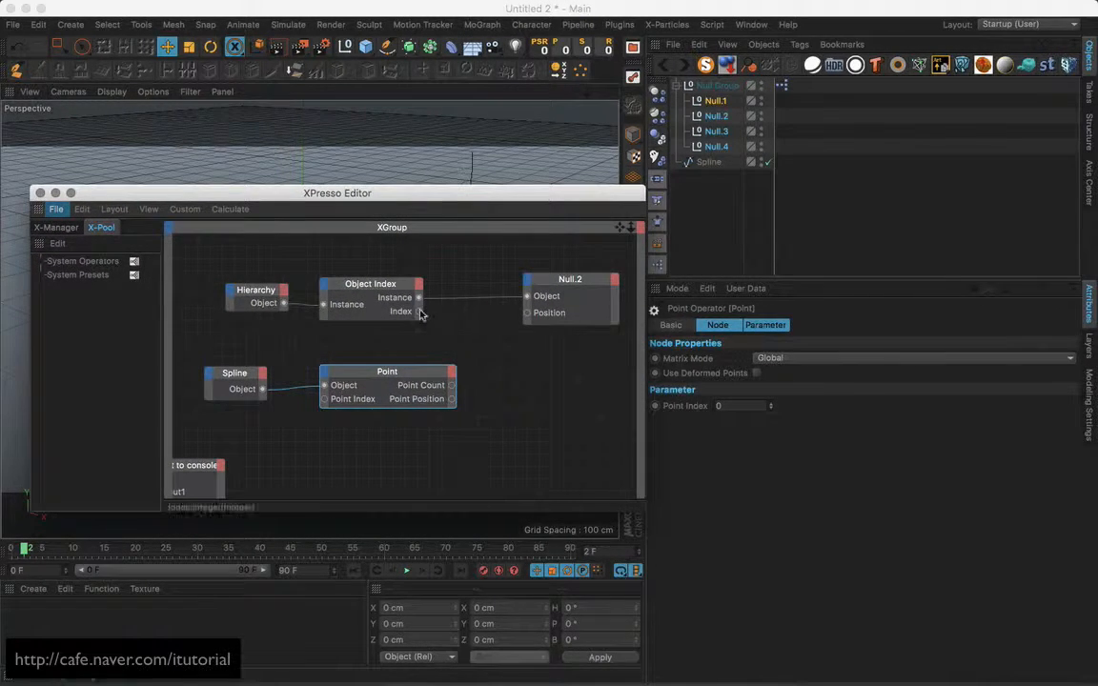
Wire Object Index's Index into Point's Point Index and into Print to console's Input1.
left_click_drag(418, 311, 323, 400)
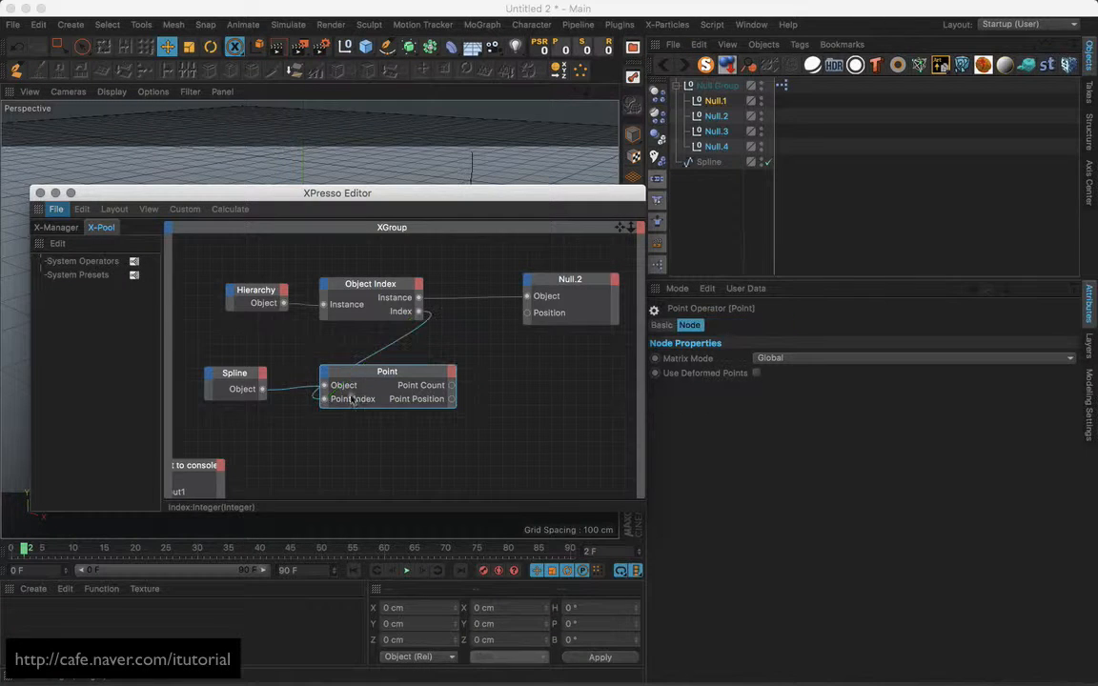
left_click_drag(385, 373, 513, 372)
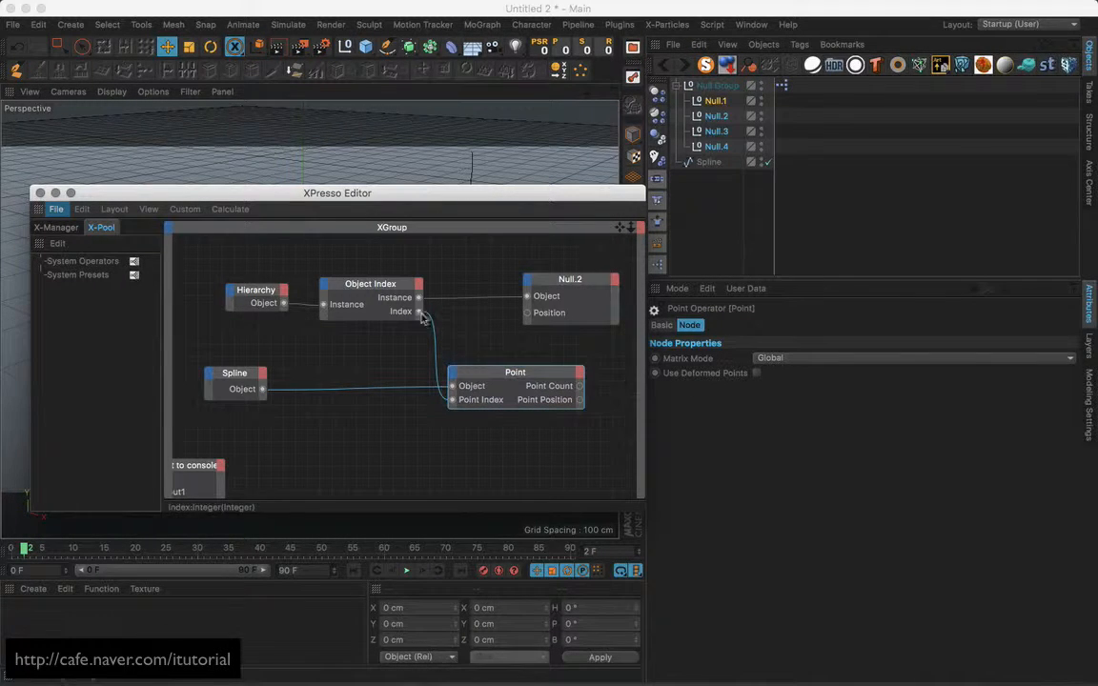
left_click_drag(205, 482, 319, 433)
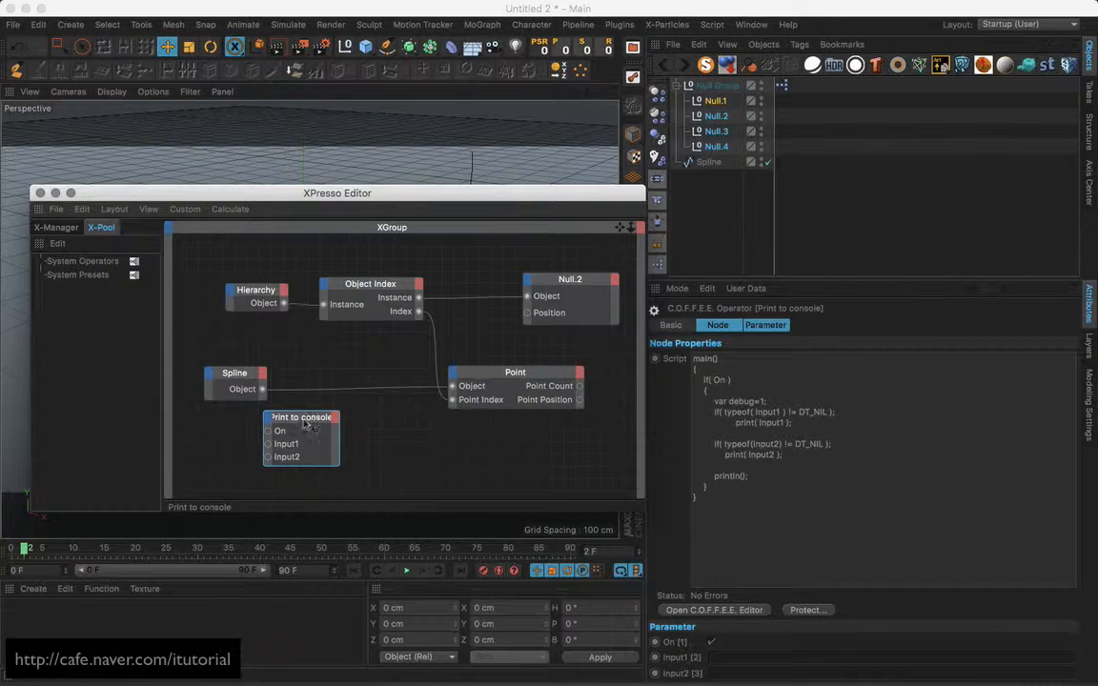
left_click_drag(306, 420, 204, 464)
left_click_drag(523, 197, 470, 205)
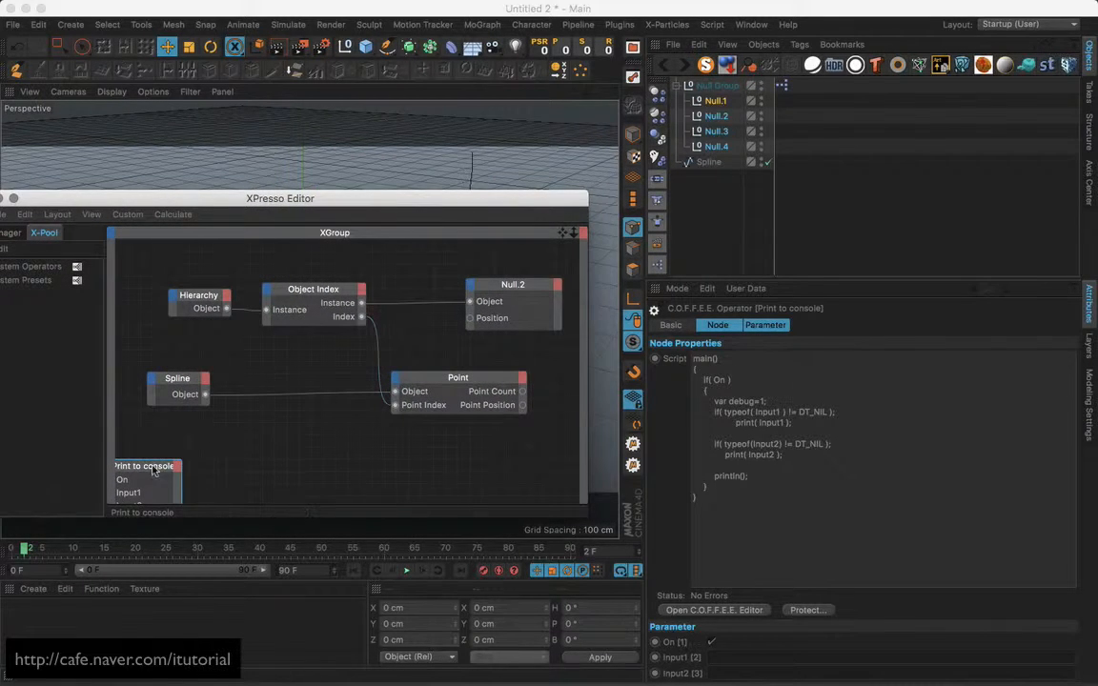
left_click_drag(178, 465, 358, 406)
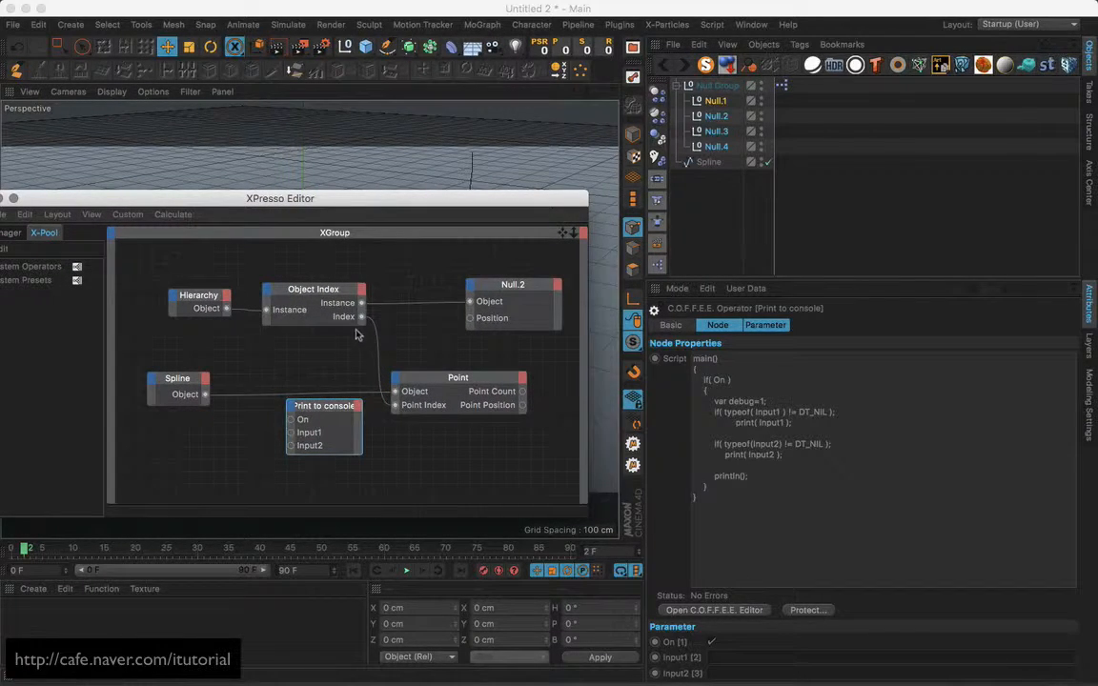
left_click_drag(361, 319, 292, 432)
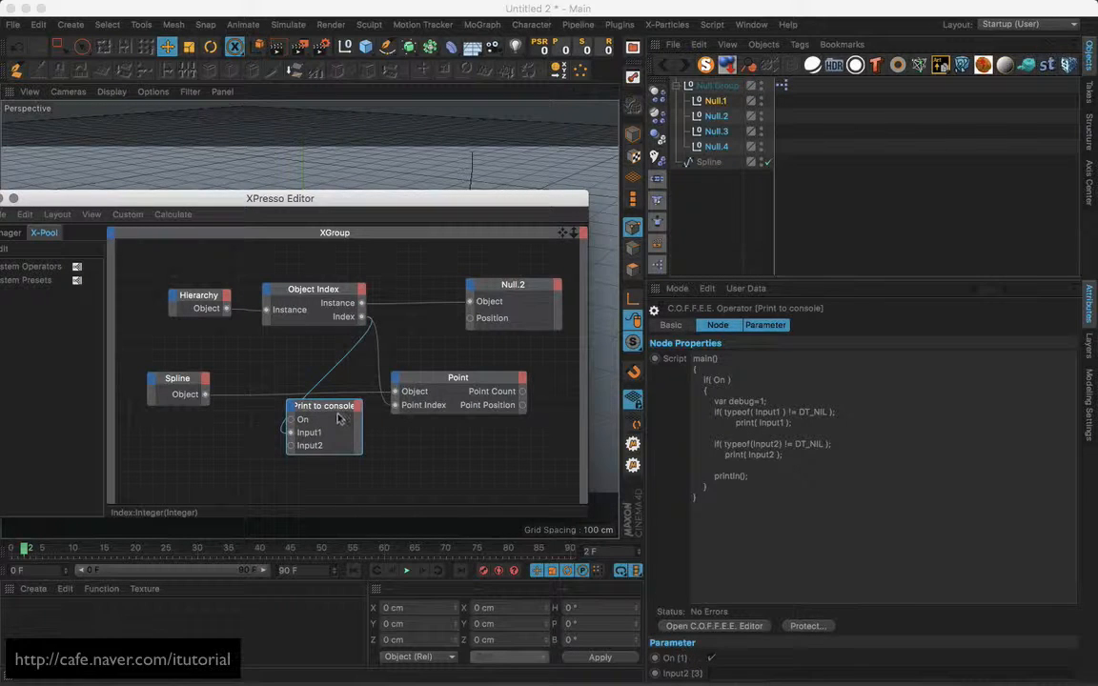
Reopen the Console from the Script menu and step back one frame to print the indices.
left_click(717, 26)
left_click(736, 69)
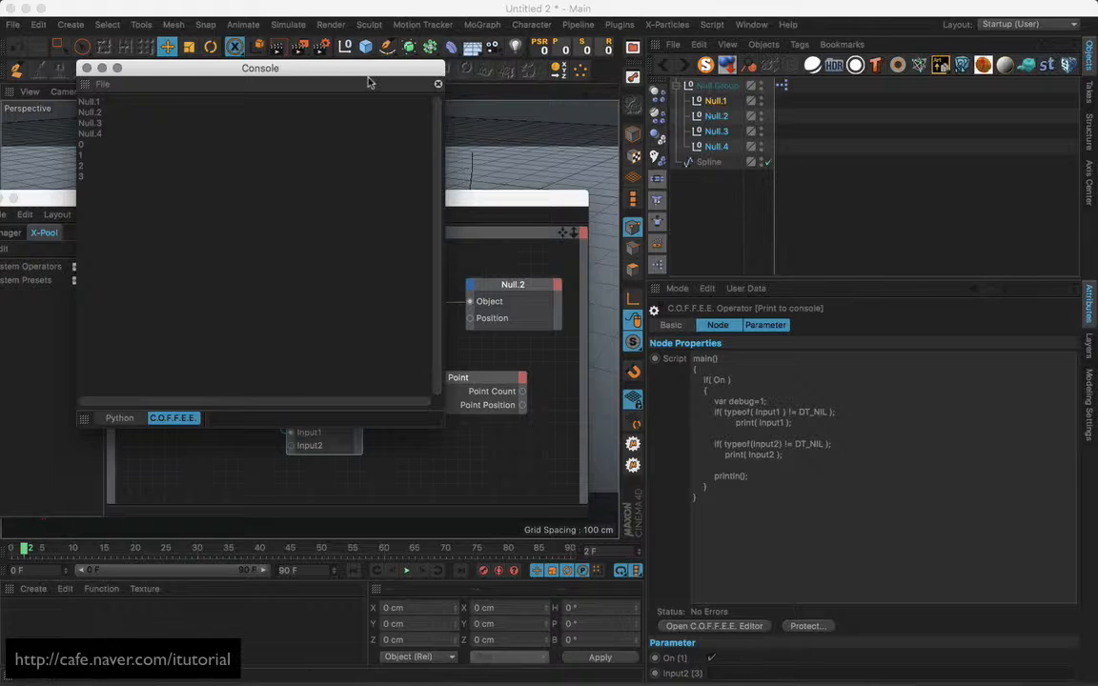
left_click_drag(334, 68, 677, 95)
left_click_drag(776, 106, 1023, 108)
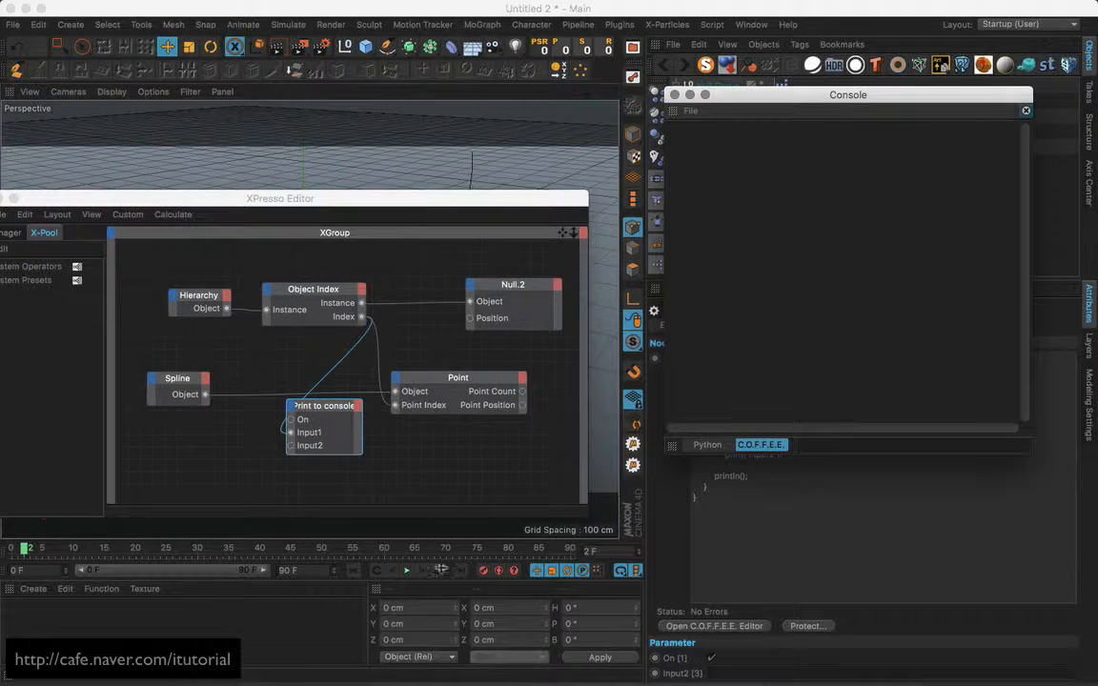
left_click(393, 571)
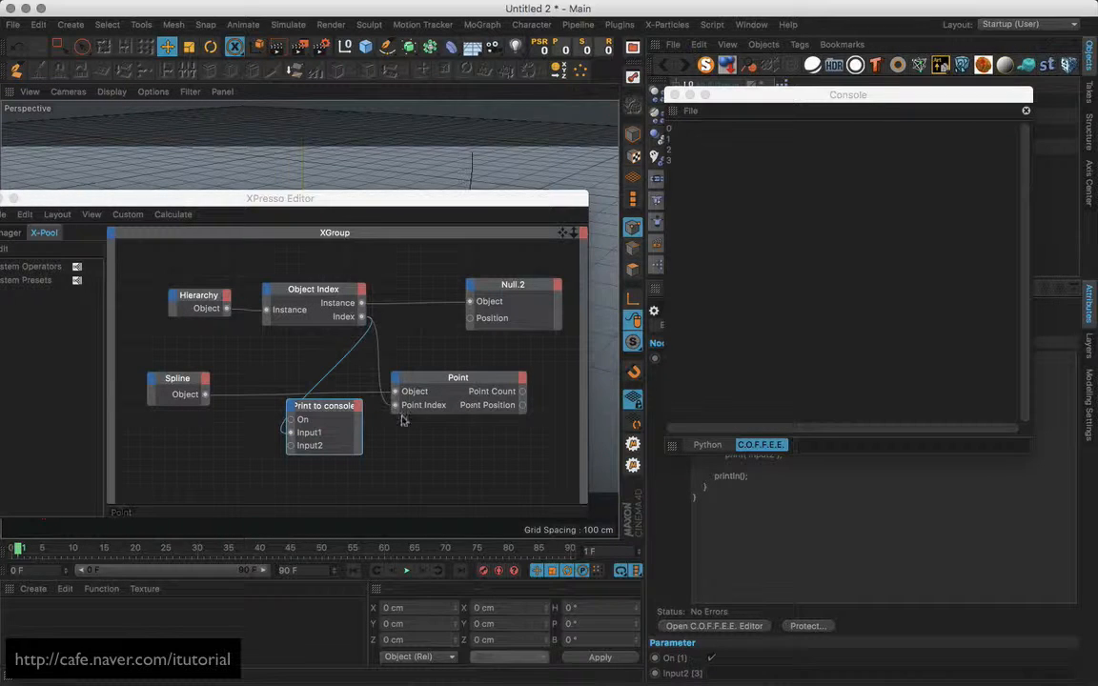
Disconnect Print to console from Index and feed Point Position into Null.2's Position.
left_click_drag(343, 410, 243, 462)
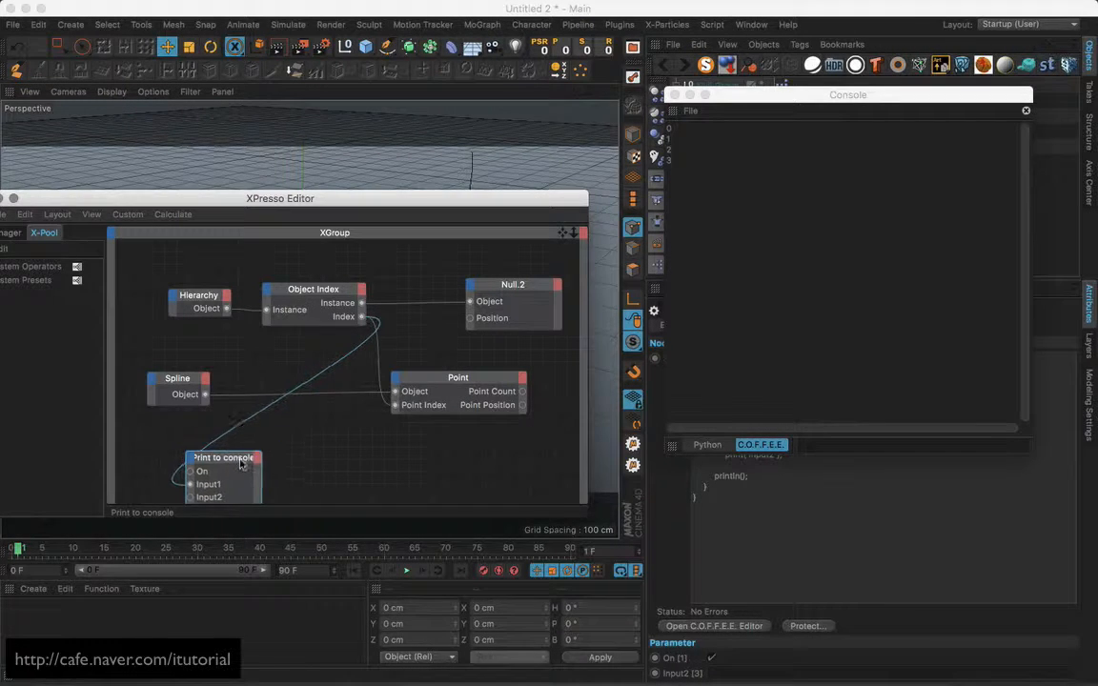
double_click(338, 362)
left_click_drag(532, 285, 553, 284)
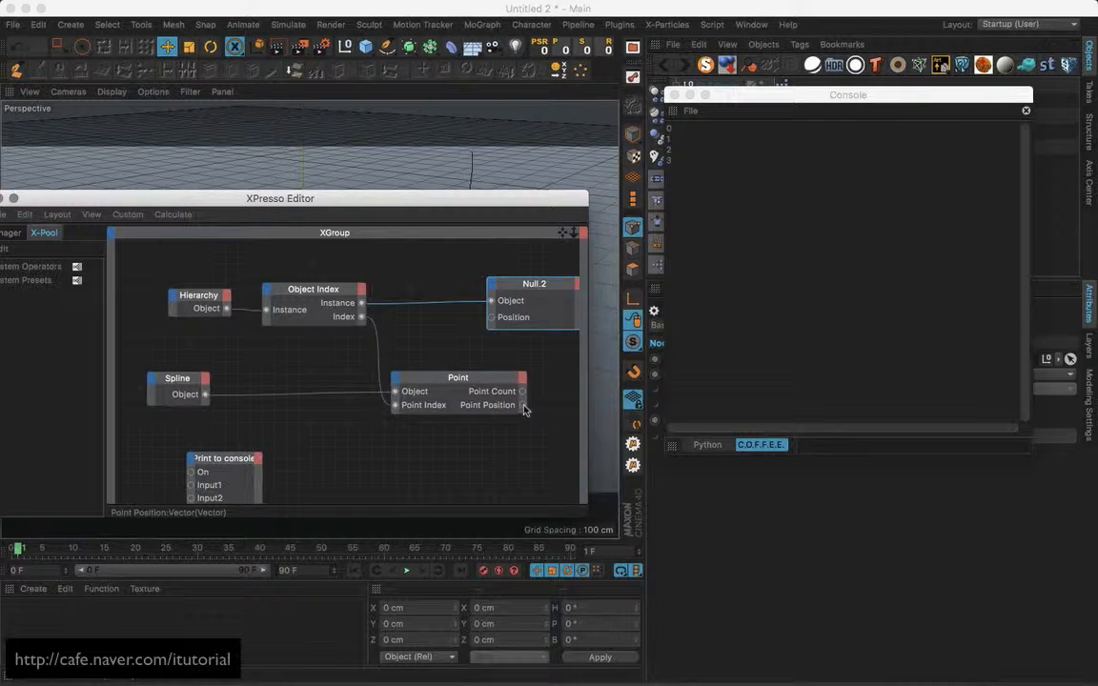
left_click_drag(523, 407, 491, 323)
Close the Console and delete the Print to console node from the XGroup.
left_click_drag(443, 200, 517, 420)
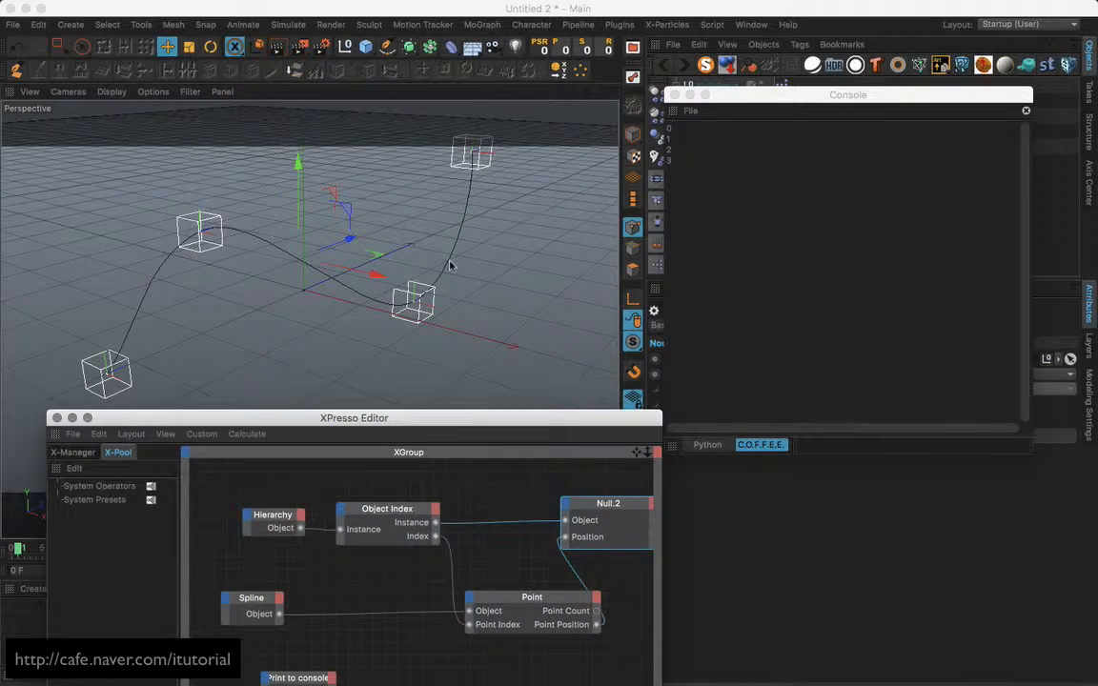
left_click(674, 94)
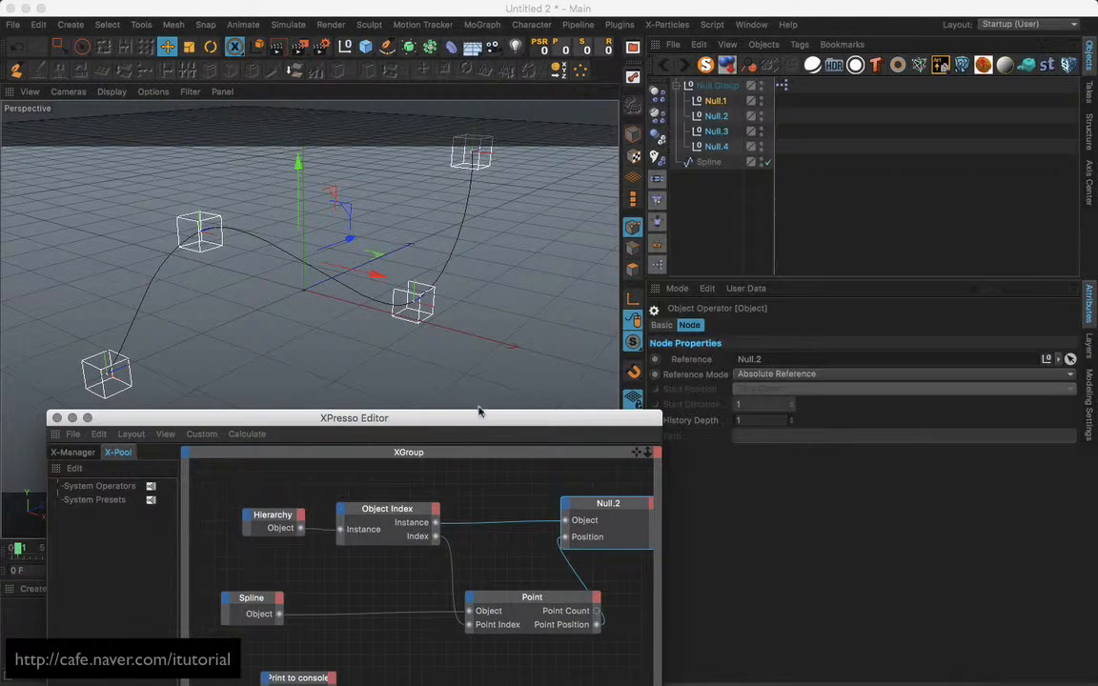
left_click_drag(473, 419, 550, 280)
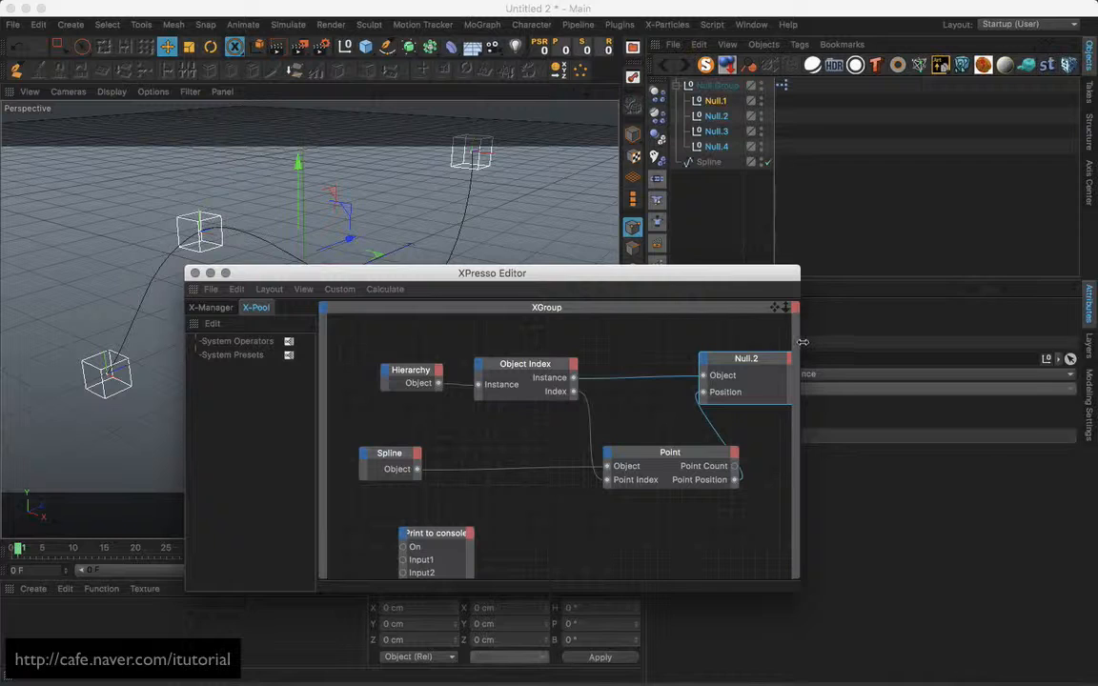
left_click_drag(803, 341, 875, 341)
left_click_drag(401, 340, 790, 485)
left_click_drag(782, 362, 730, 363)
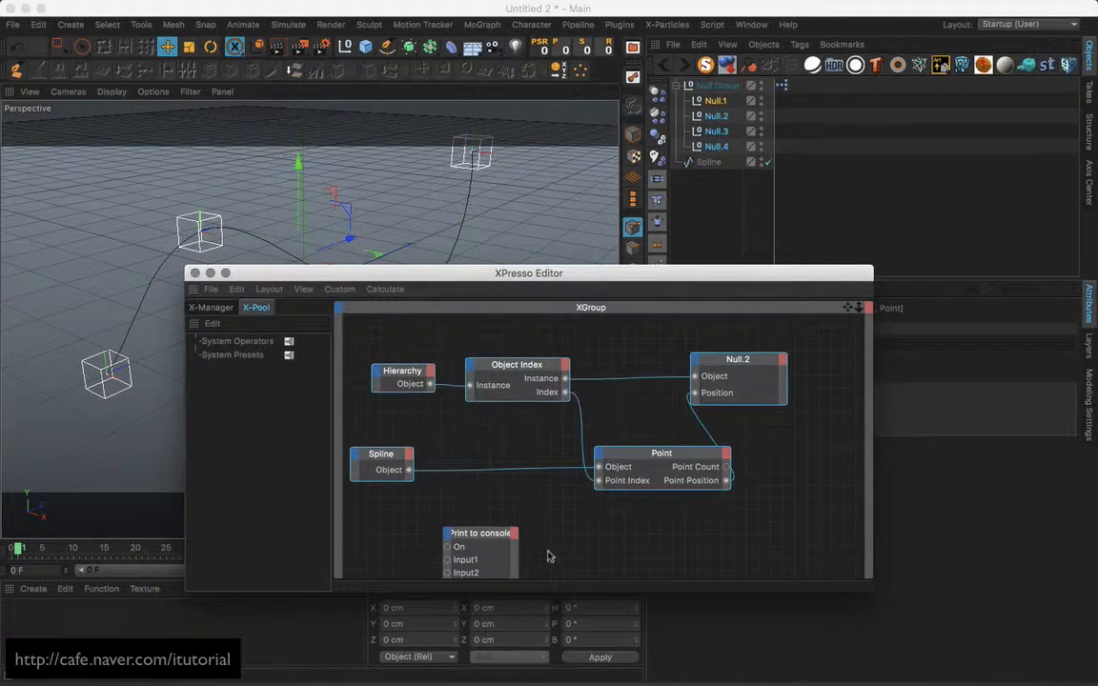
left_click(490, 533)
key("Delete")
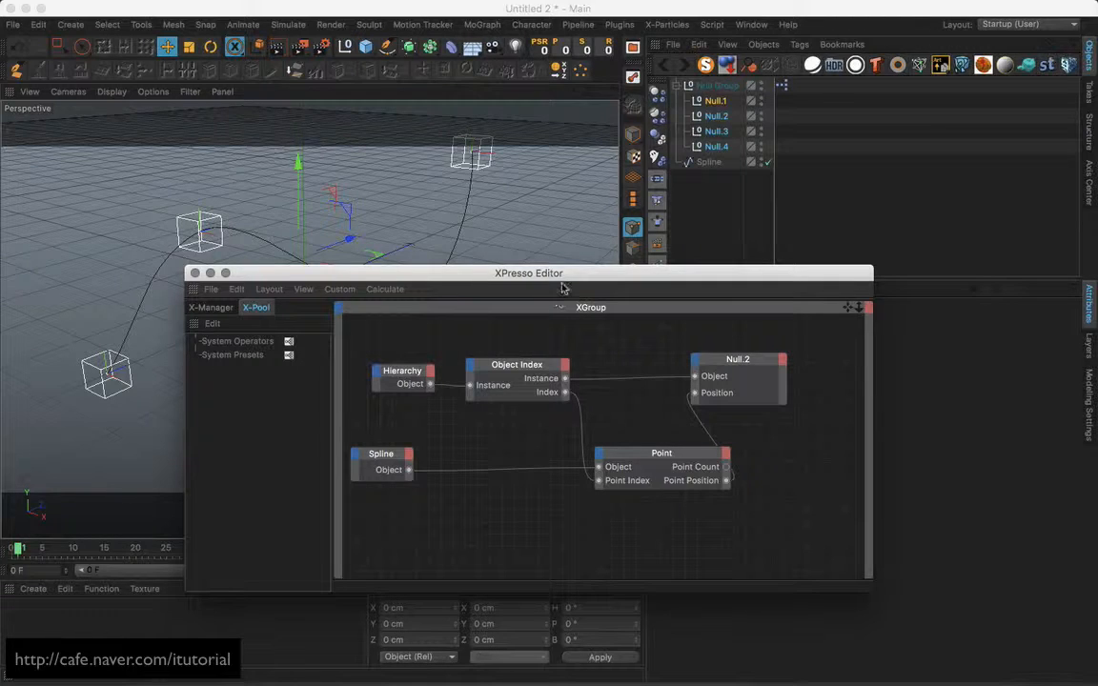
left_click_drag(562, 287, 563, 348)
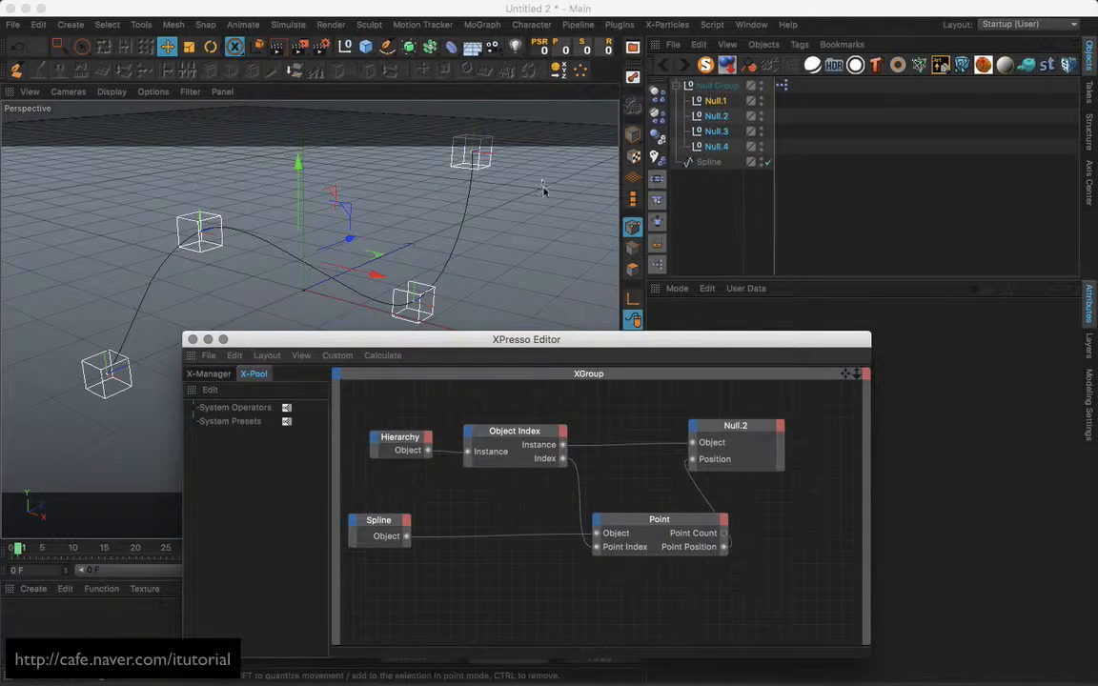
left_click_drag(726, 445, 758, 442)
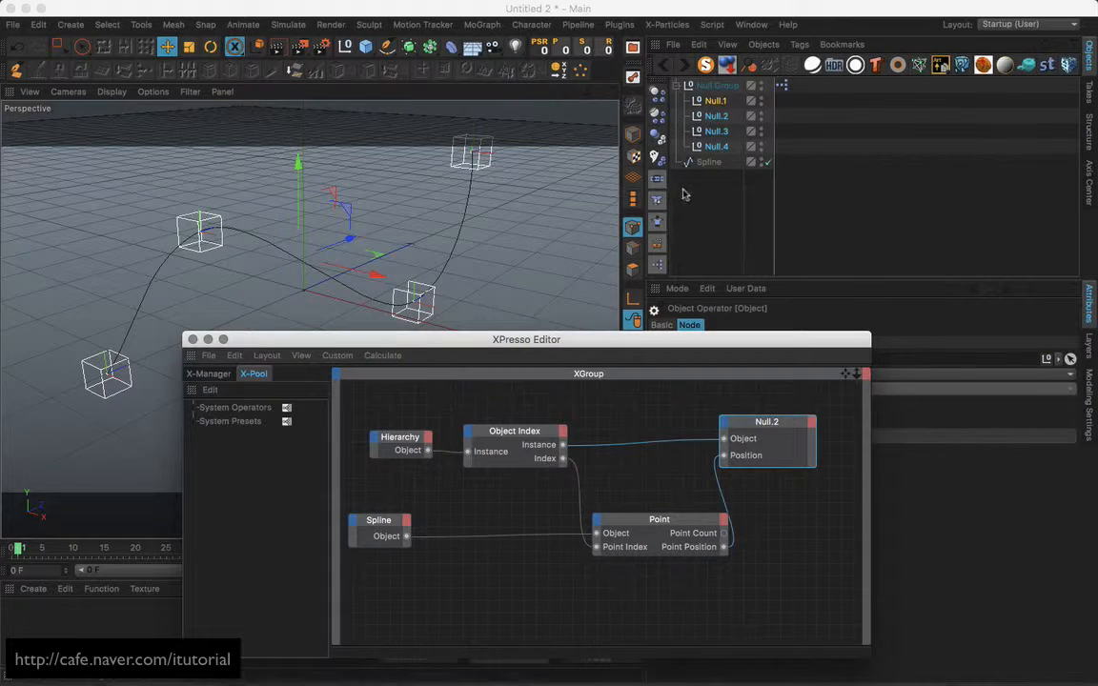
left_click(717, 148)
left_click(715, 102)
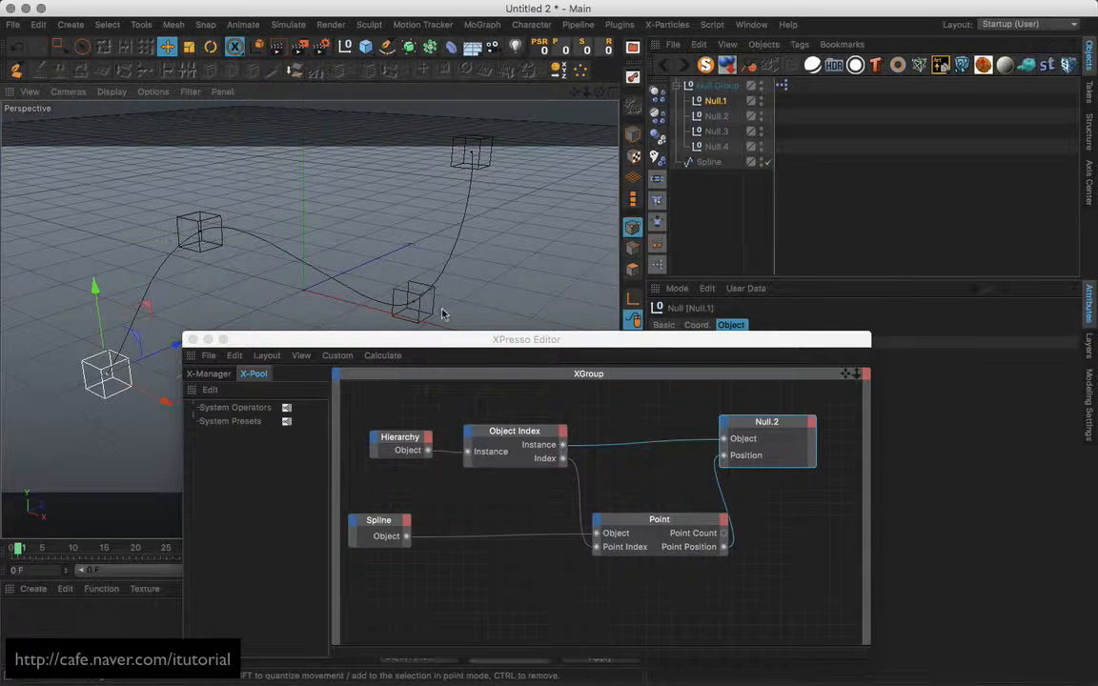
left_click(706, 164)
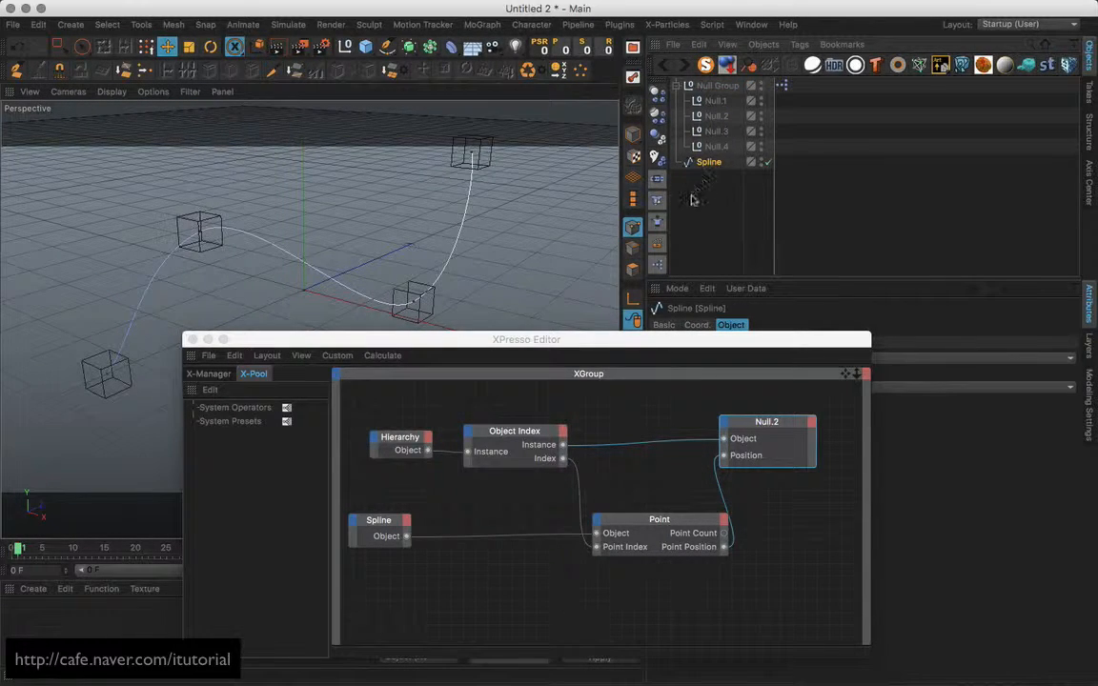
left_click_drag(108, 379, 119, 333)
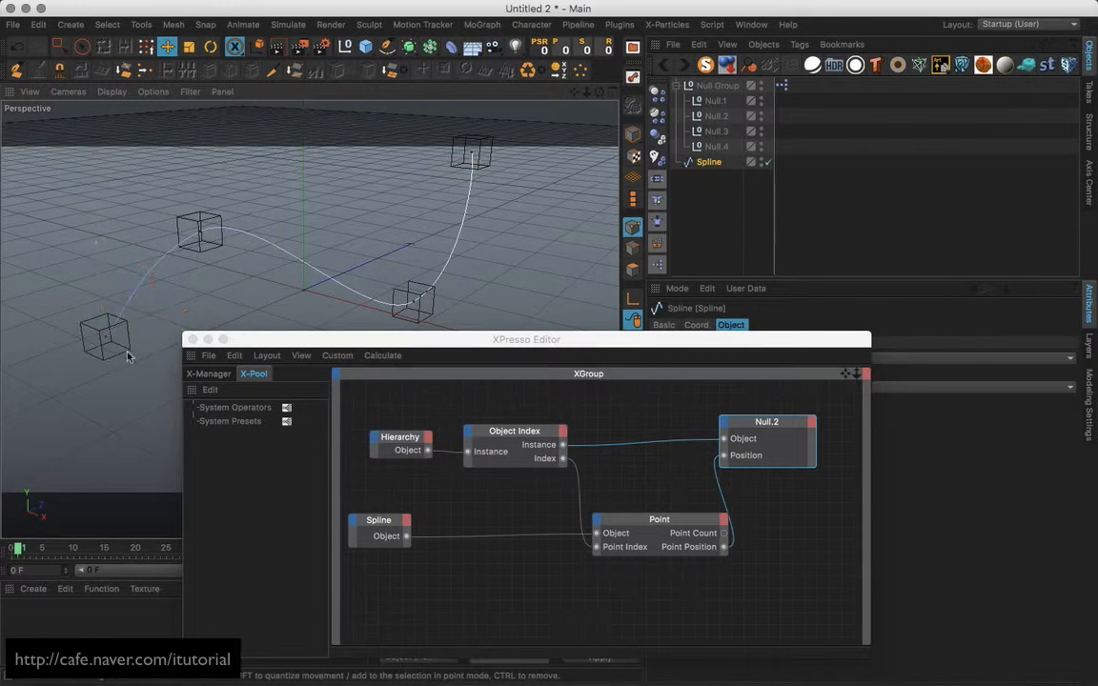
key("super+z")
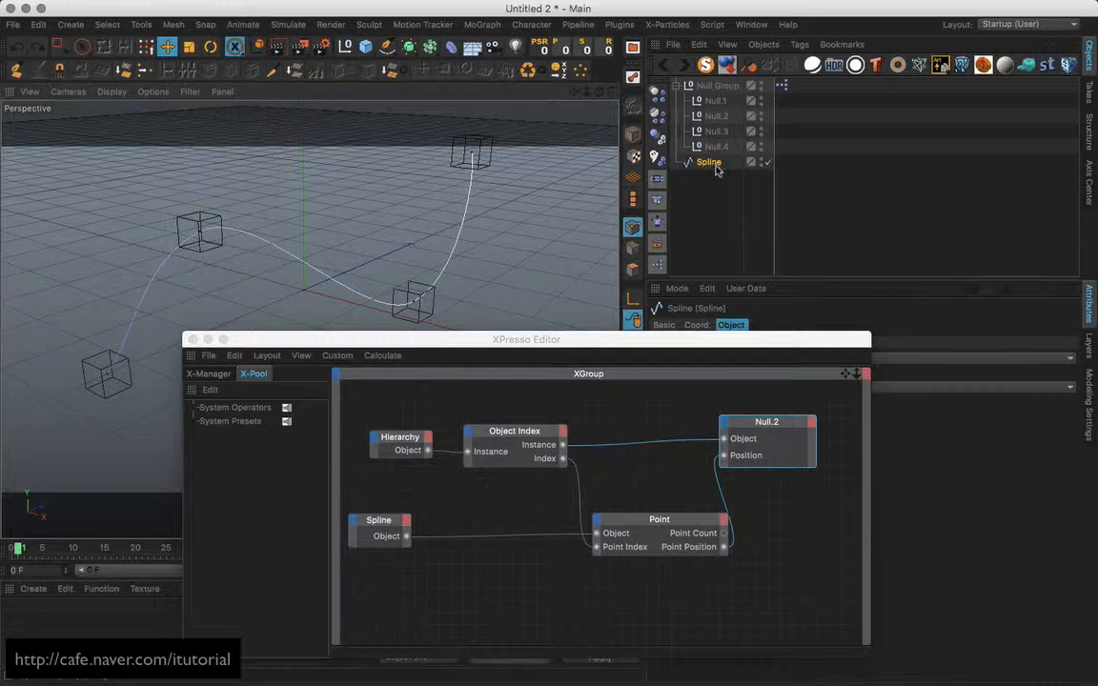
Delete the Point Position wire and remove Null.2's Position input port.
left_click_drag(653, 346, 731, 231)
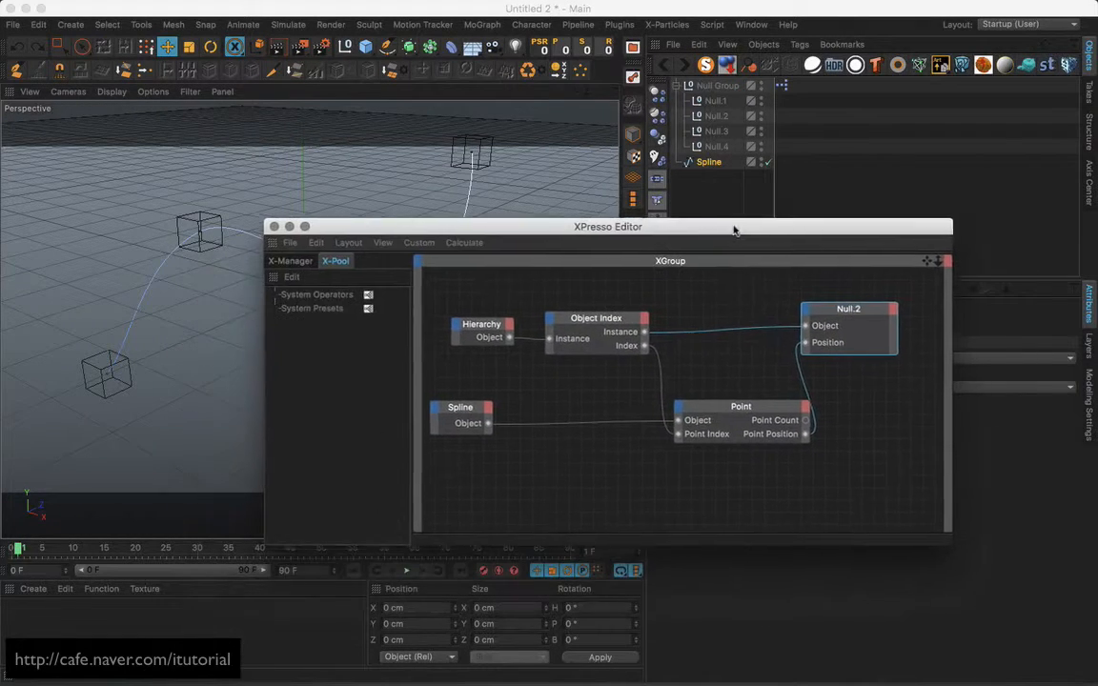
left_click_drag(839, 311, 874, 308)
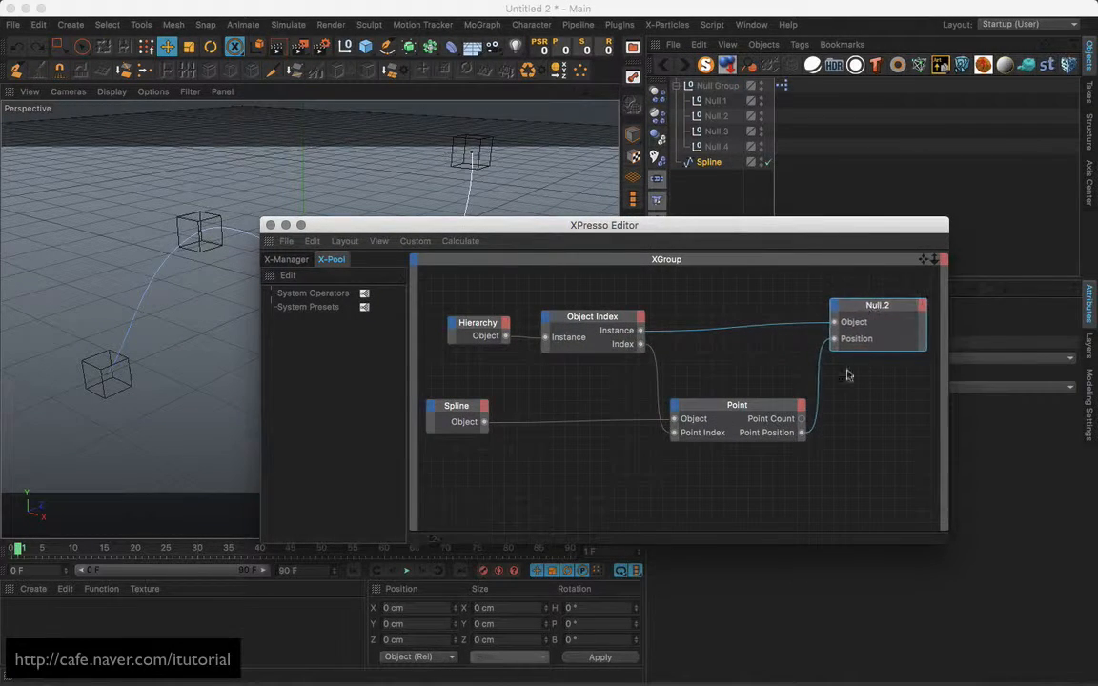
double_click(821, 385)
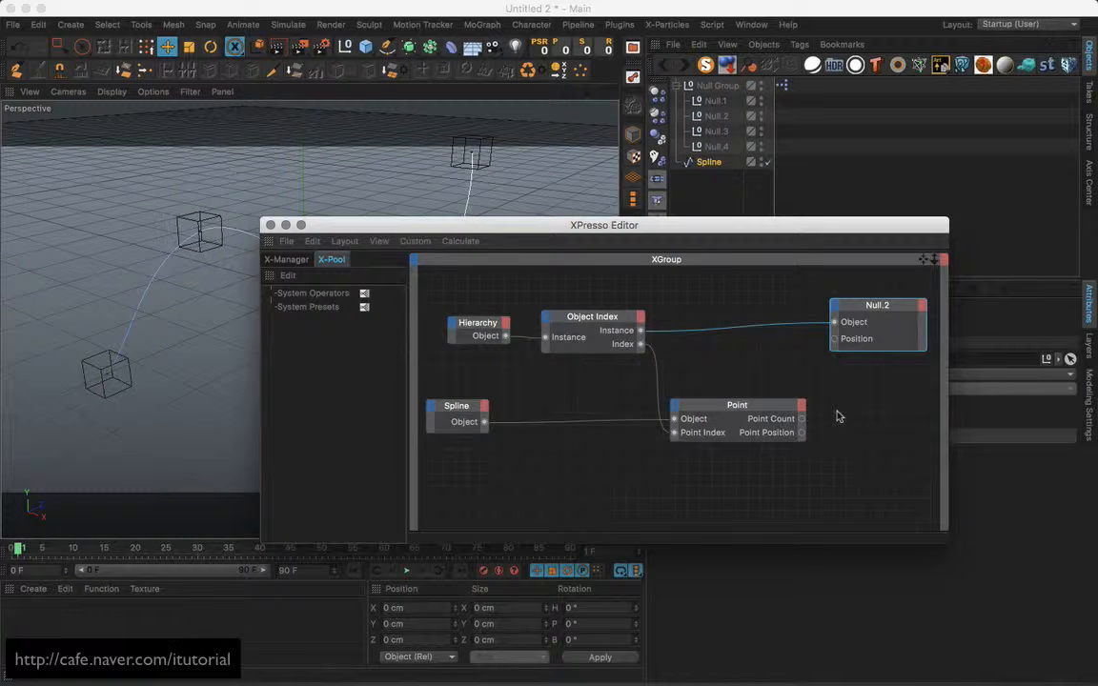
left_click_drag(866, 310, 724, 317)
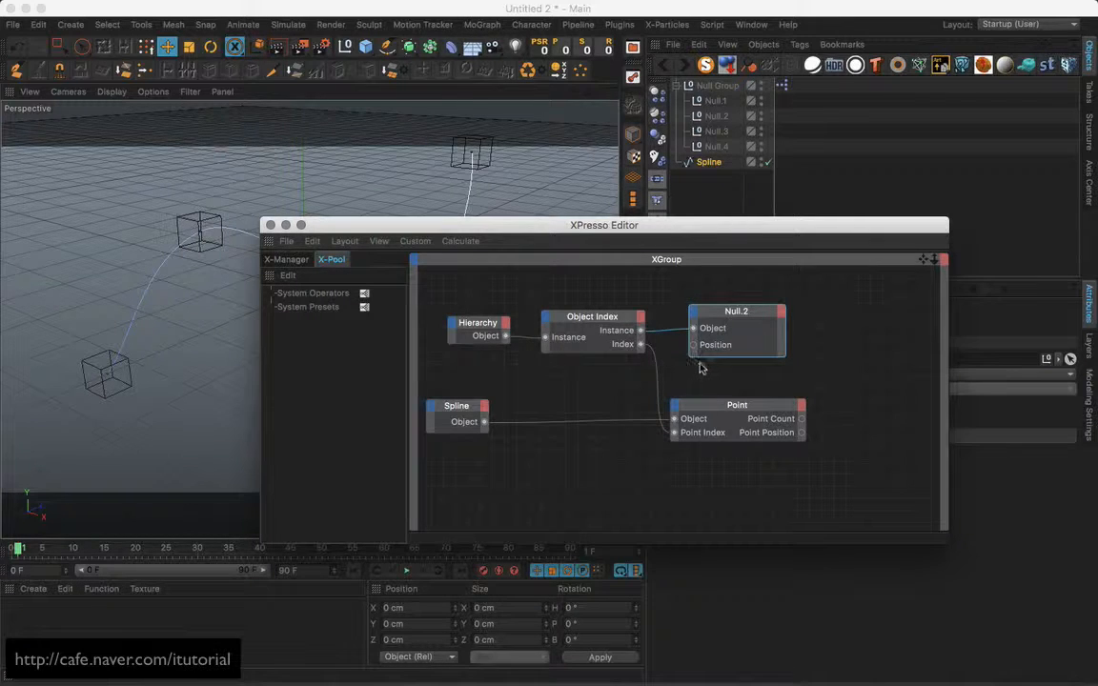
double_click(695, 347)
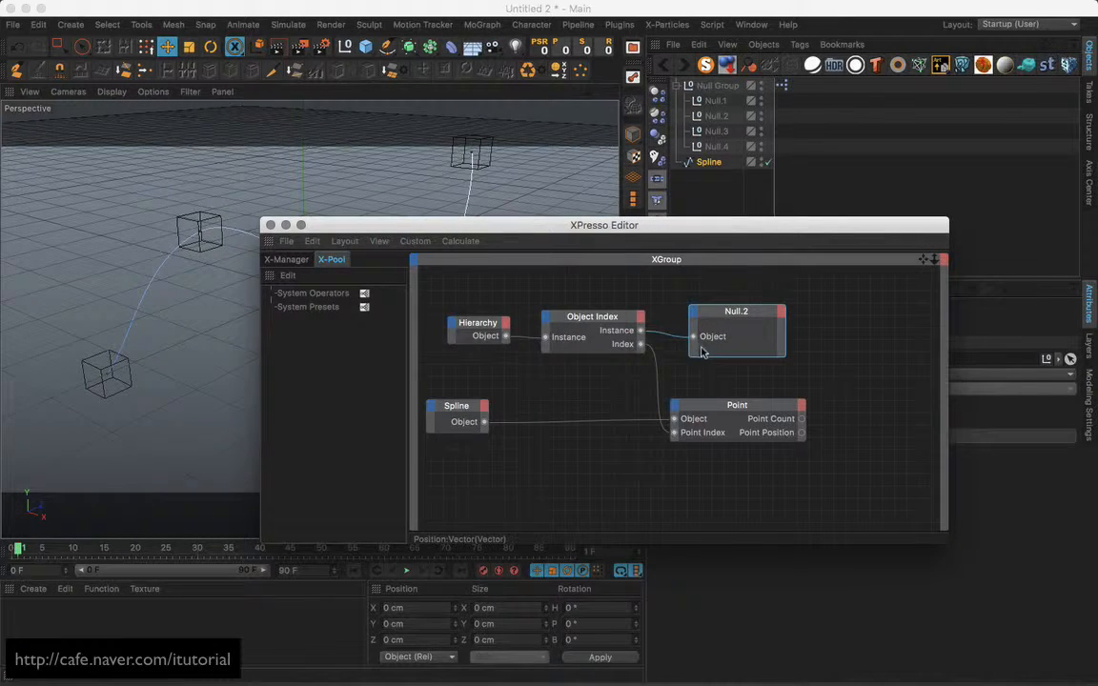
Add a Coordinates > Position output to Null.2 and place the Point node to its right.
left_click(780, 312)
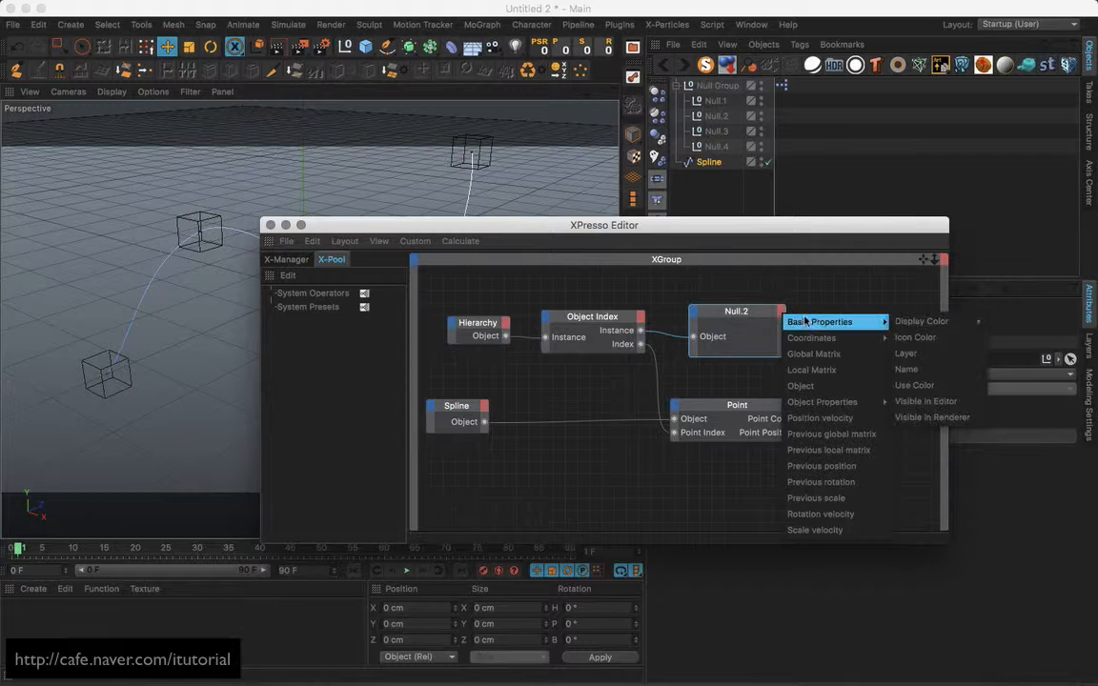
mouse_move(820, 340)
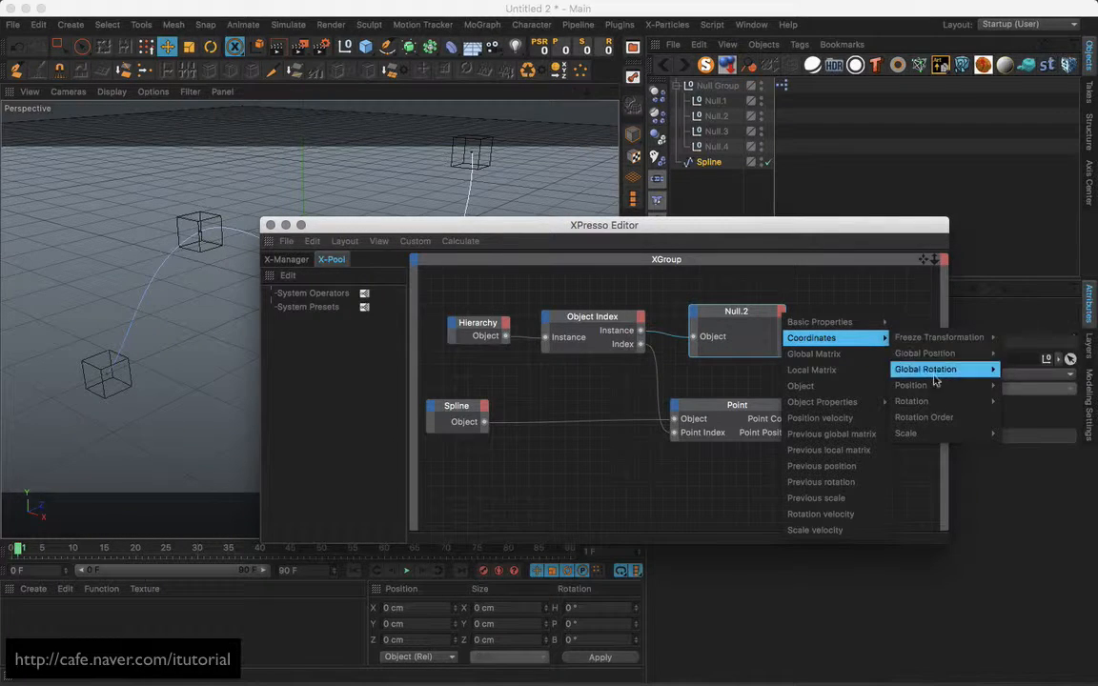
mouse_move(911, 385)
left_click(1016, 385)
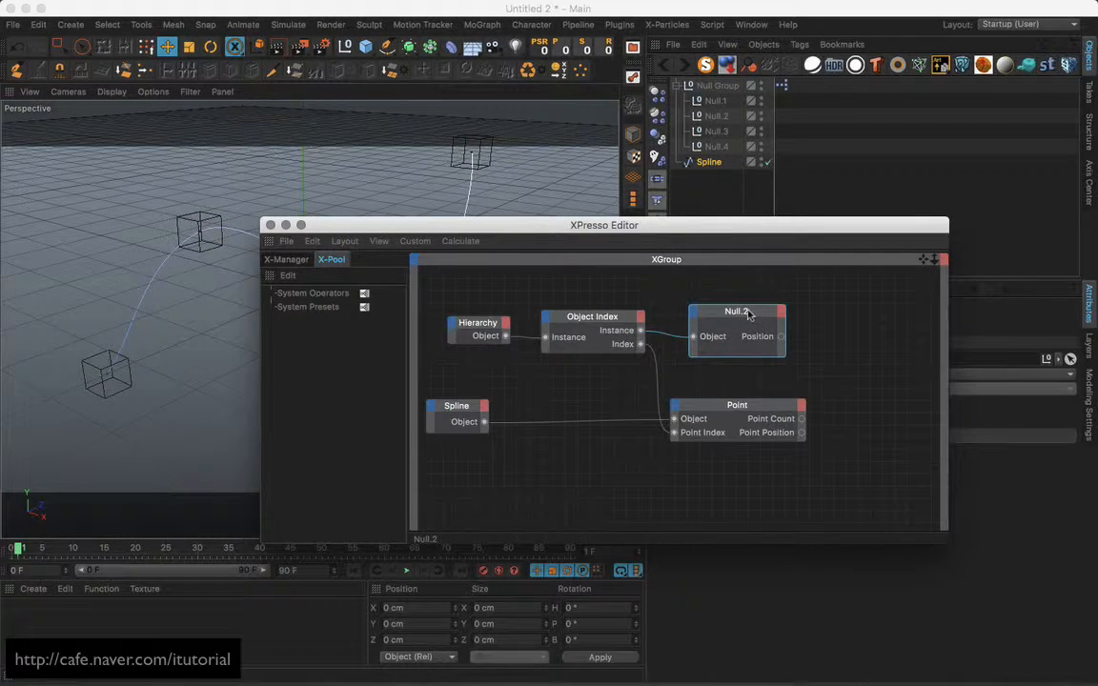
left_click_drag(749, 313, 739, 312)
left_click_drag(752, 402, 902, 342)
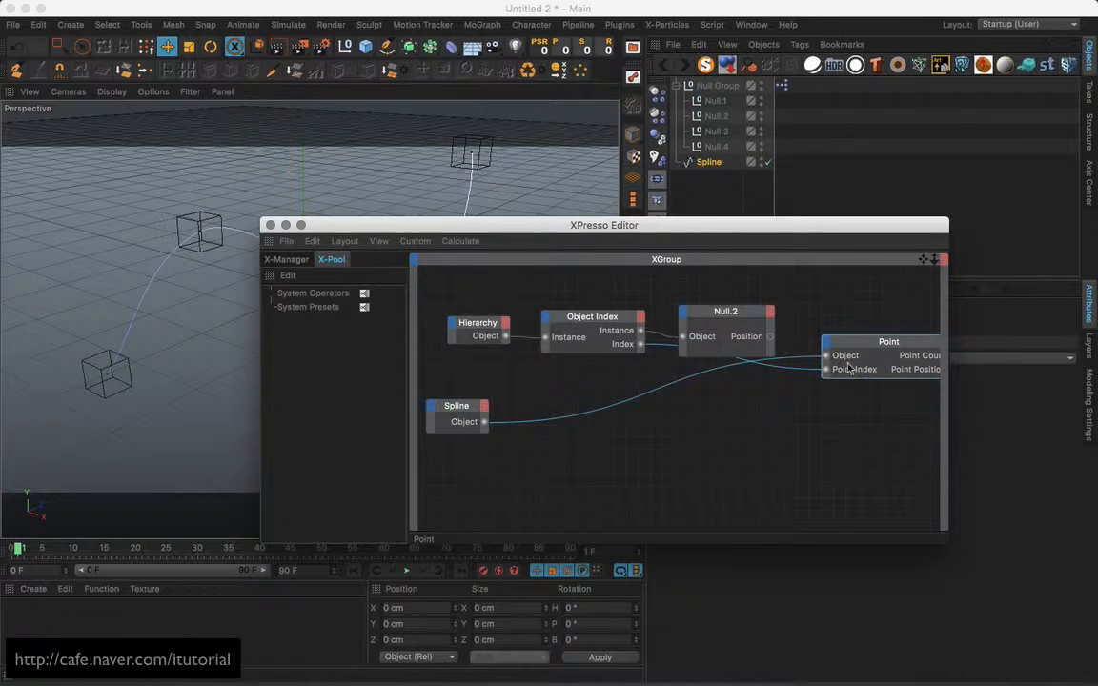
mouse_move(849, 371)
left_mouse_down()
mouse_move(876, 330)
mouse_move(861, 377)
left_mouse_up()
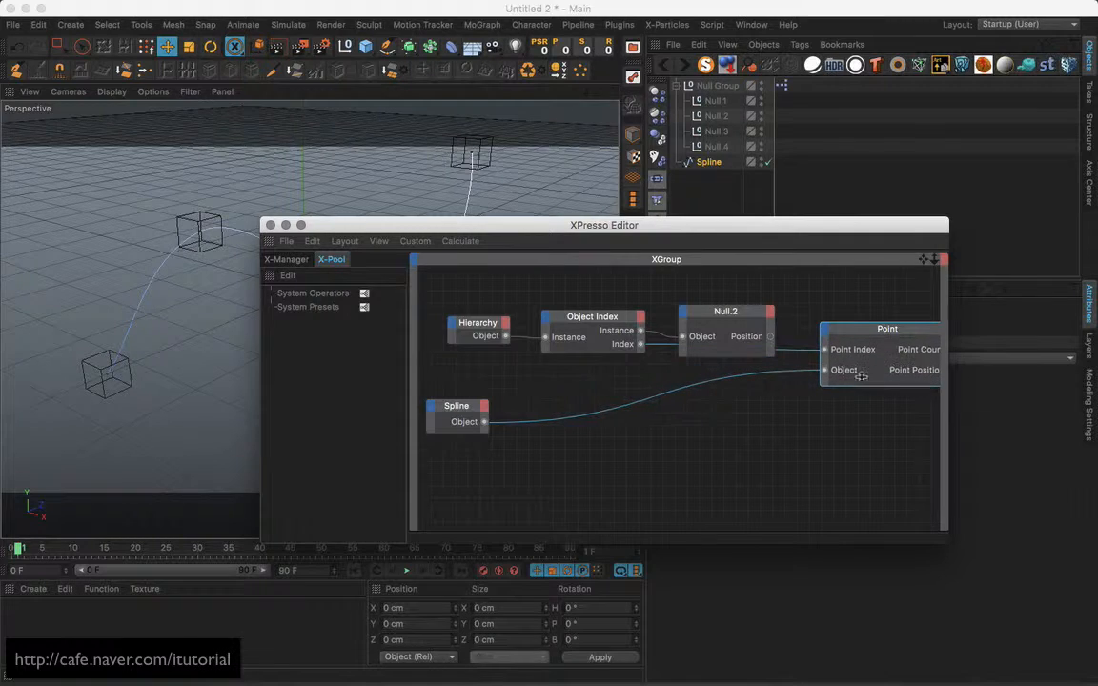
Add a Point Position input to the Point node, fed by Null.2's Position output.
left_click(825, 331)
left_click(847, 372)
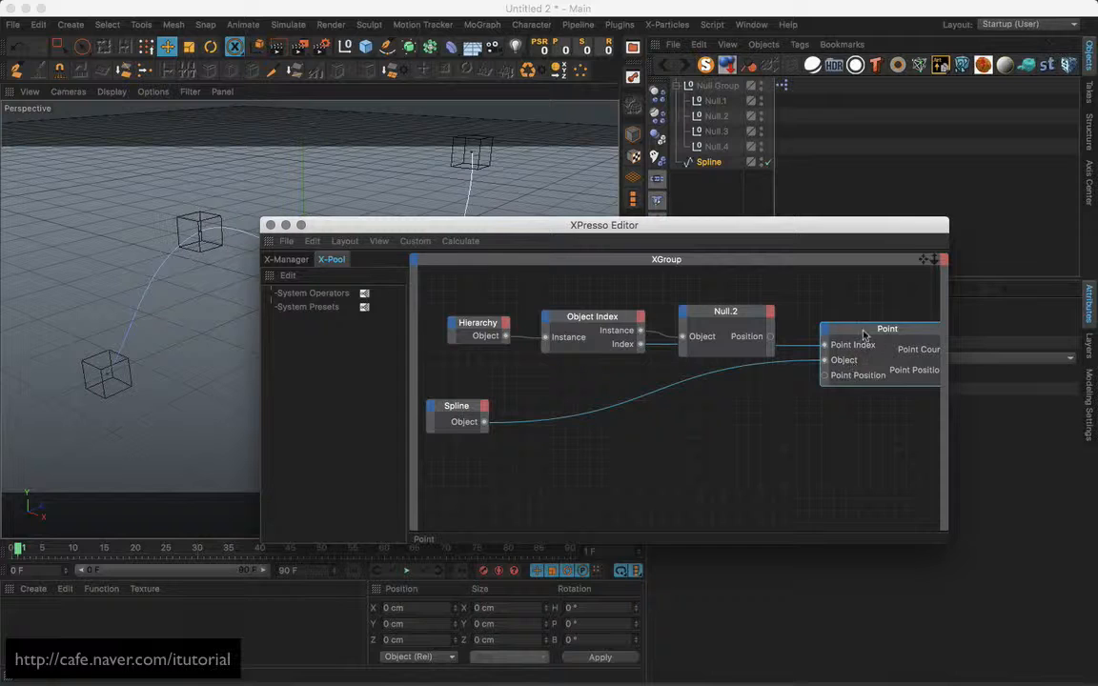
left_click_drag(864, 335, 857, 366)
left_click_drag(840, 407, 770, 337)
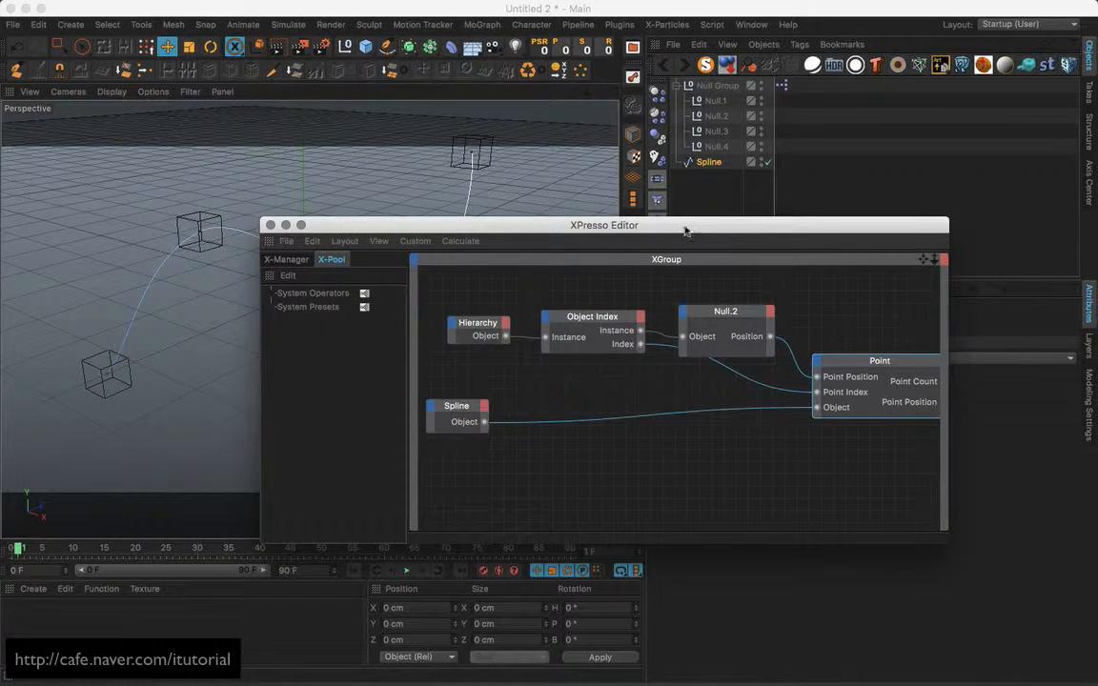
left_click_drag(685, 230, 648, 439)
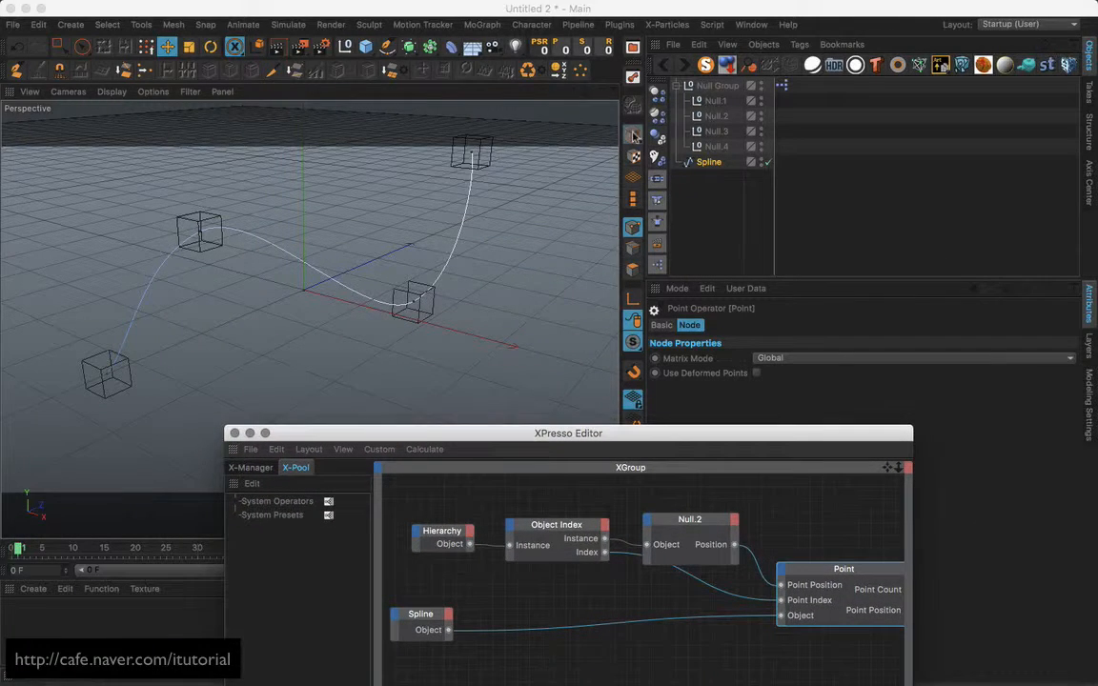
Drag the Null.4 and Null.3 cubes to new spots to test that the spline follows.
left_click(502, 145)
left_click(501, 151)
left_click_drag(515, 184, 540, 223)
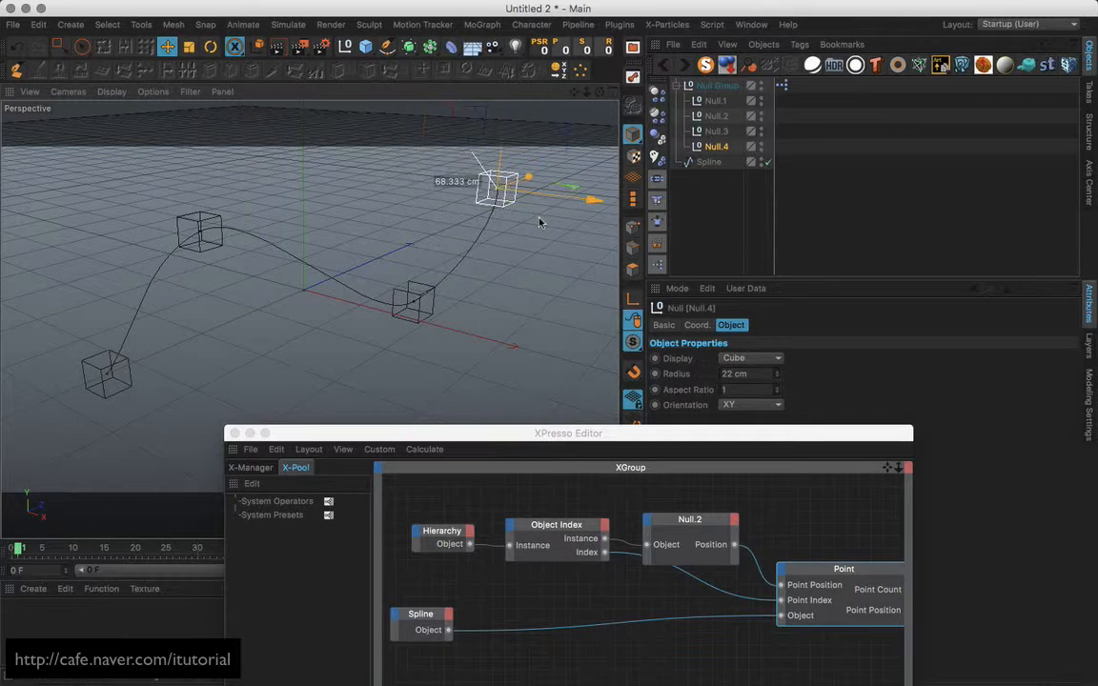
left_click(417, 324)
left_click_drag(486, 299, 407, 278)
Move the Null.2 cube to reshape the spline and close the XPresso Editor.
left_click(217, 222)
left_click_drag(235, 289, 250, 313)
left_click_drag(444, 440, 407, 226)
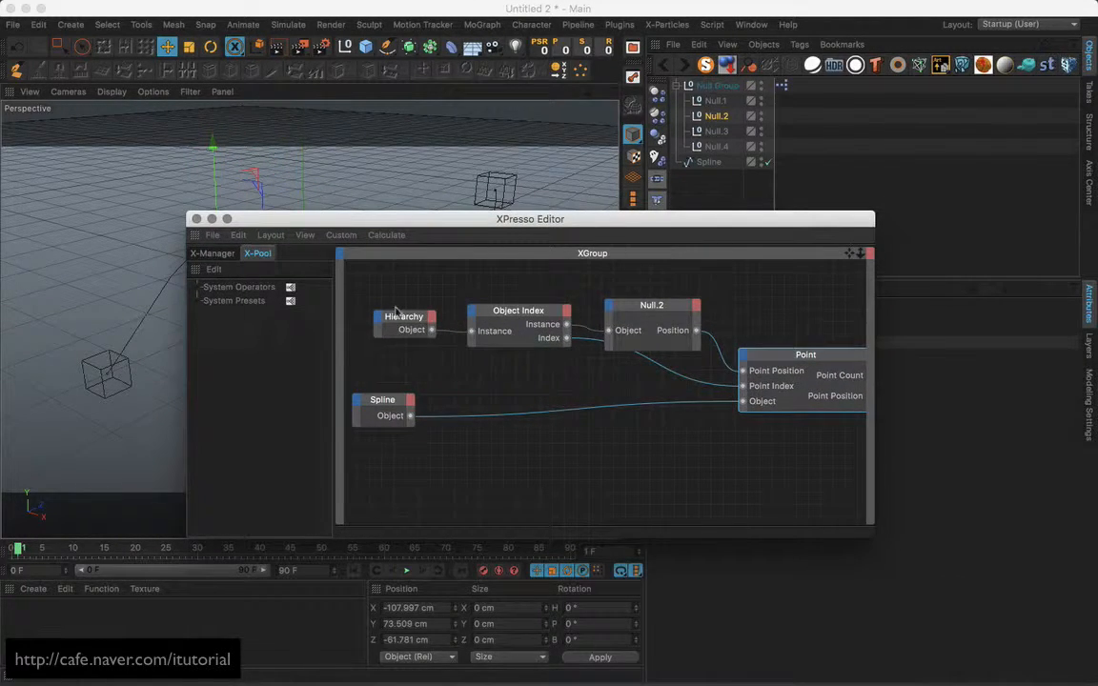
left_click(196, 218)
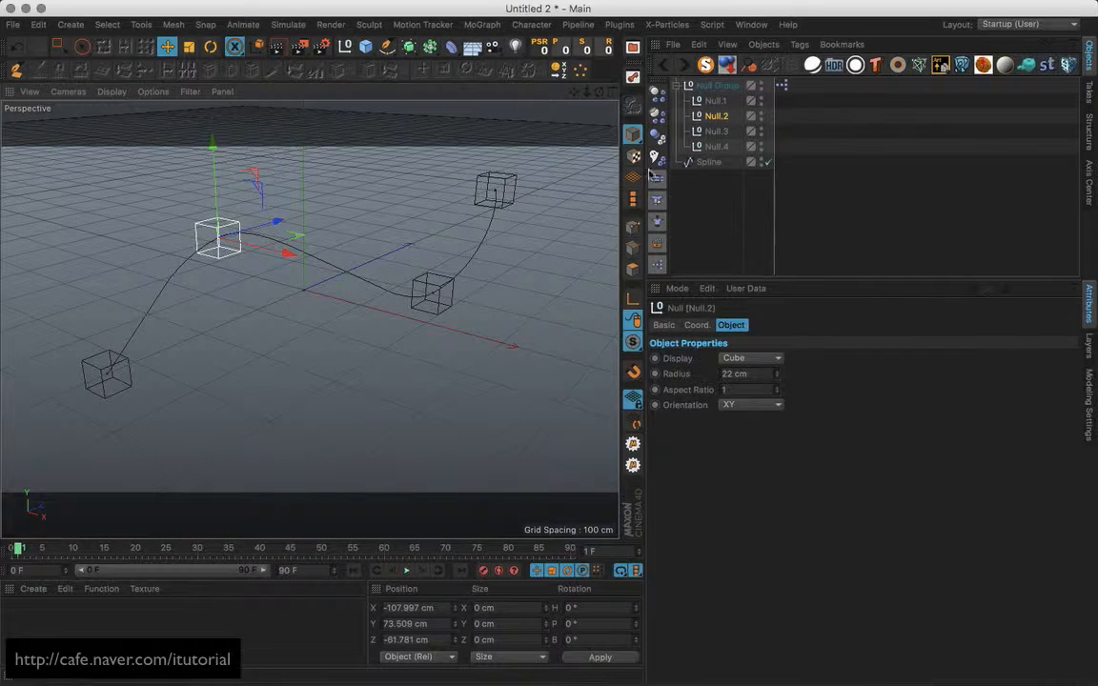
Add a Sweep and a Rectangle, nesting Rectangle then Spline under the Sweep.
left_click_drag(409, 48, 456, 94)
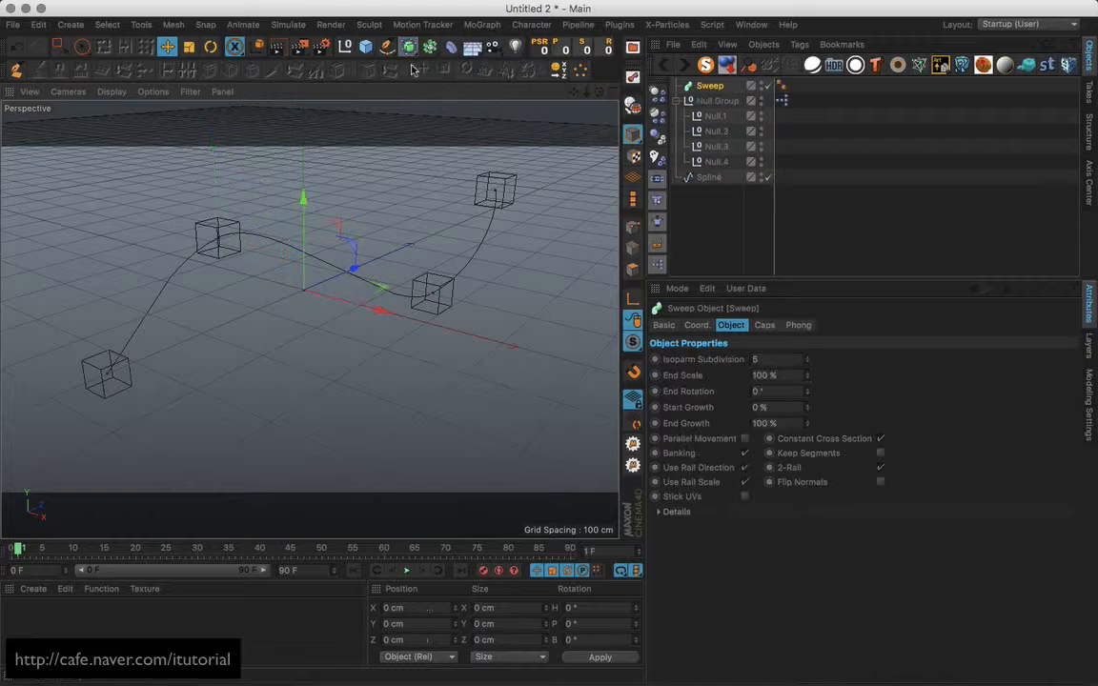
left_click_drag(387, 48, 496, 162)
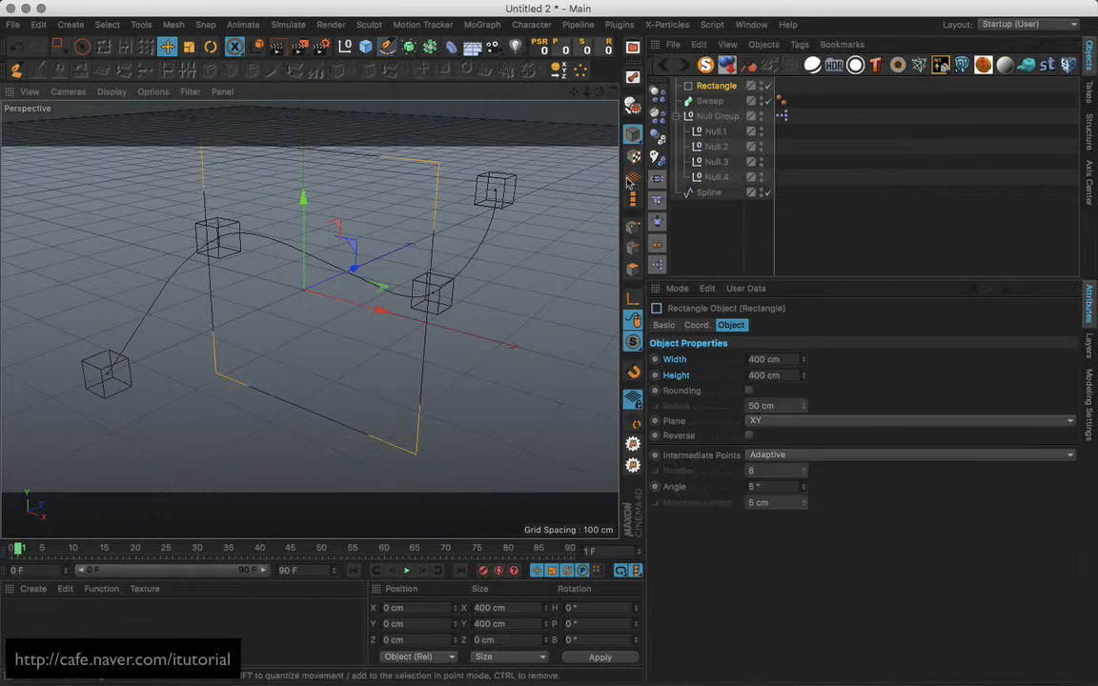
left_click_drag(720, 90, 725, 227)
left_click_drag(710, 163, 733, 196)
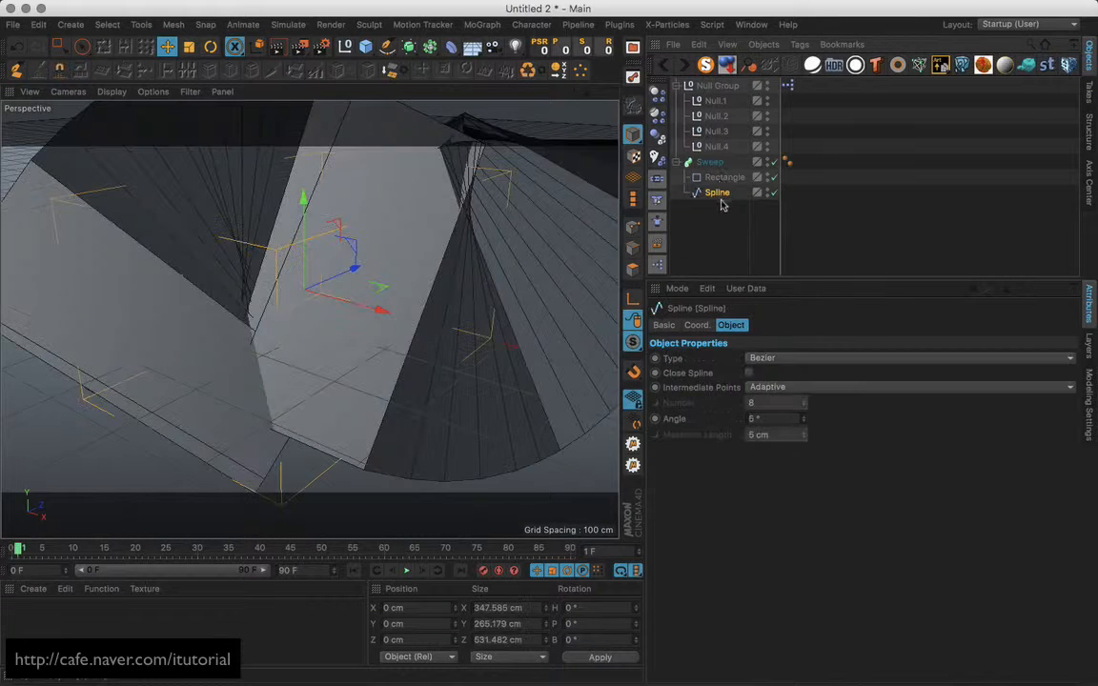
Scale the Rectangle profile down so the sweep becomes a thin tube.
left_click(724, 178)
left_click(189, 46)
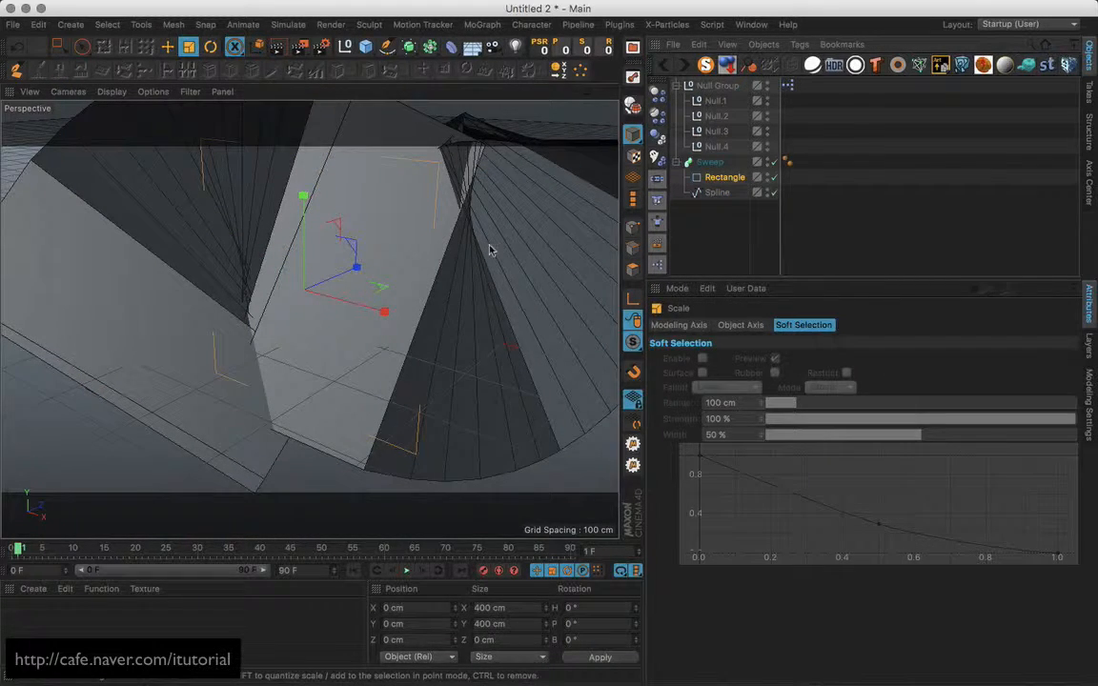
left_click_drag(509, 222, 453, 319)
left_click(718, 194)
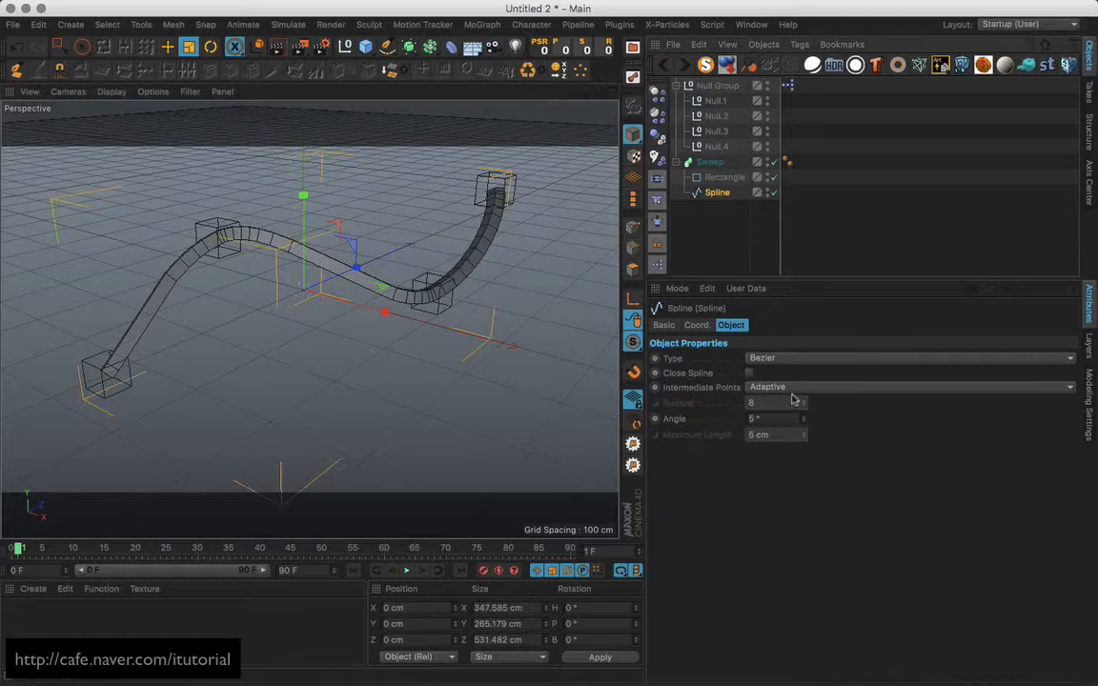
Set the Spline's intermediate points to Uniform with Number 24.
left_click(812, 388)
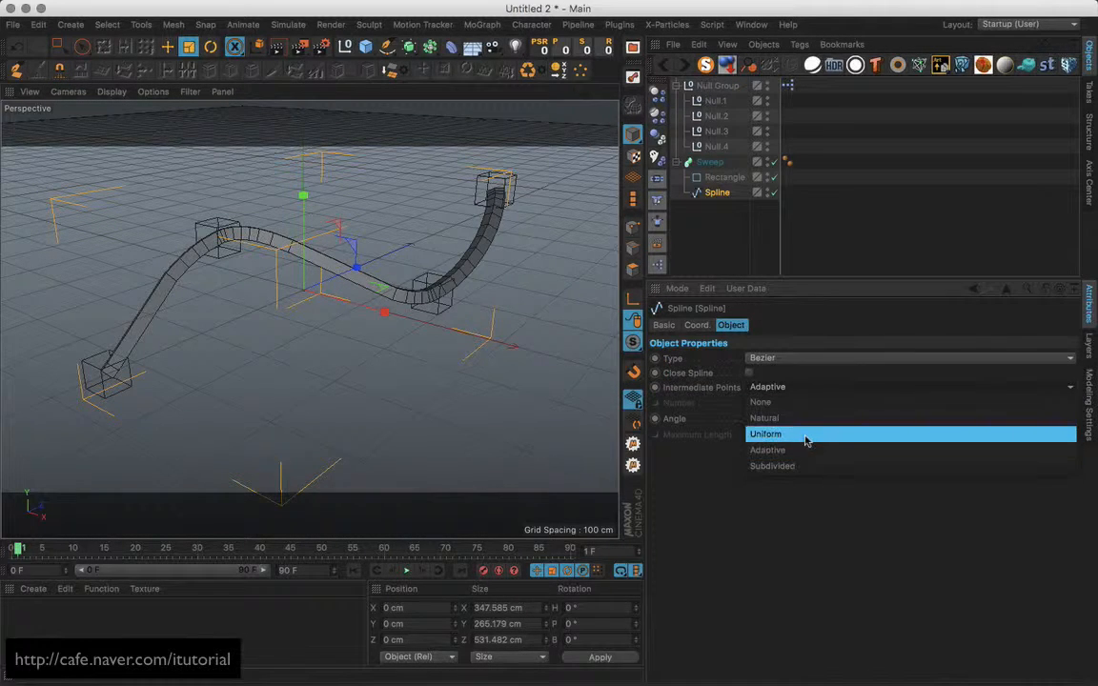
left_click(809, 436)
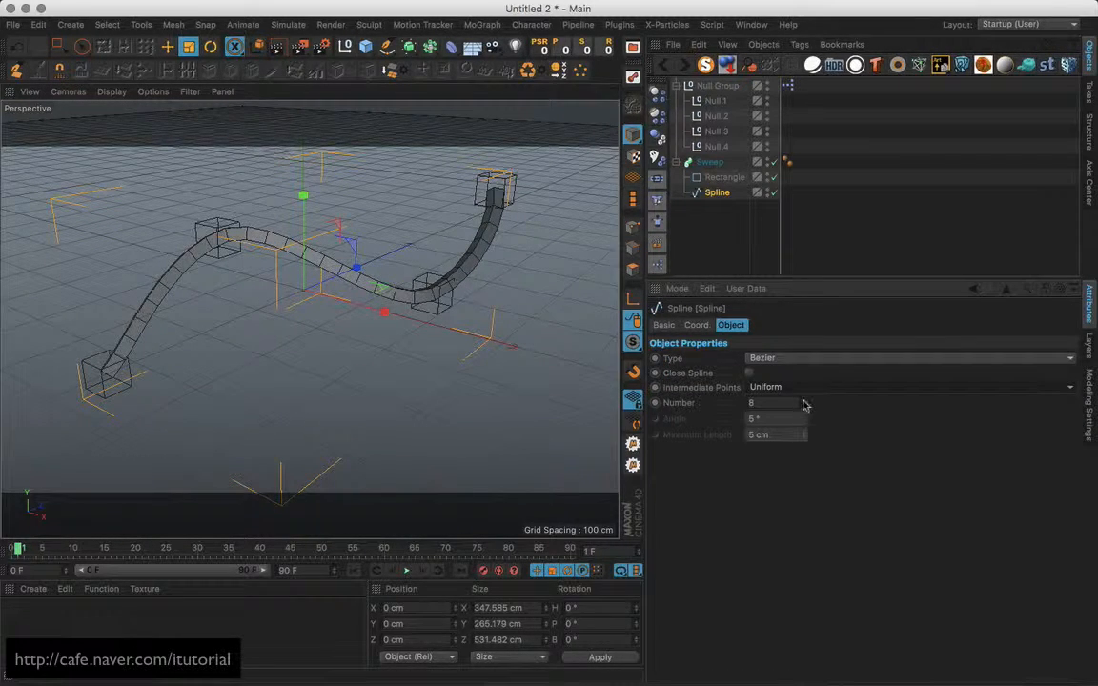
left_click_drag(804, 406, 803, 377)
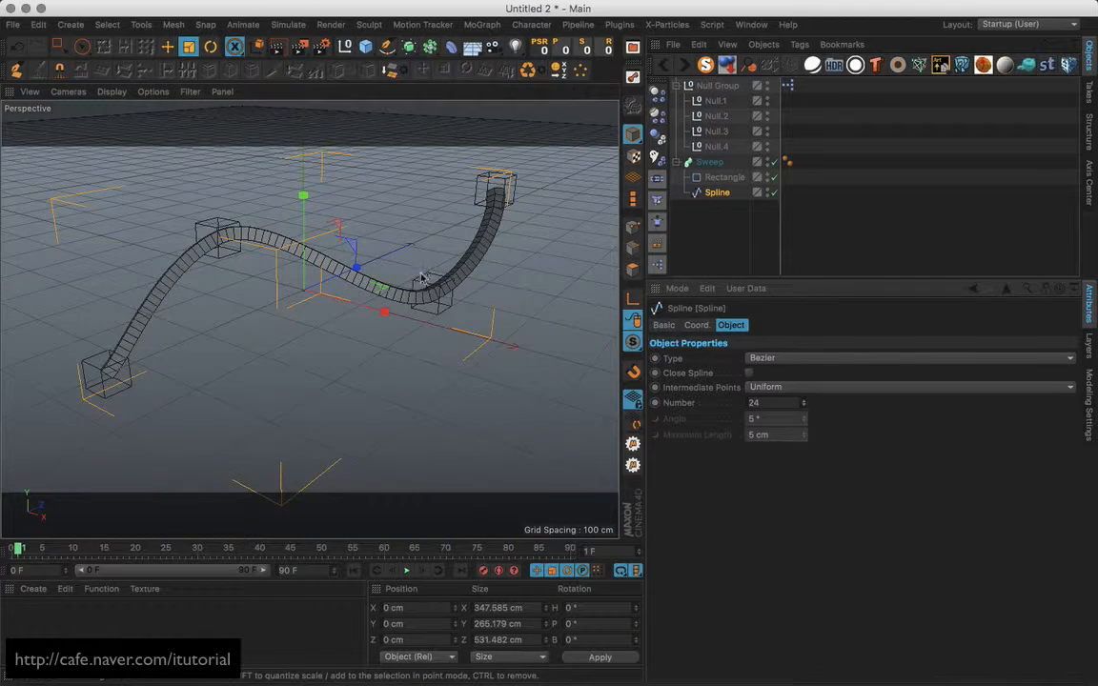
left_click_drag(422, 277, 456, 282, "alt")
middle_click_drag(455, 282, 469, 275, "alt")
Move the Null.4, Null.3 and Null.2 handles so the swept tube bends to follow.
left_click(451, 189)
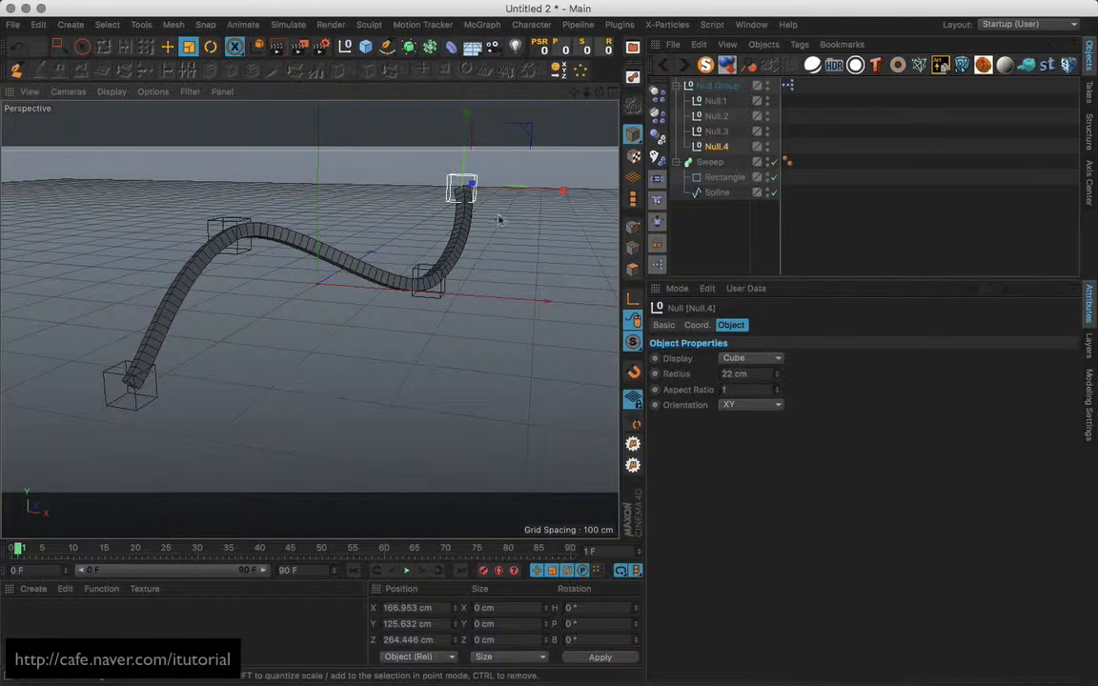
key("e")
left_click_drag(498, 220, 467, 250)
left_click(438, 296)
left_click_drag(456, 343, 429, 360)
left_click(212, 217)
left_click_drag(275, 297, 309, 323)
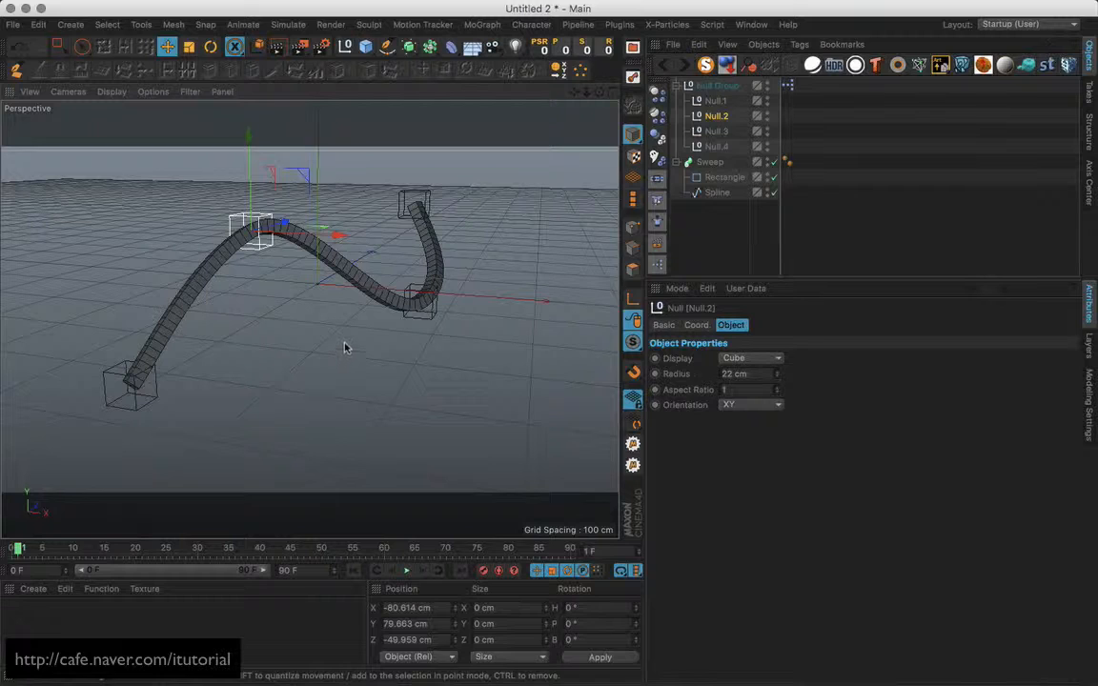
mouse_move(374, 341)
left_mouse_down("alt")
mouse_move(338, 345)
mouse_move(377, 343)
left_mouse_up("alt")
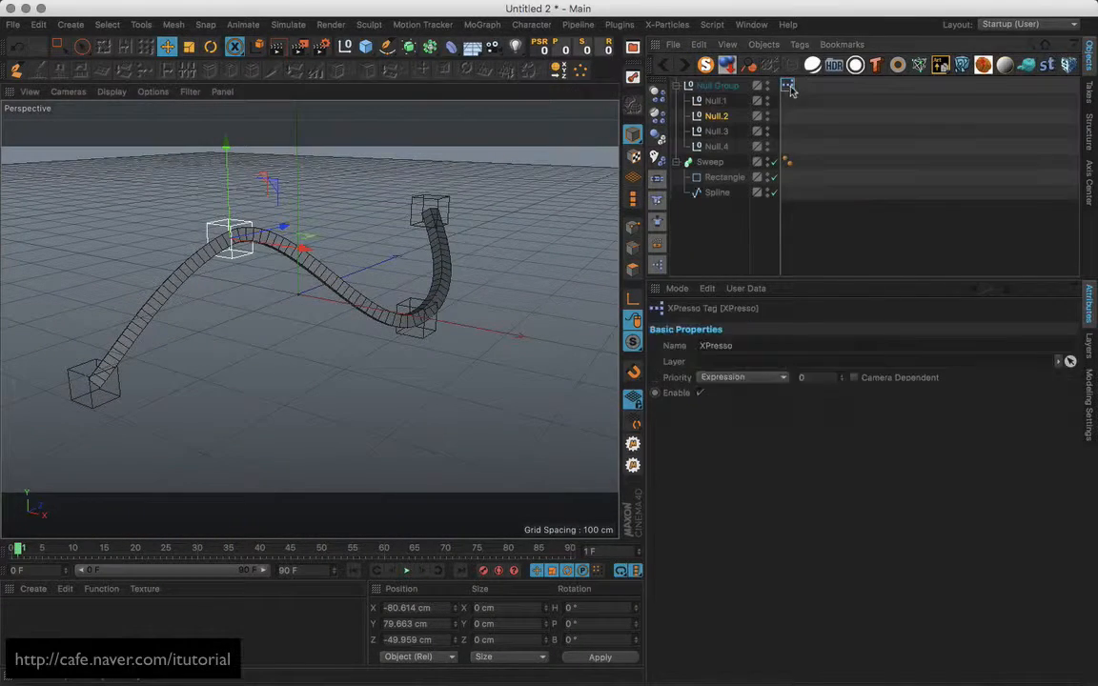
double_click(788, 85)
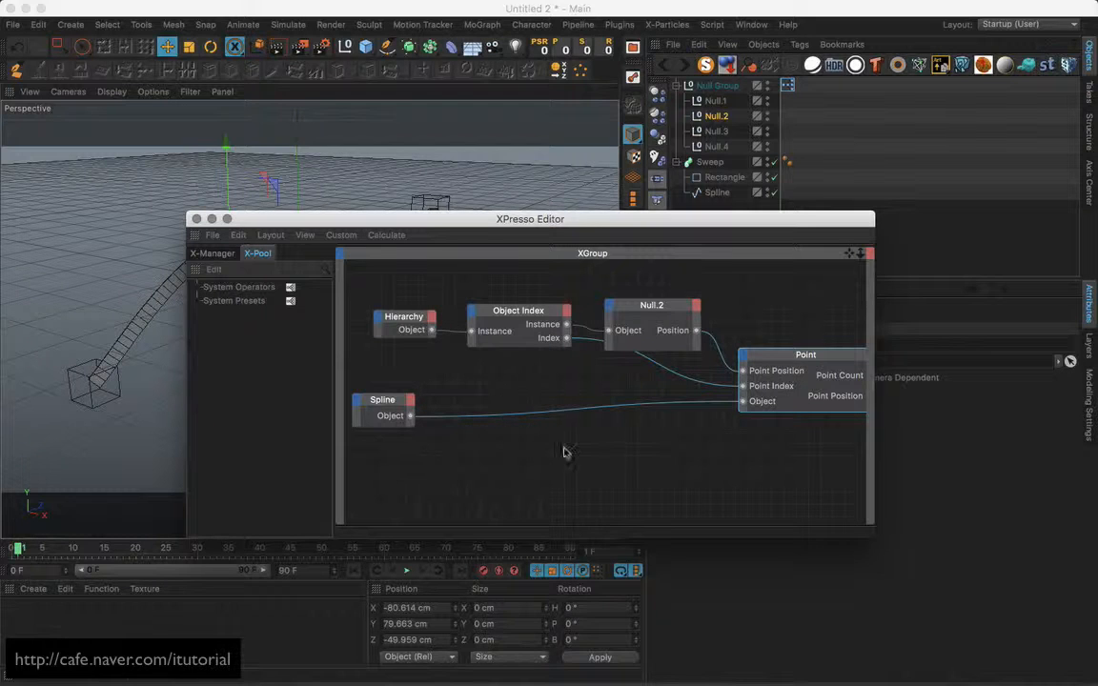
left_click_drag(440, 229, 465, 231)
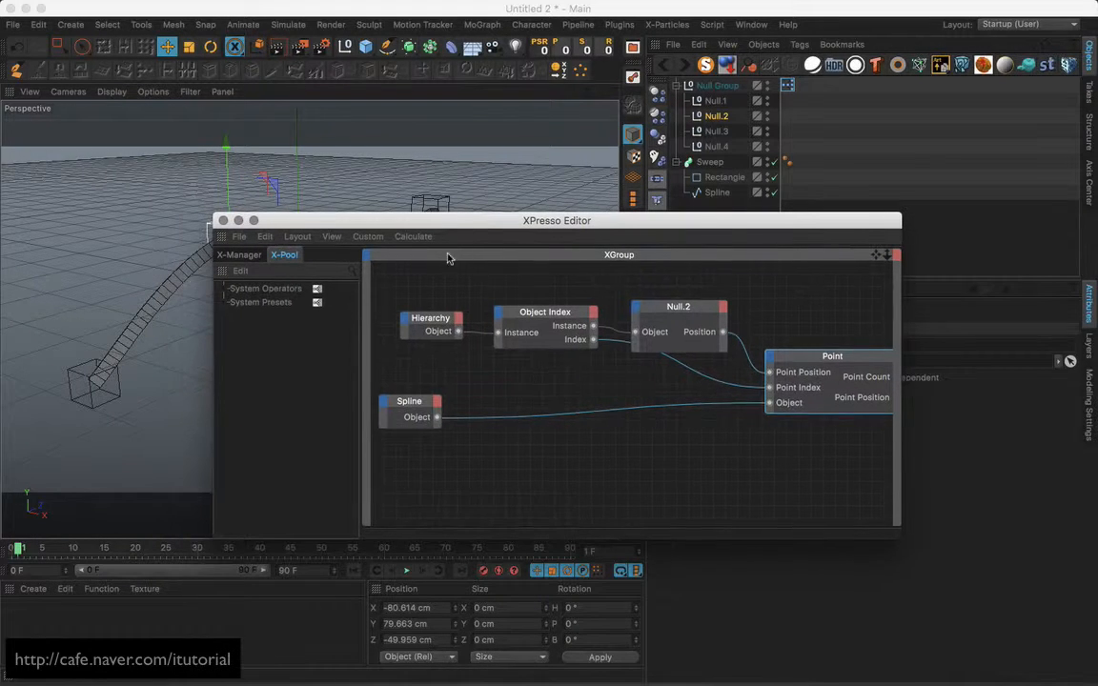
left_click(222, 220)
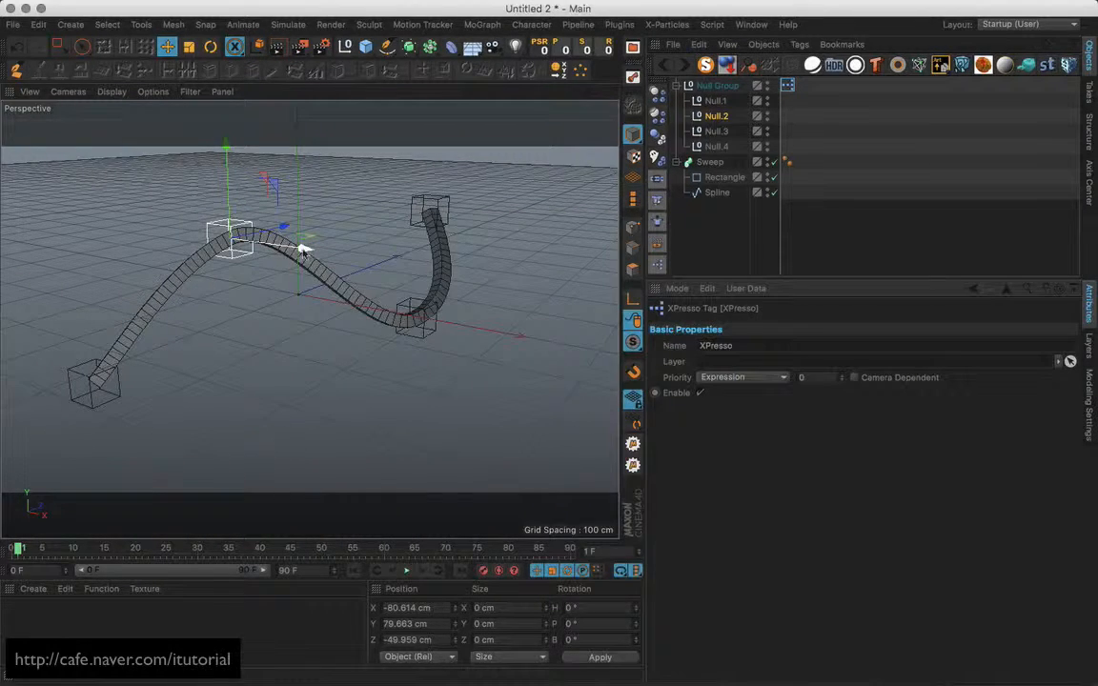
left_click_drag(369, 246, 400, 278, "alt")
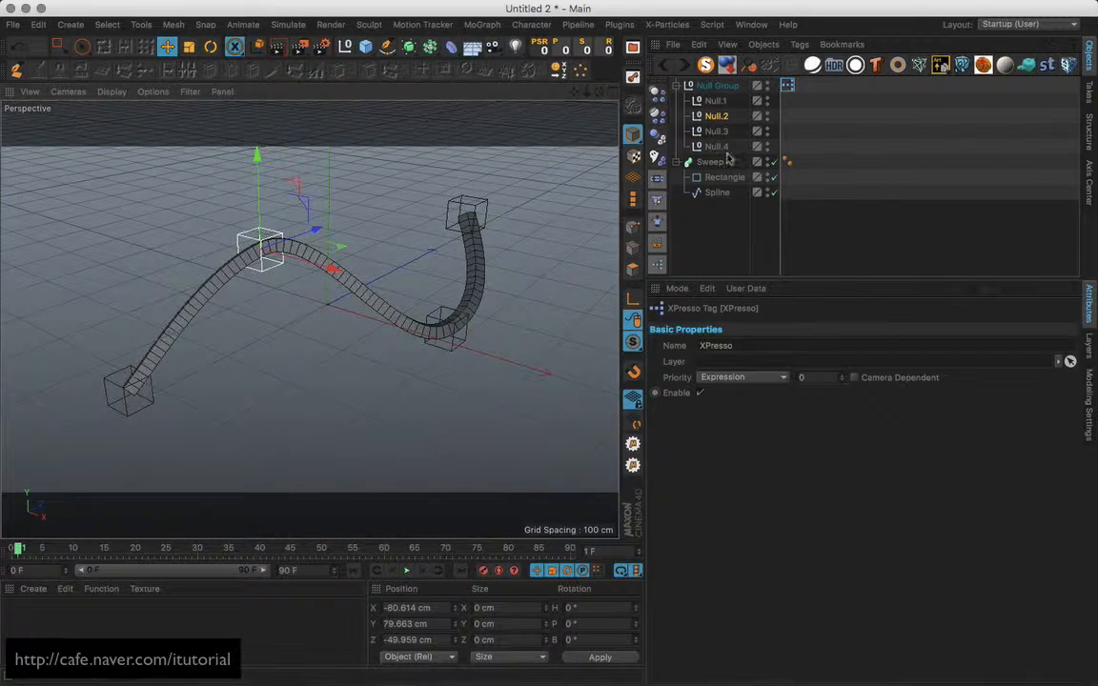
double_click(786, 86)
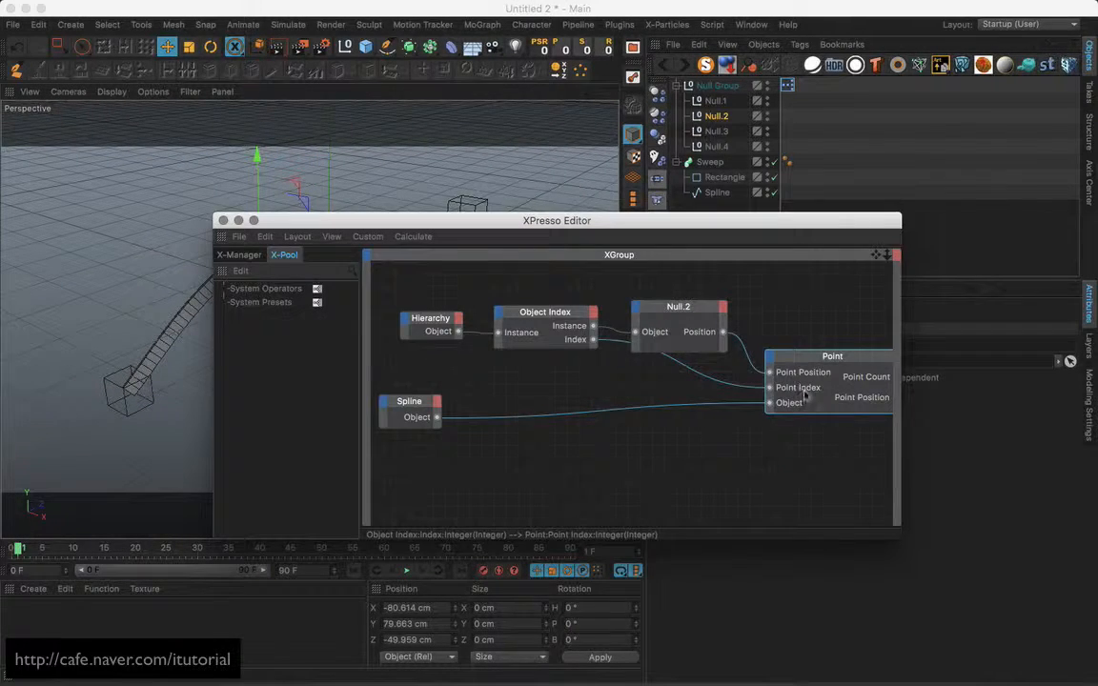
left_click(223, 220)
left_click(210, 46)
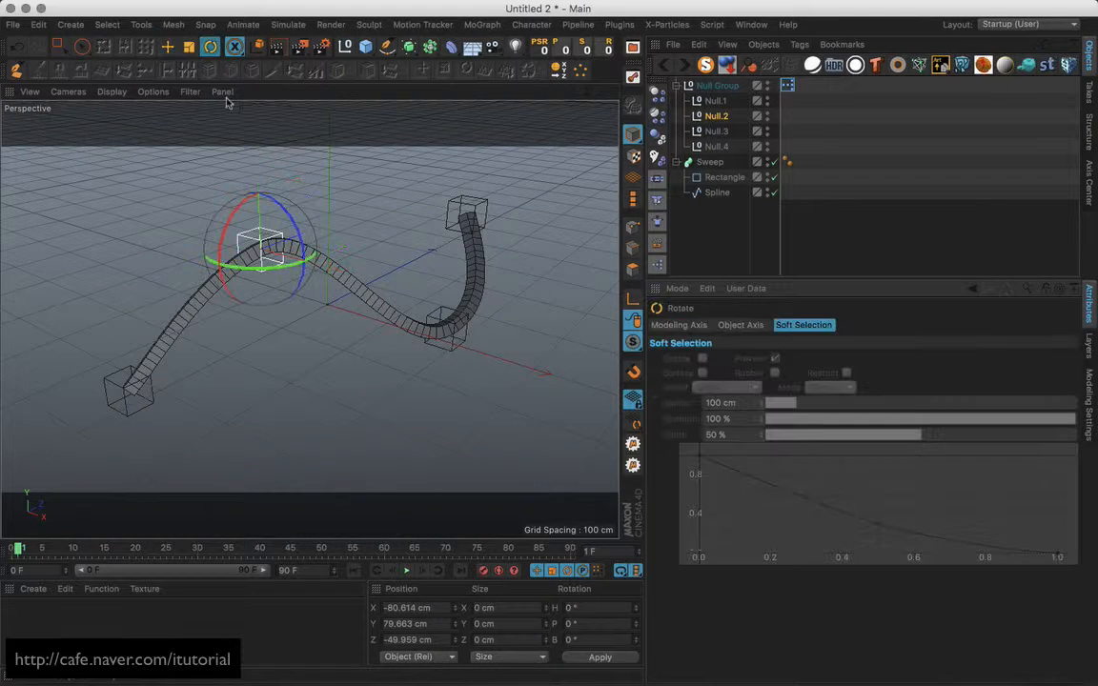
left_click_drag(284, 278, 268, 284)
key("super+z")
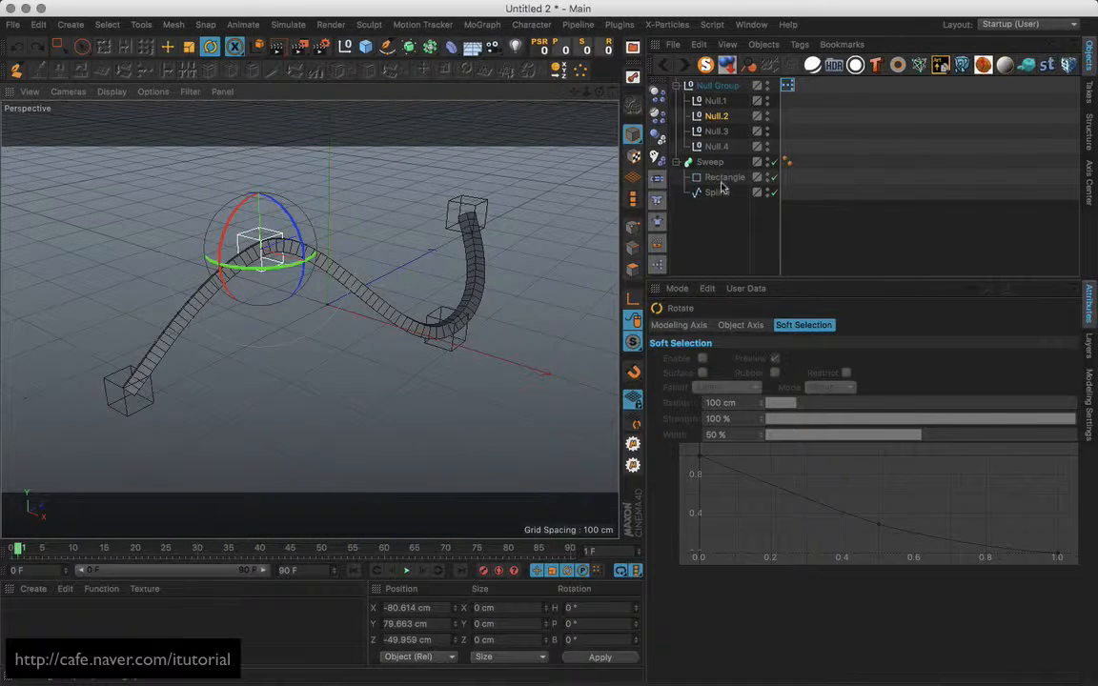
left_click(717, 193)
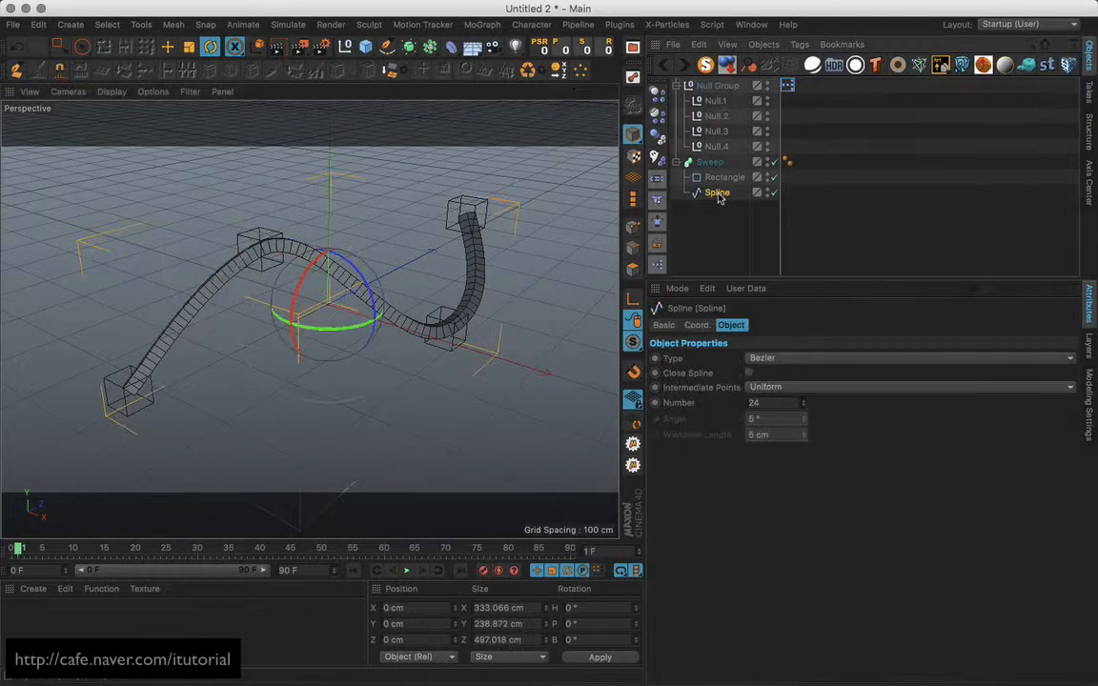
With the Sweep hidden, try rotating a spline point's tangent, then undo and re-enable the Sweep.
left_click(773, 163)
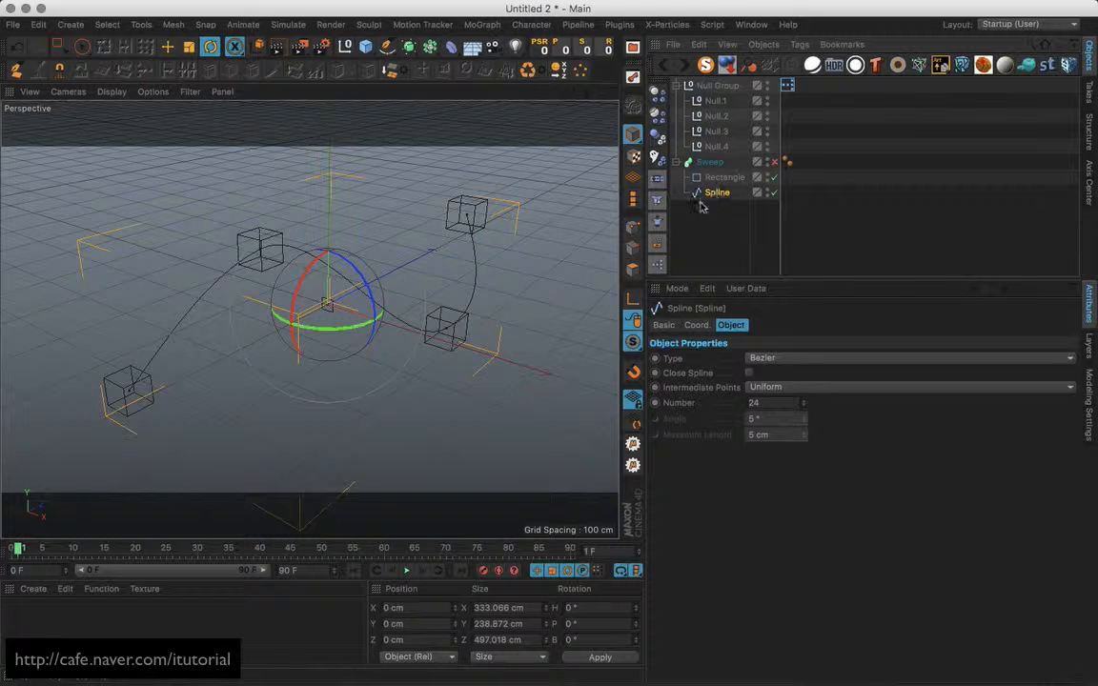
left_click(633, 225)
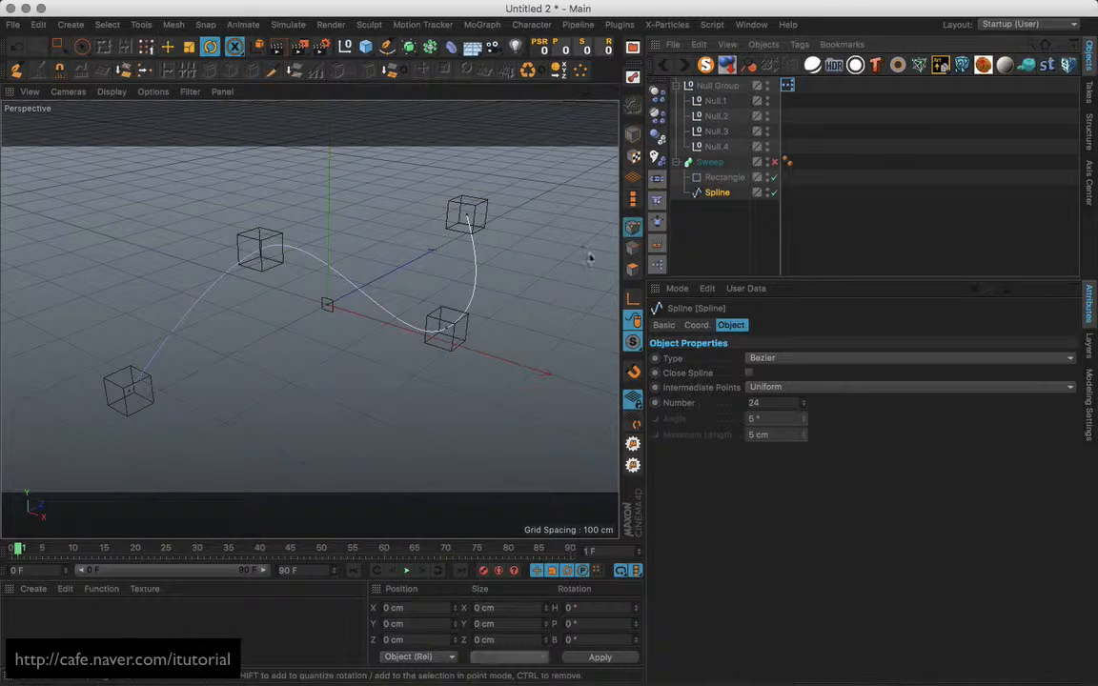
left_click(446, 323)
left_click_drag(453, 348, 492, 349)
key("super+z")
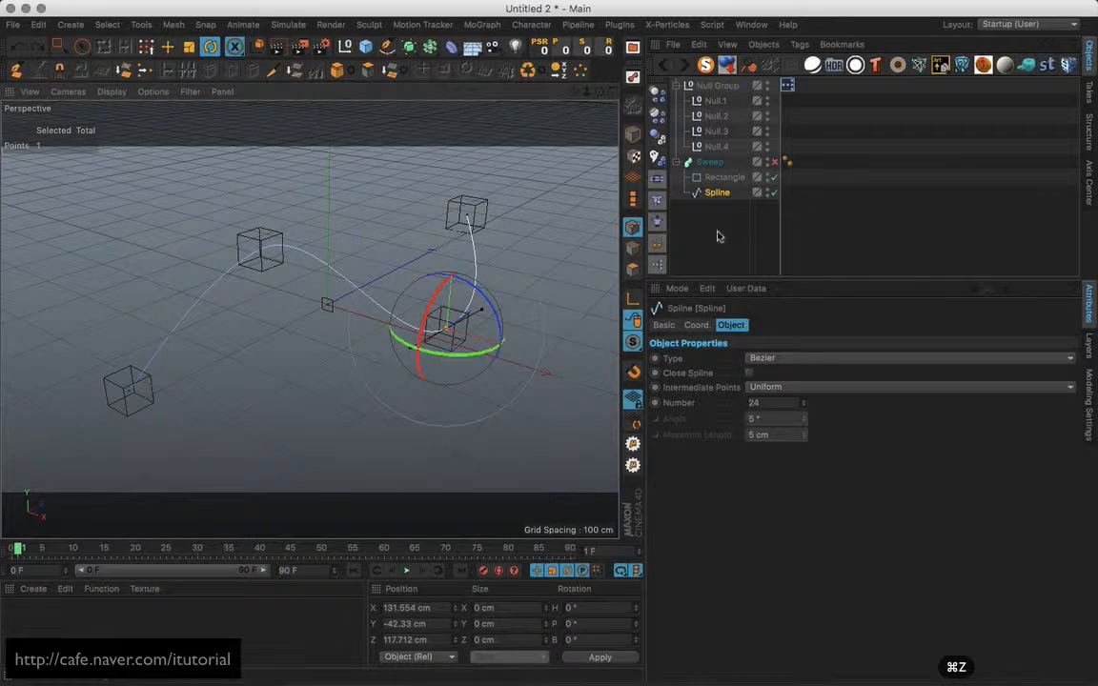
left_click(773, 162)
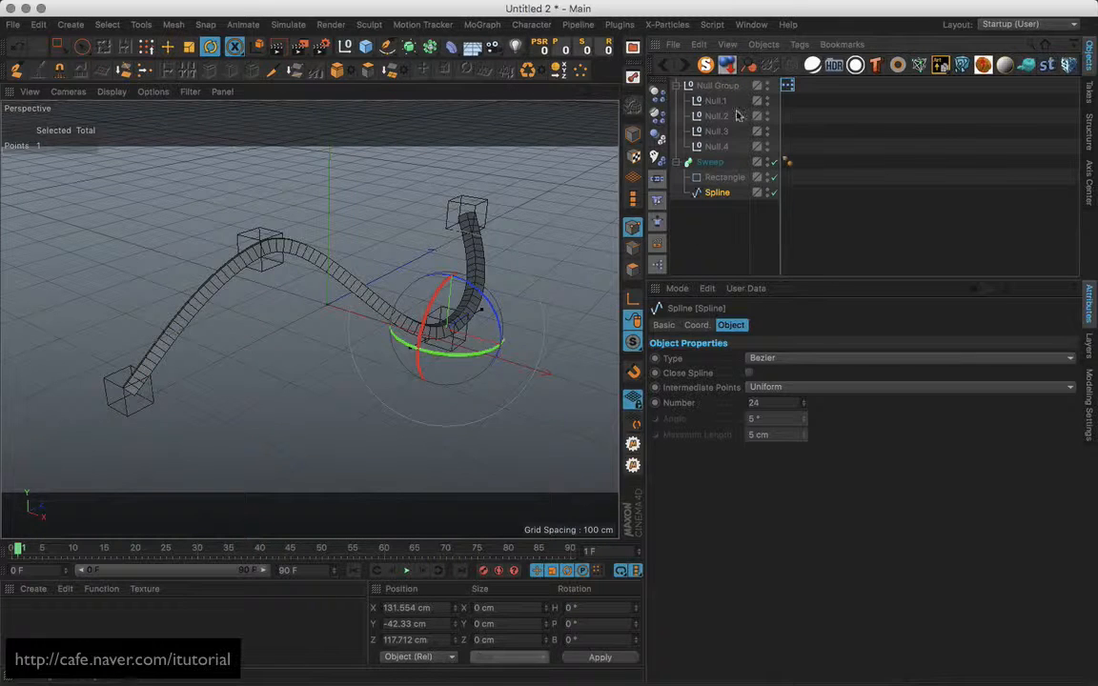
Return to object mode with the Move tool and drag Null.1 up and right.
left_click(167, 46)
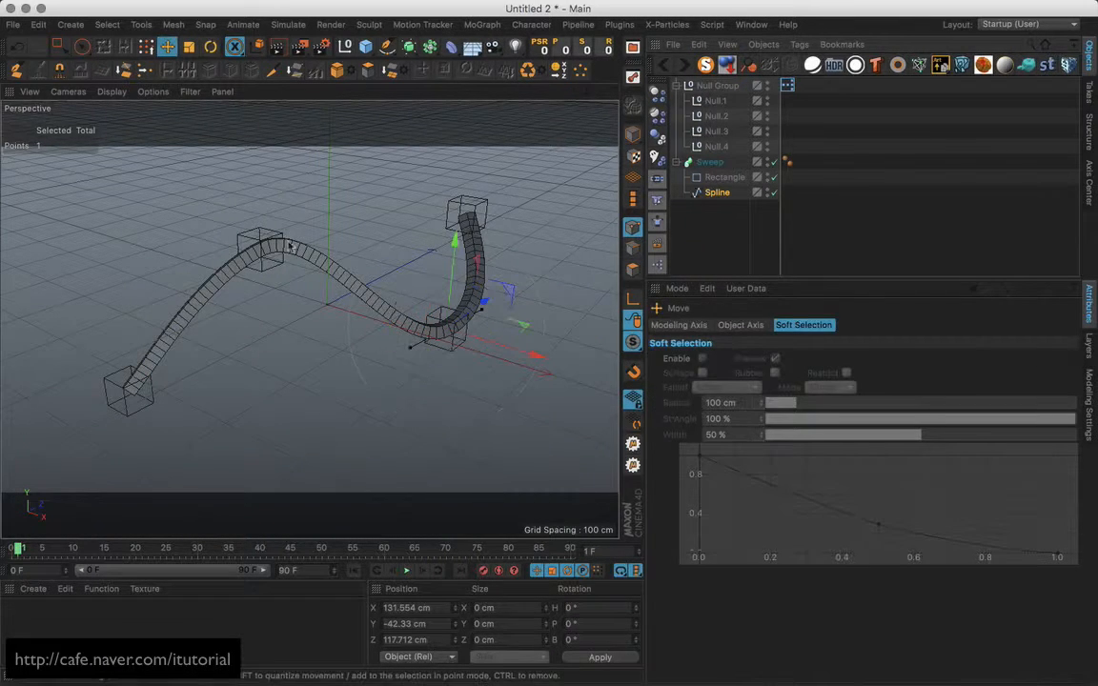
left_click(334, 294)
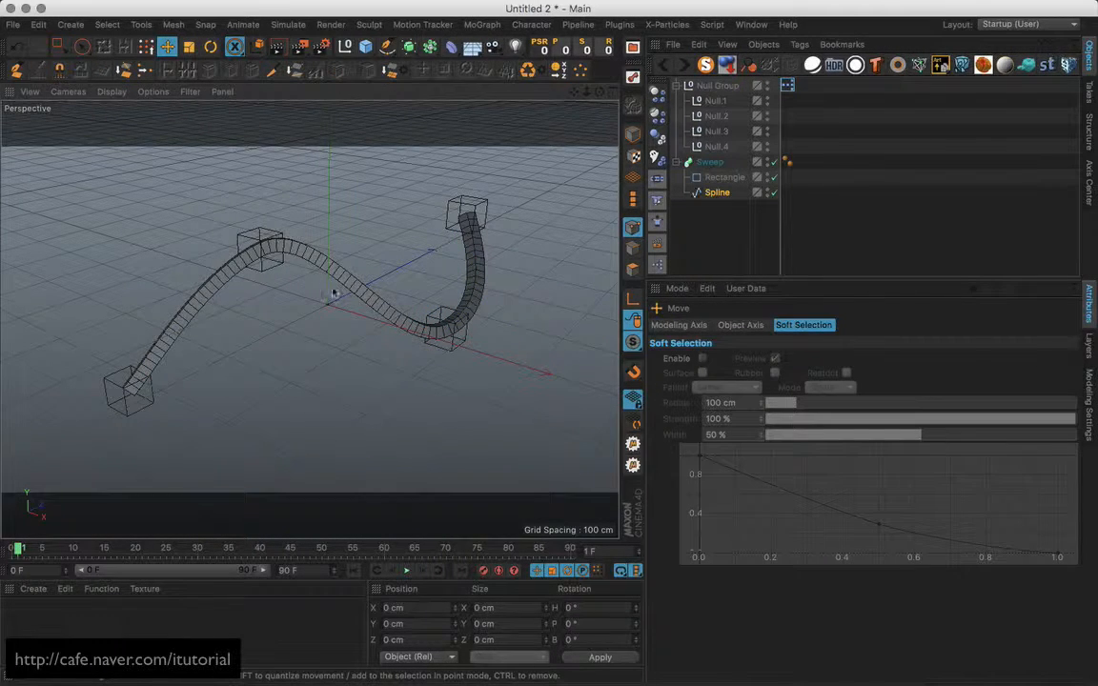
left_click(632, 137)
left_click(279, 240)
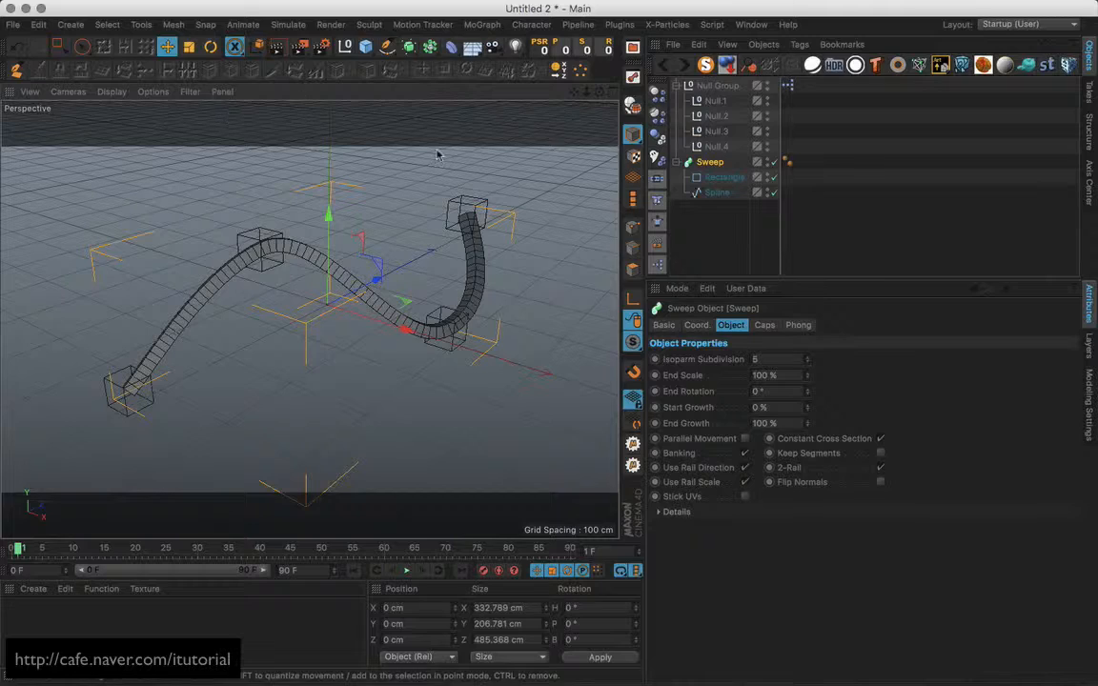
middle_click_drag(441, 226, 468, 208, "alt")
left_click(714, 102)
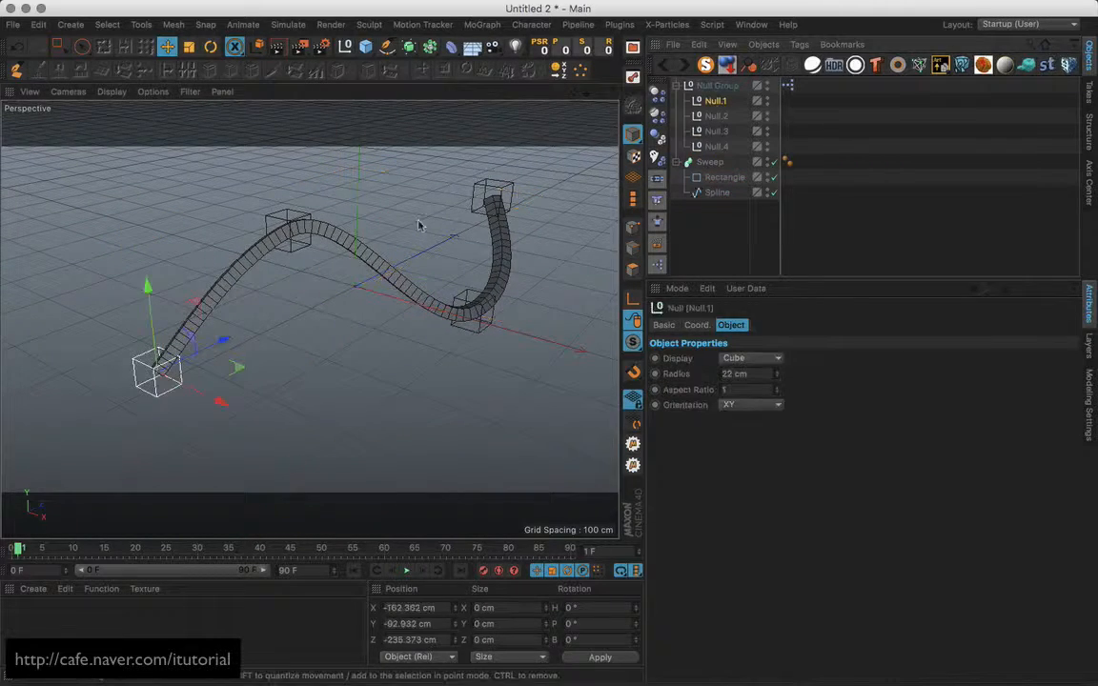
left_click_drag(202, 380, 260, 354)
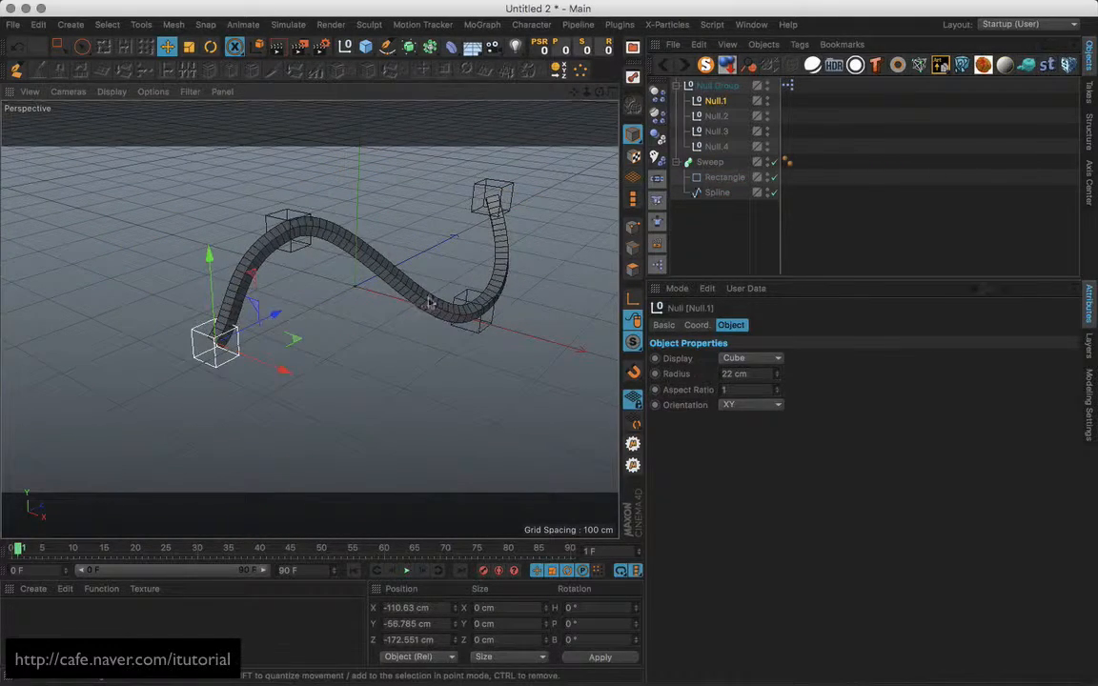
Look over the finished rig, then start a new empty document, Untitled 3.
middle_click_drag(431, 288, 408, 304, "alt")
left_click_drag(408, 304, 441, 344, "alt")
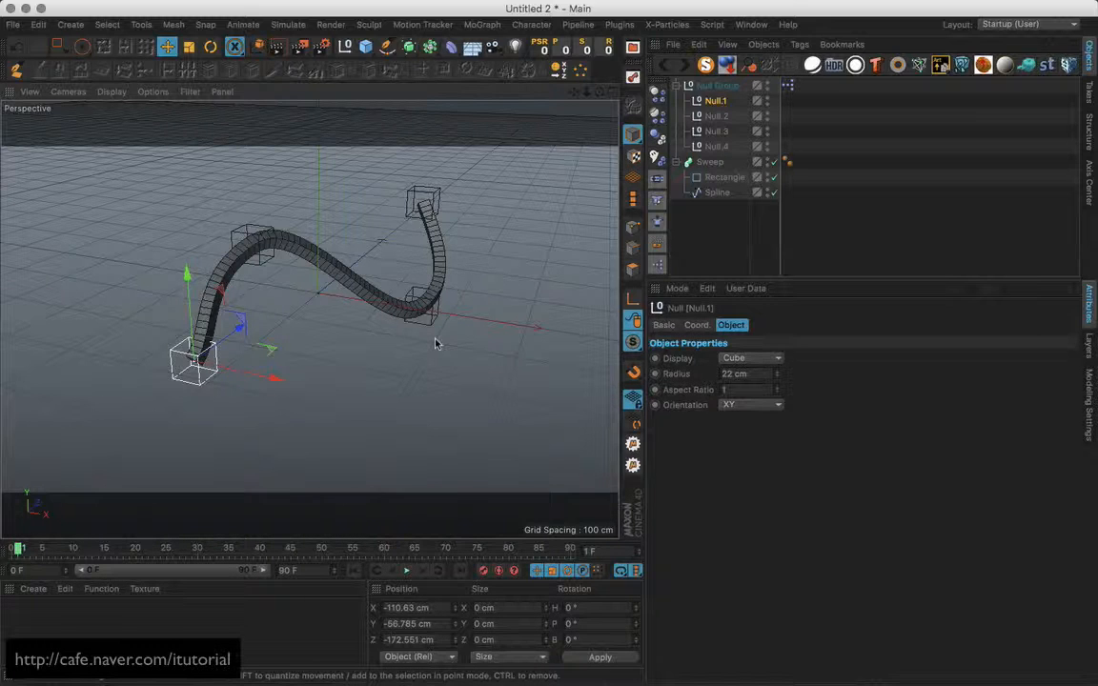
middle_click_drag(429, 294, 419, 300, "alt")
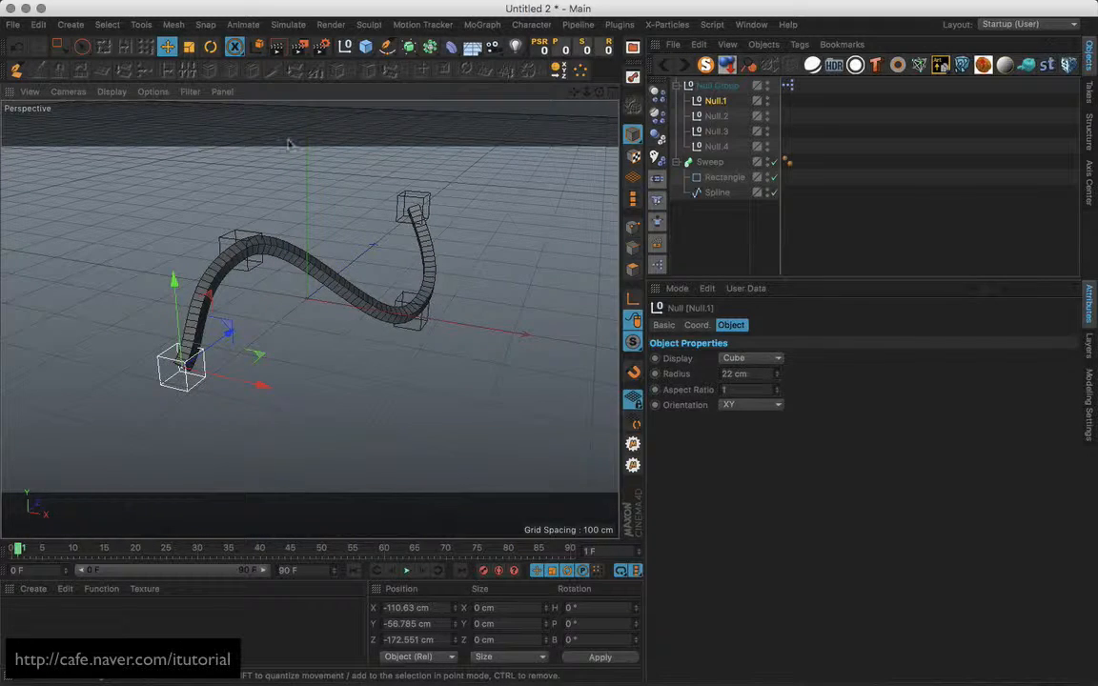
left_click(13, 24)
left_click(28, 47)
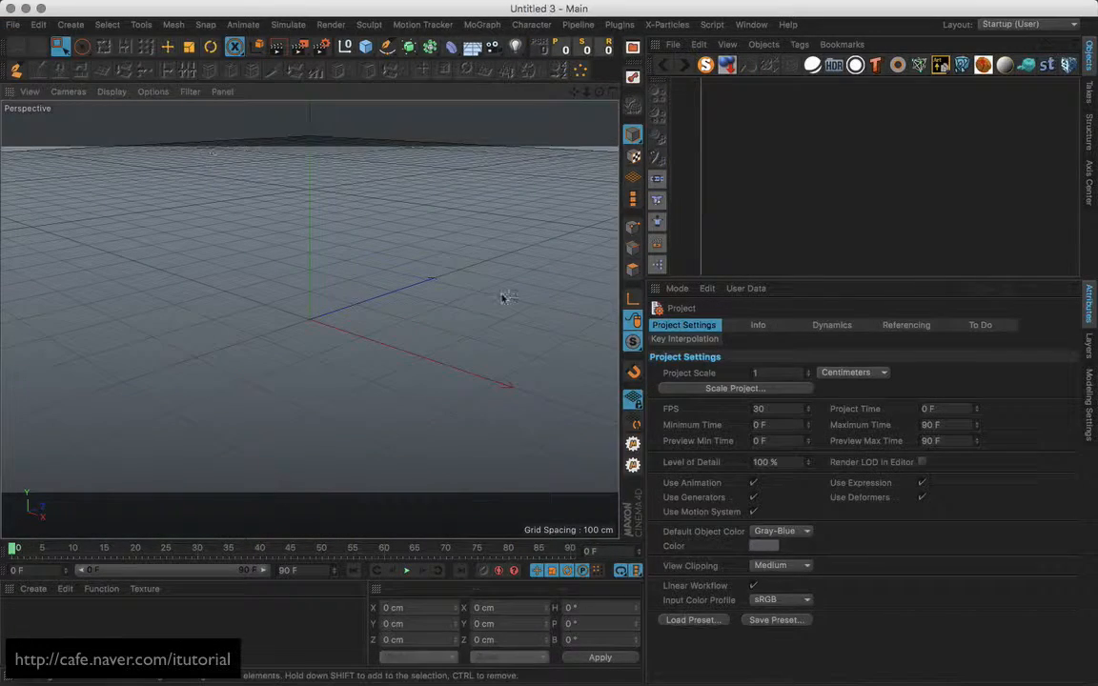
Draw a wavy four-point Bezier spline with the Pen tool, rising at the upper-right end.
left_click_drag(432, 294, 474, 312, "alt")
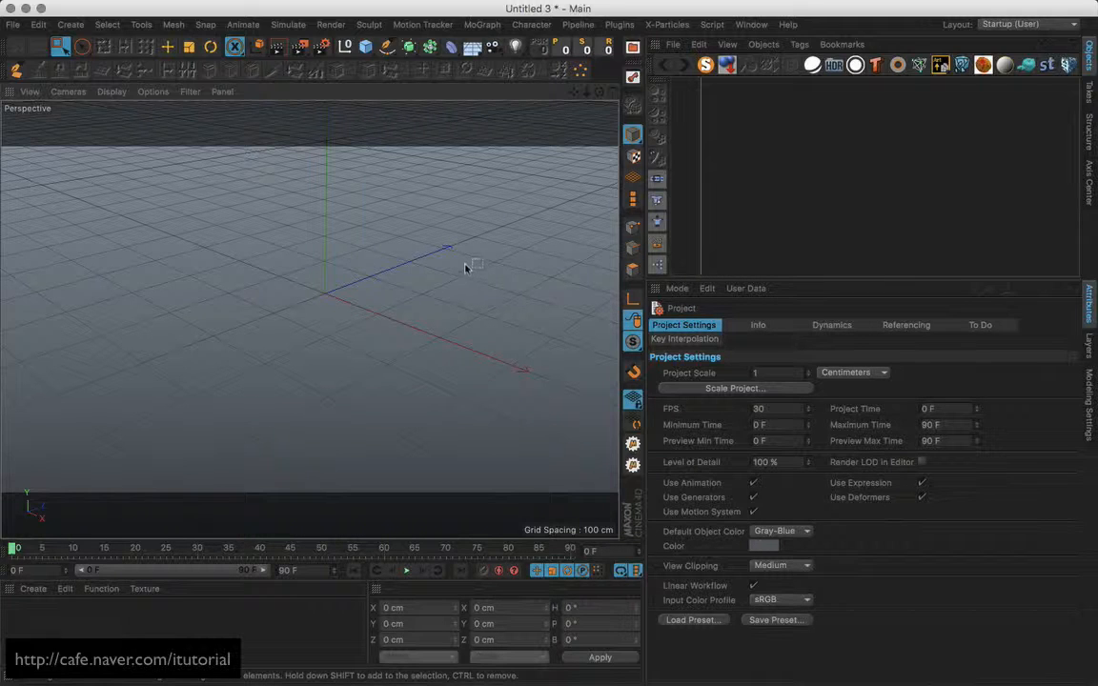
left_click(386, 45)
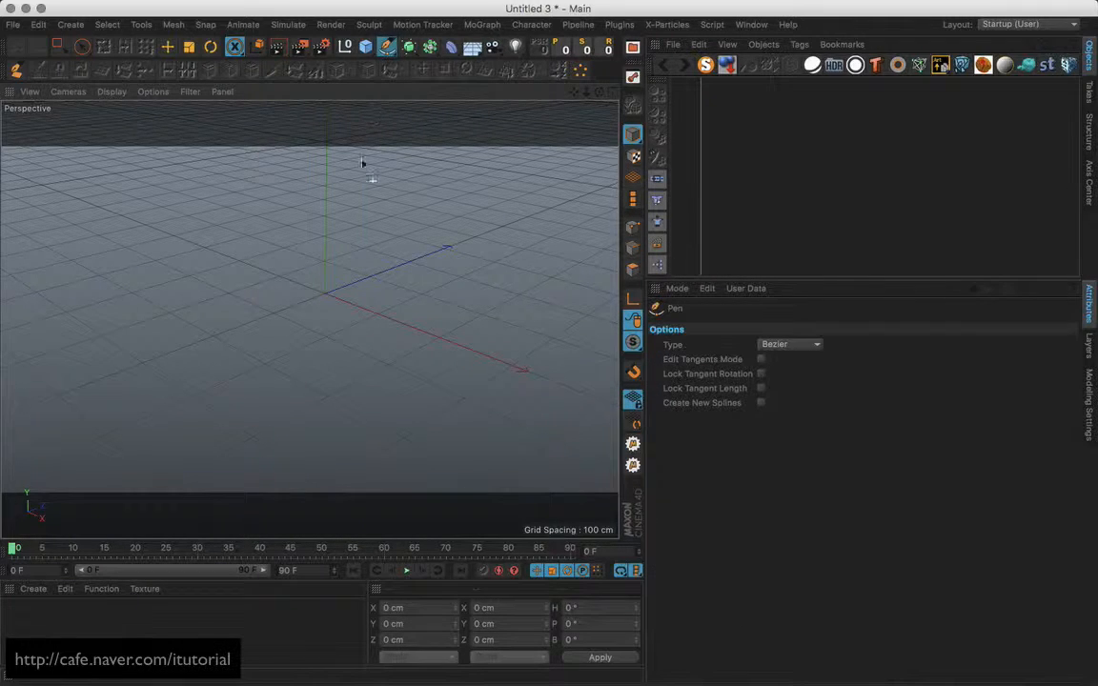
left_click(159, 363)
left_click_drag(282, 240, 318, 233)
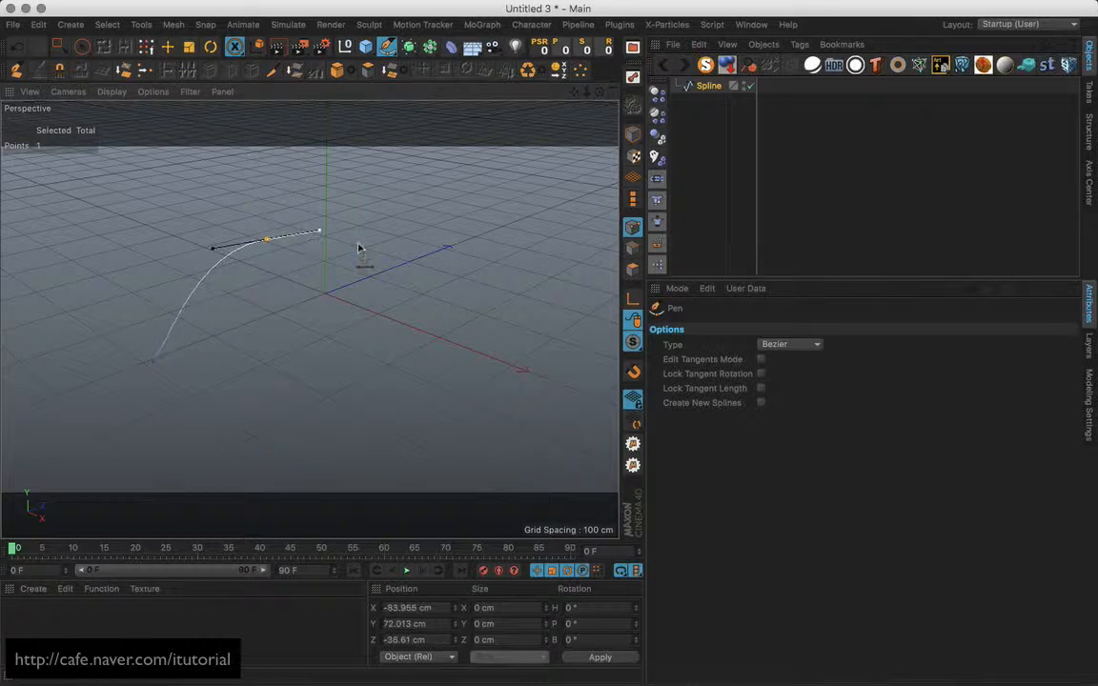
left_click_drag(470, 300, 531, 299)
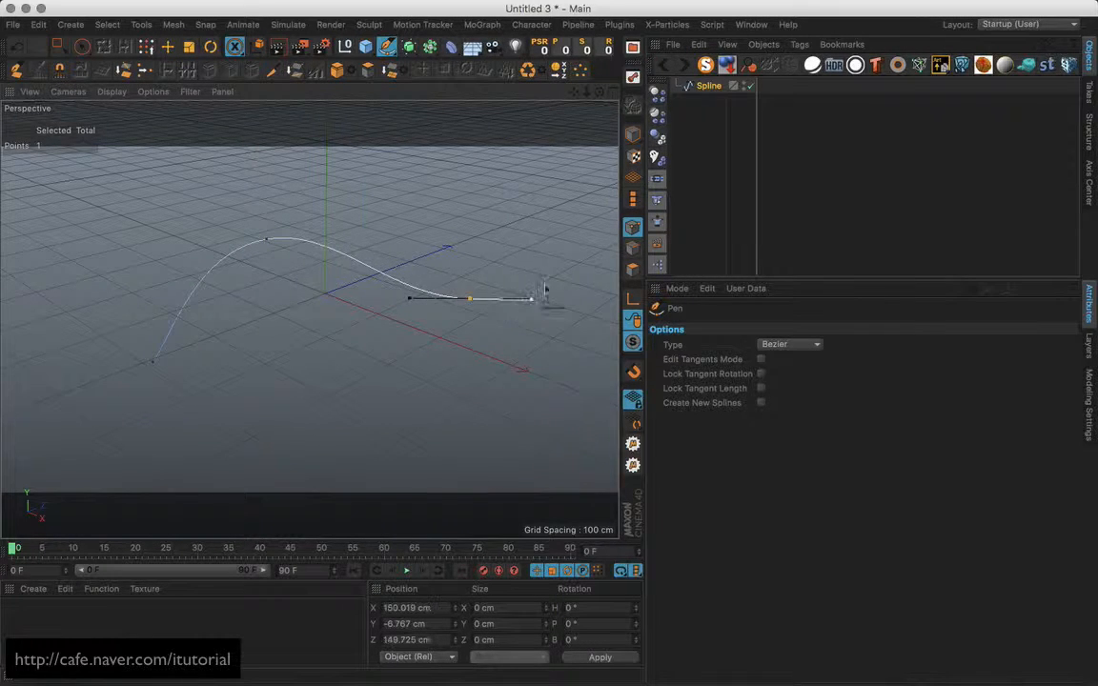
left_click(562, 160)
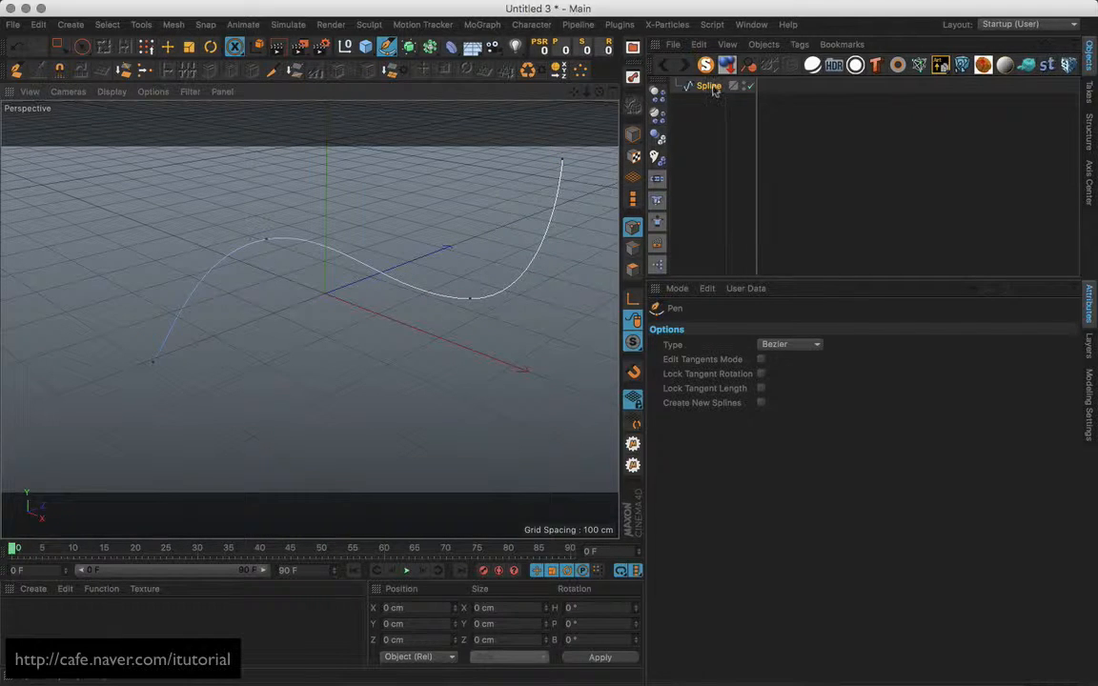
left_click(532, 24)
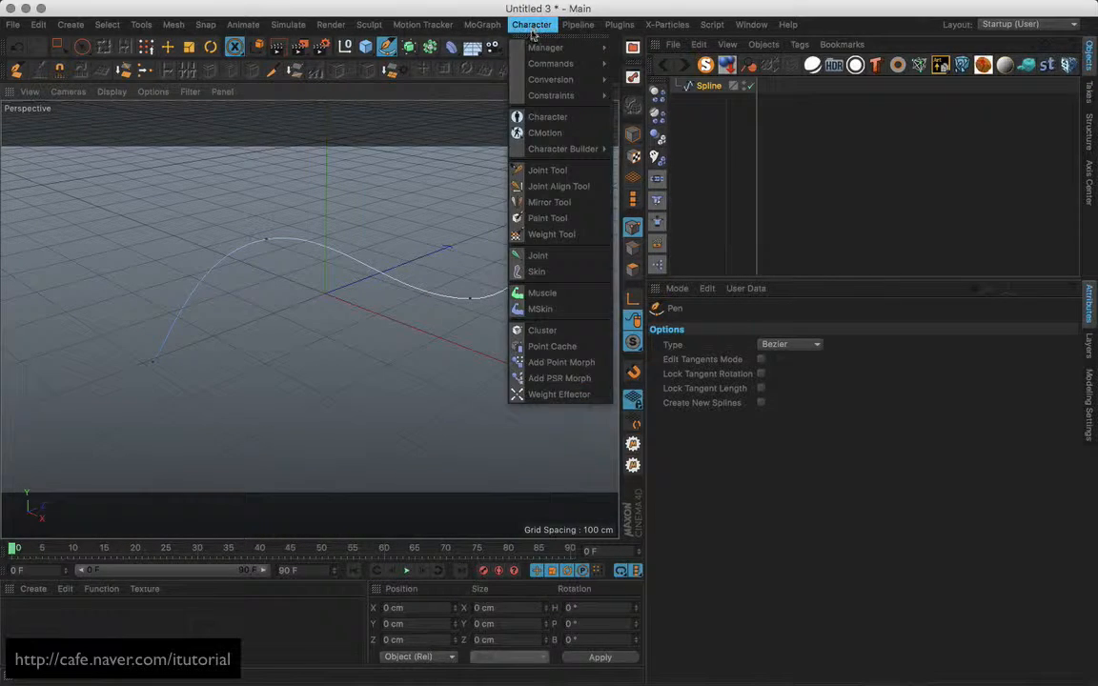
Convert the spline into a four-joint chain with Spline to Joints and select the root Joint.
mouse_move(548, 84)
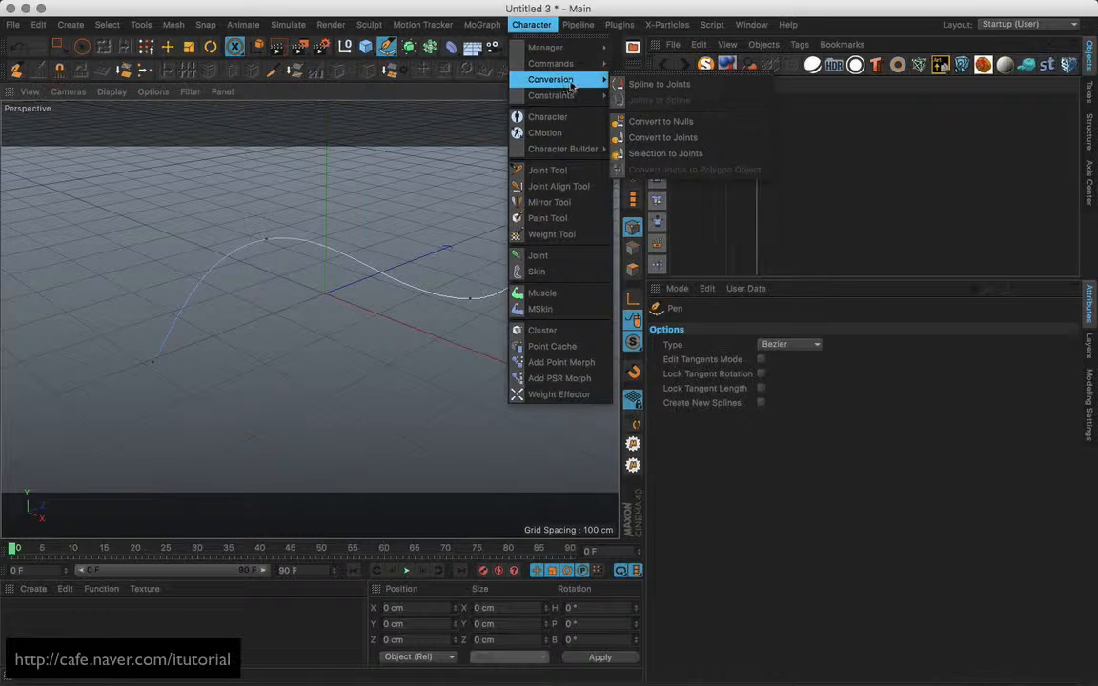
left_click(698, 91)
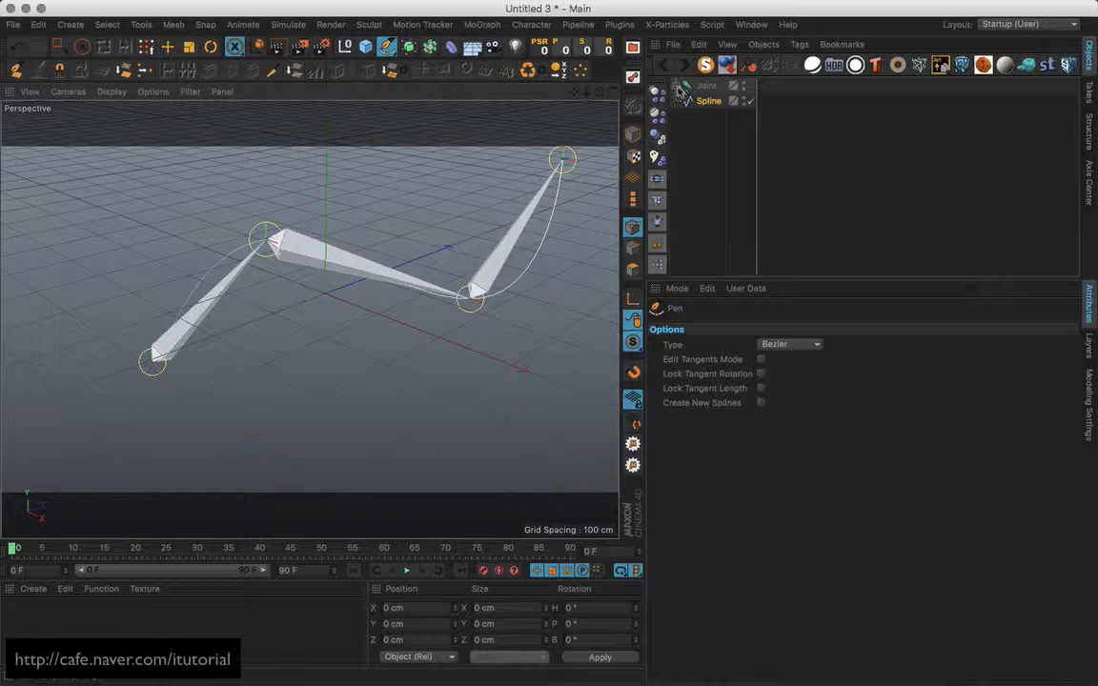
left_click(677, 86)
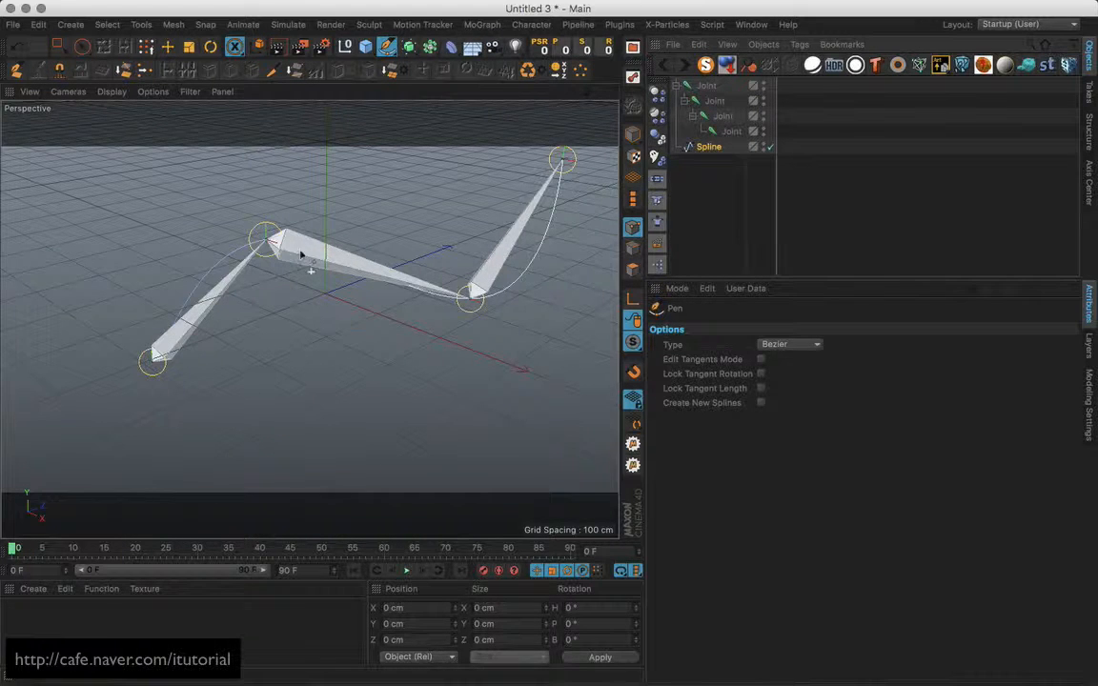
left_click(713, 87)
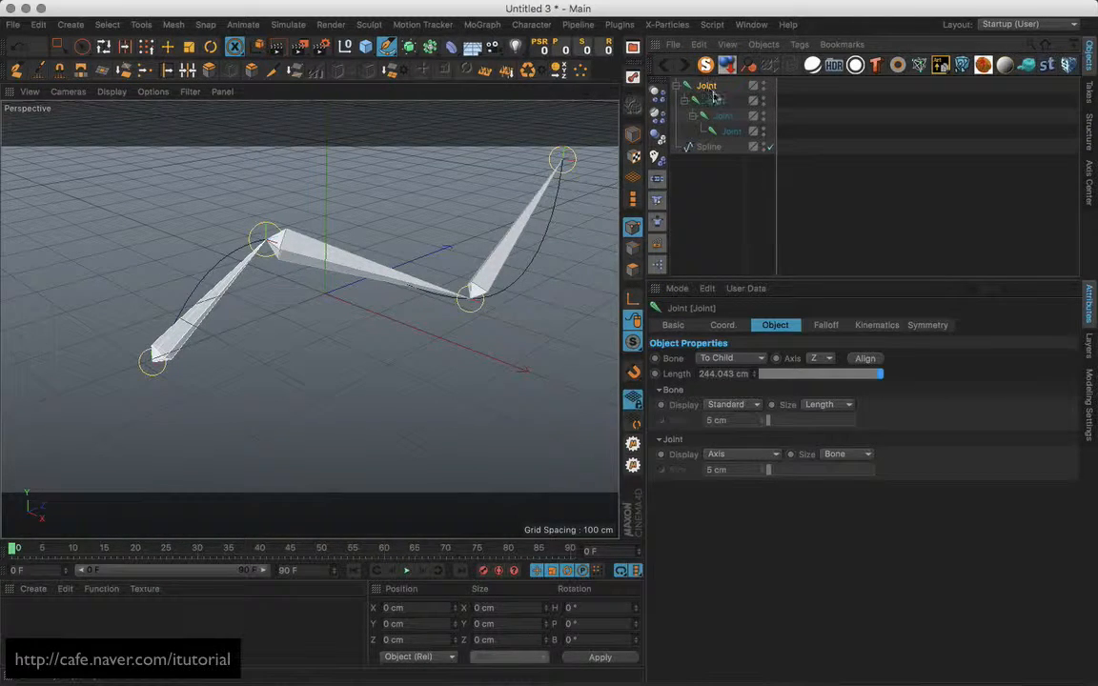
Add an IK-Spline tag to the root Joint, linking Spline as its path and the last Joint as End.
left_click(799, 44)
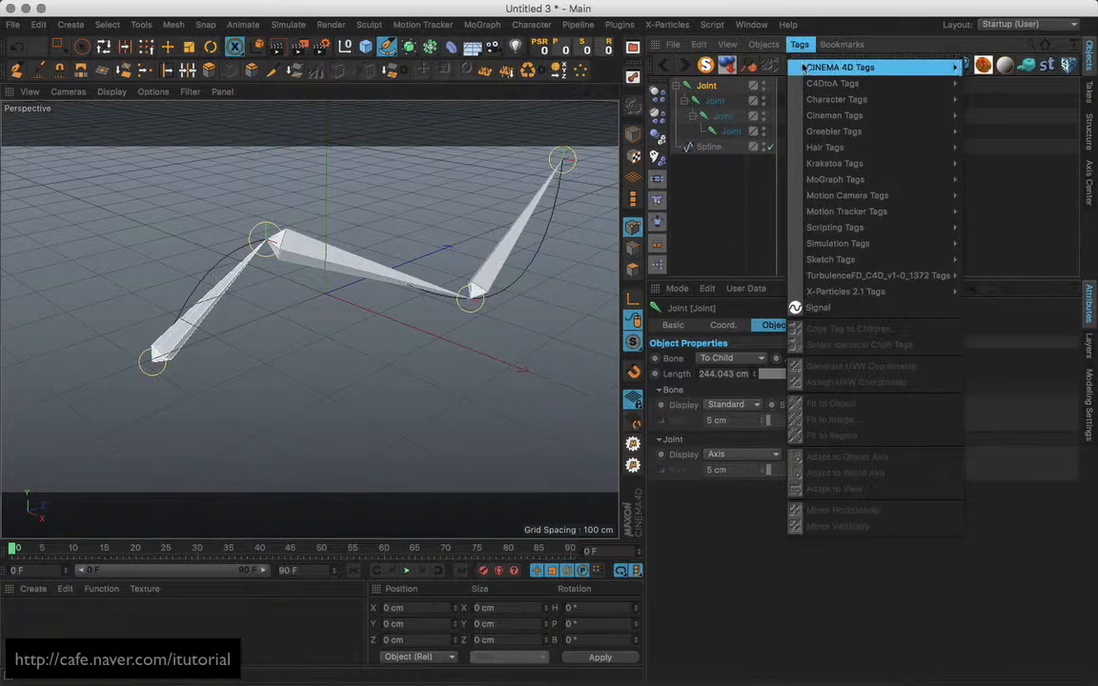
mouse_move(845, 102)
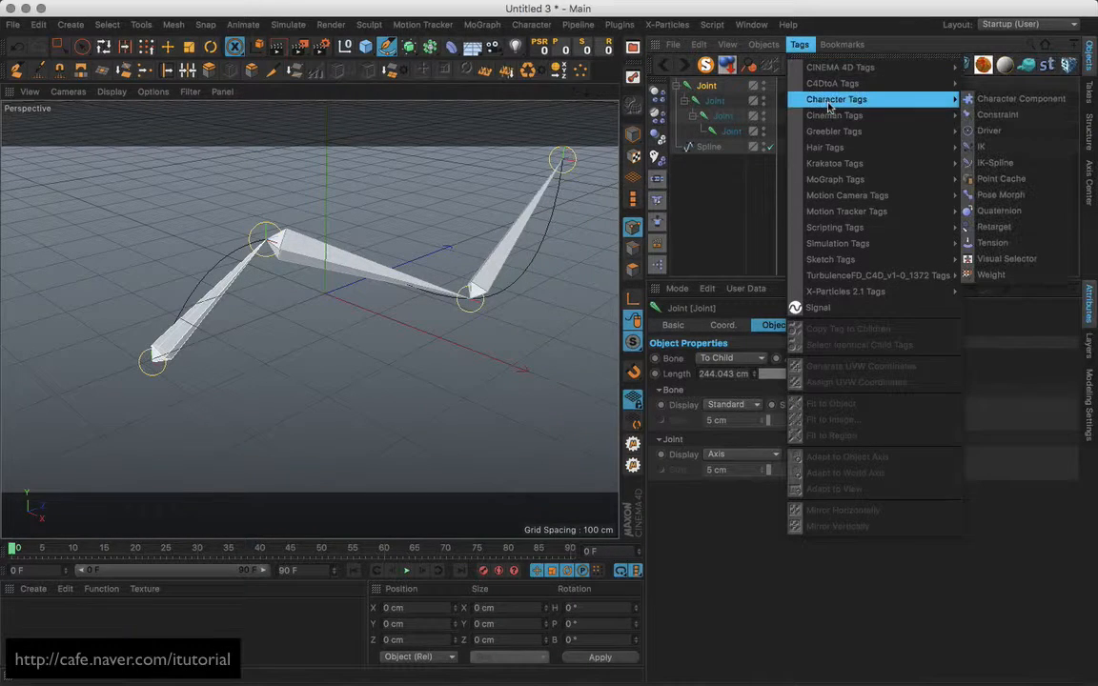
left_click(995, 162)
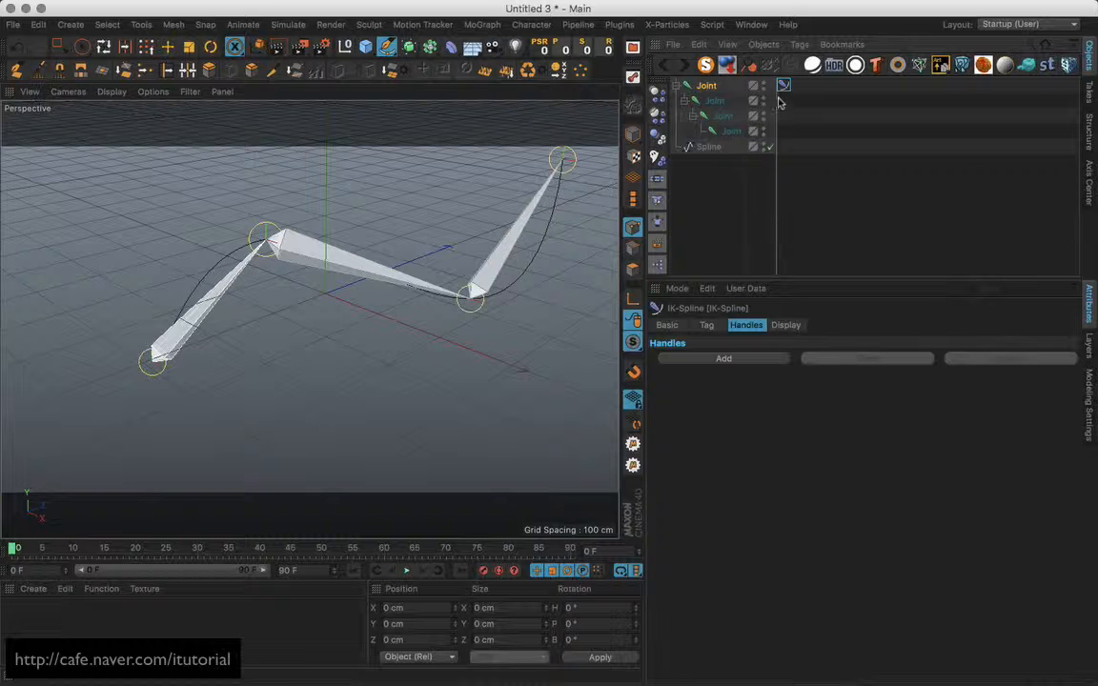
left_click(707, 325)
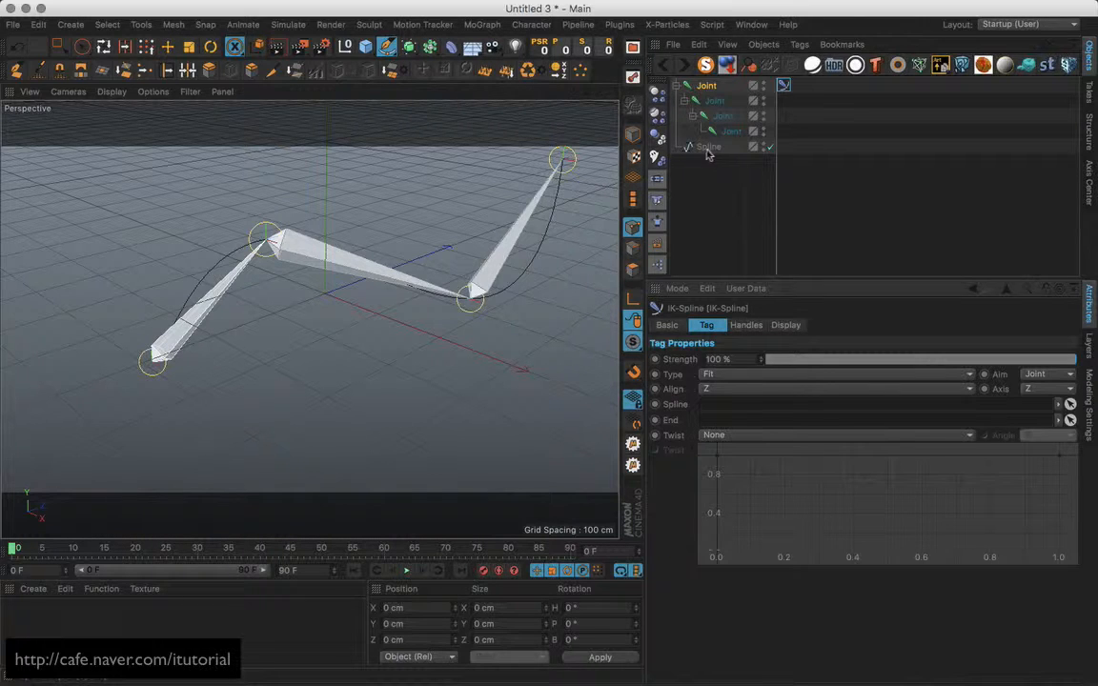
left_click_drag(708, 150, 713, 404)
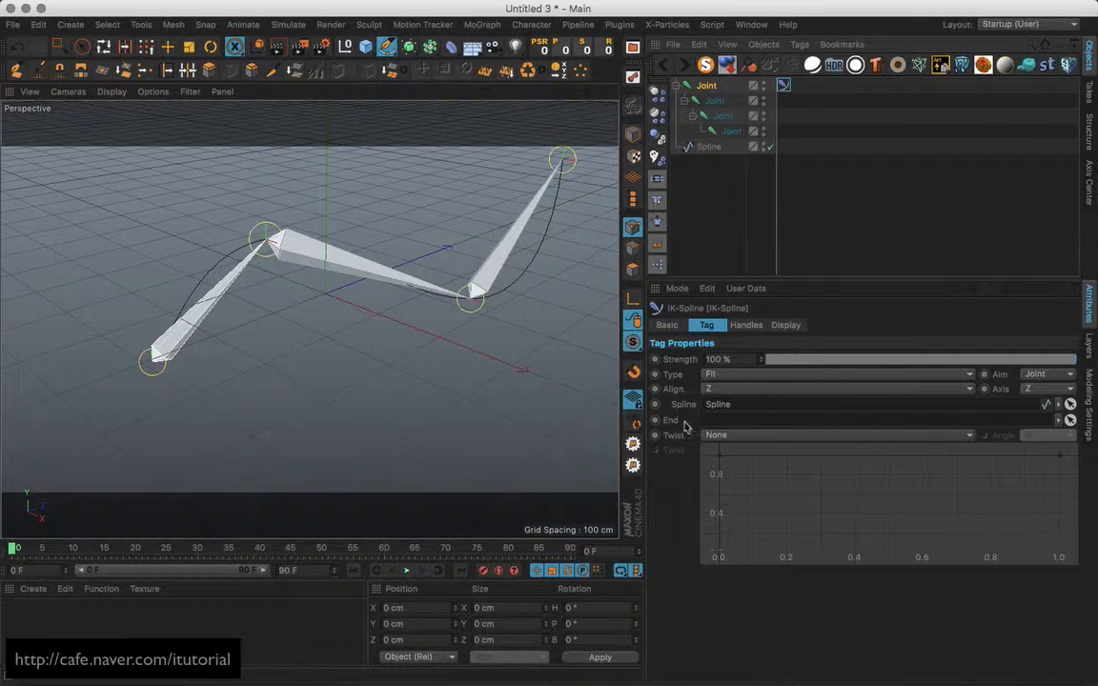
left_click_drag(732, 131, 715, 420)
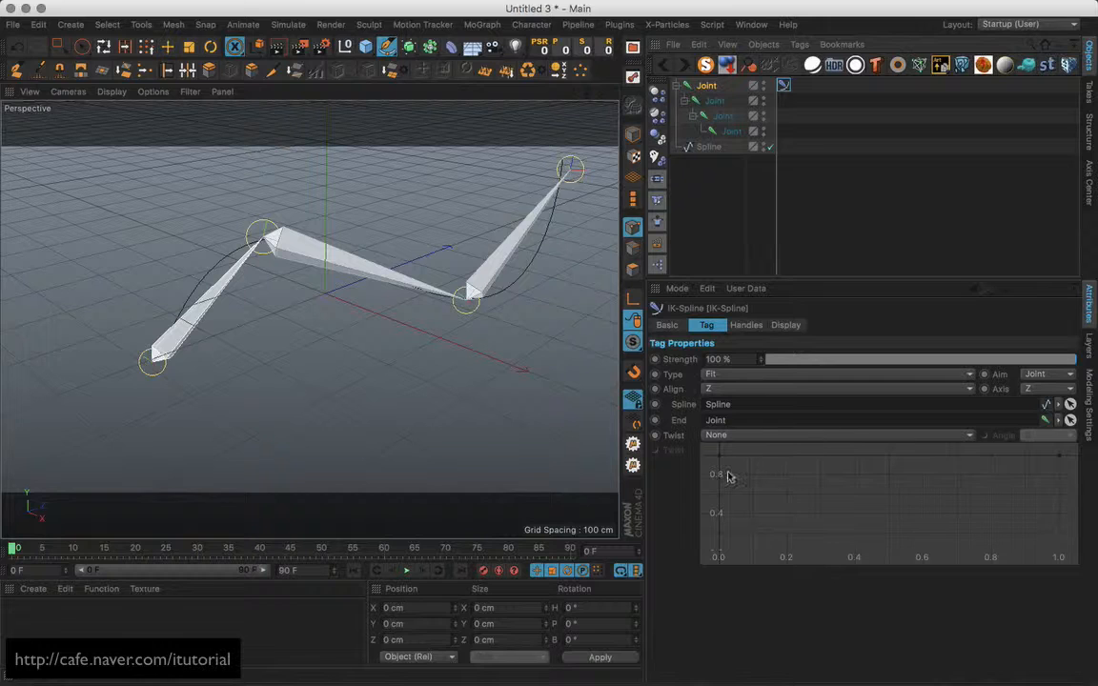
left_click(749, 326)
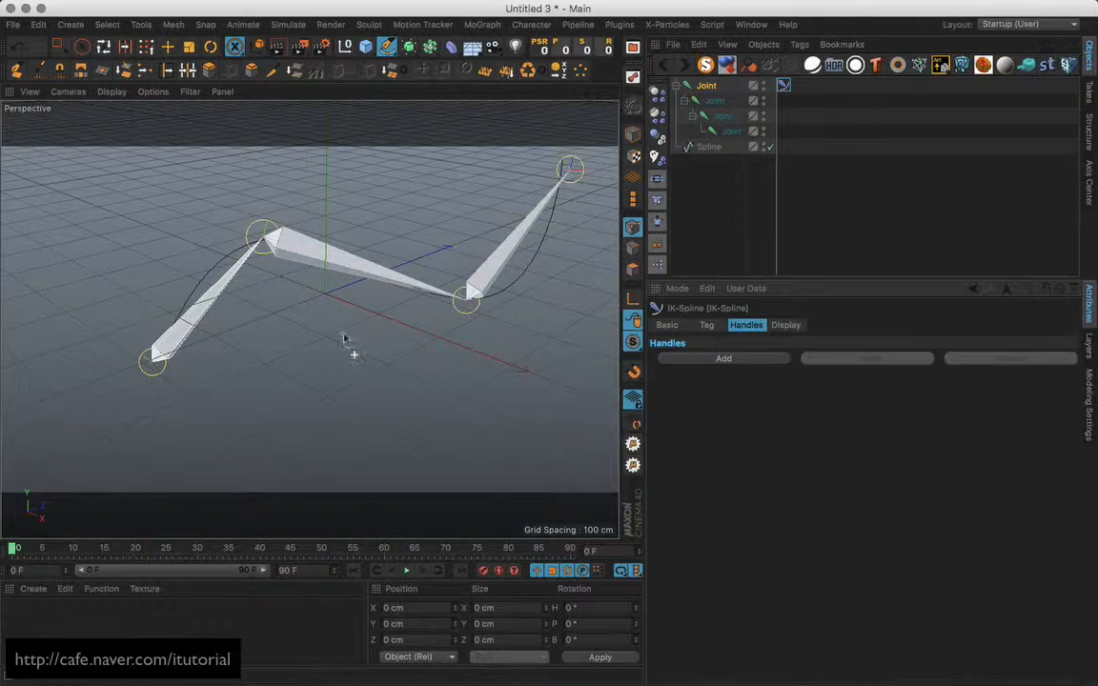
Add four handle slots to the IK-Spline tag.
left_click(742, 360)
left_click(743, 359)
left_click(743, 360)
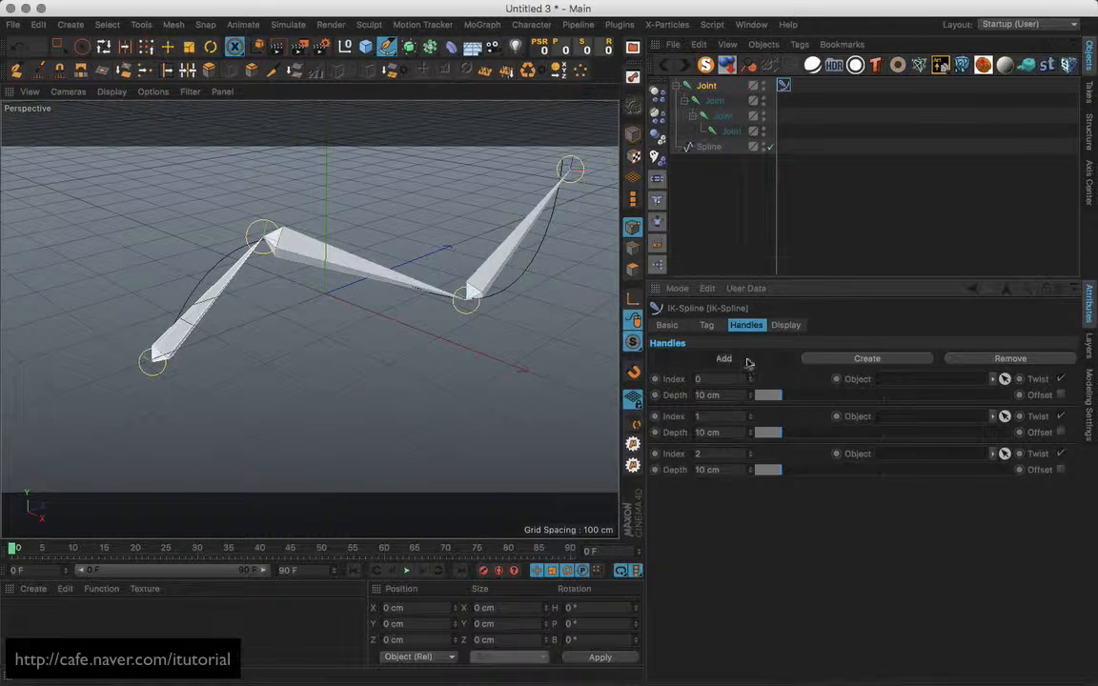
left_click(749, 362)
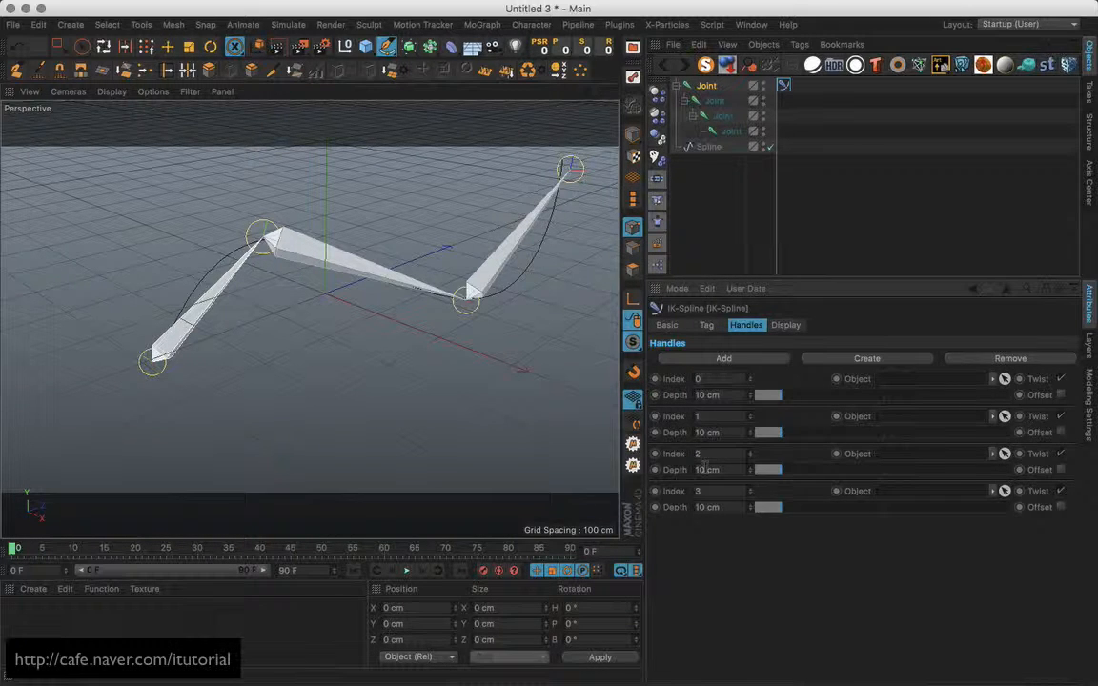
Create driver nulls Null.0–Null.3 for the four handles and hide the joints in the viewport.
left_click(872, 362)
left_click(877, 362)
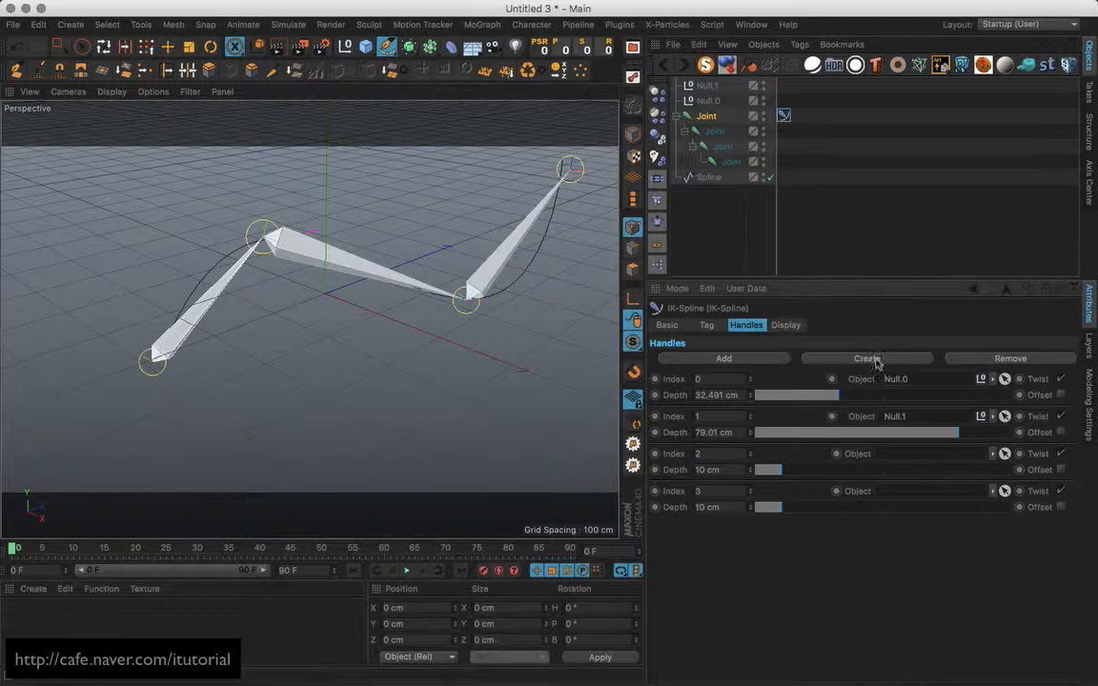
left_click(877, 362)
left_click(877, 362)
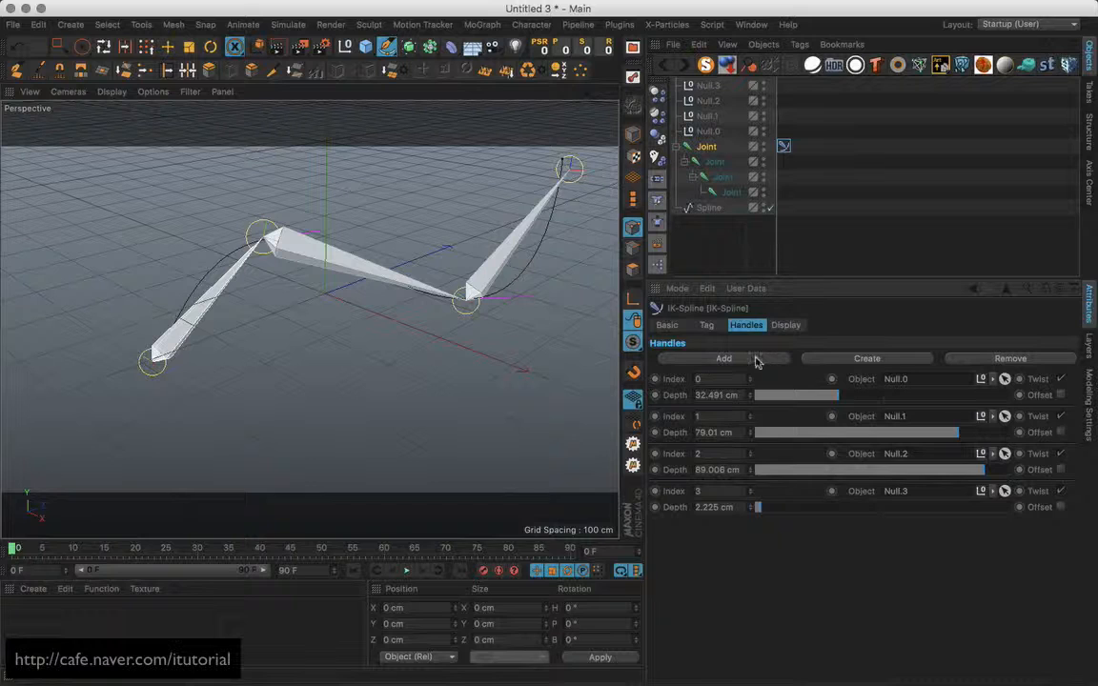
double_click(765, 144)
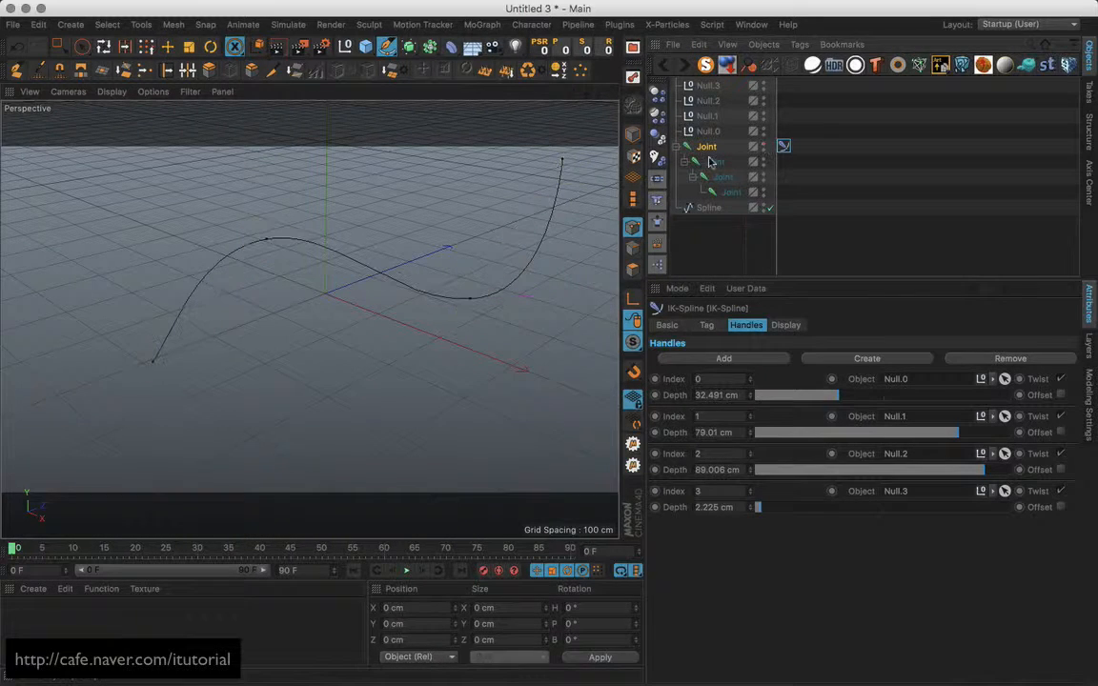
Display the four nulls as XY-oriented cubes with a 26 cm radius.
left_click(681, 148)
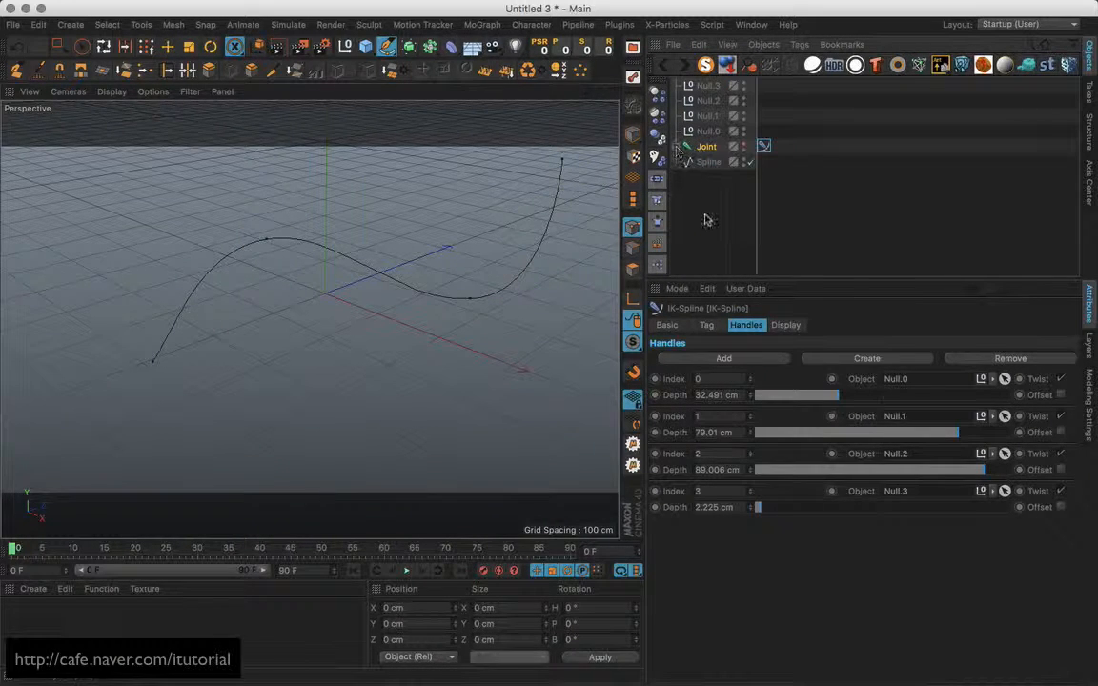
left_click(707, 131)
left_click(708, 85, "shift")
left_click(781, 359)
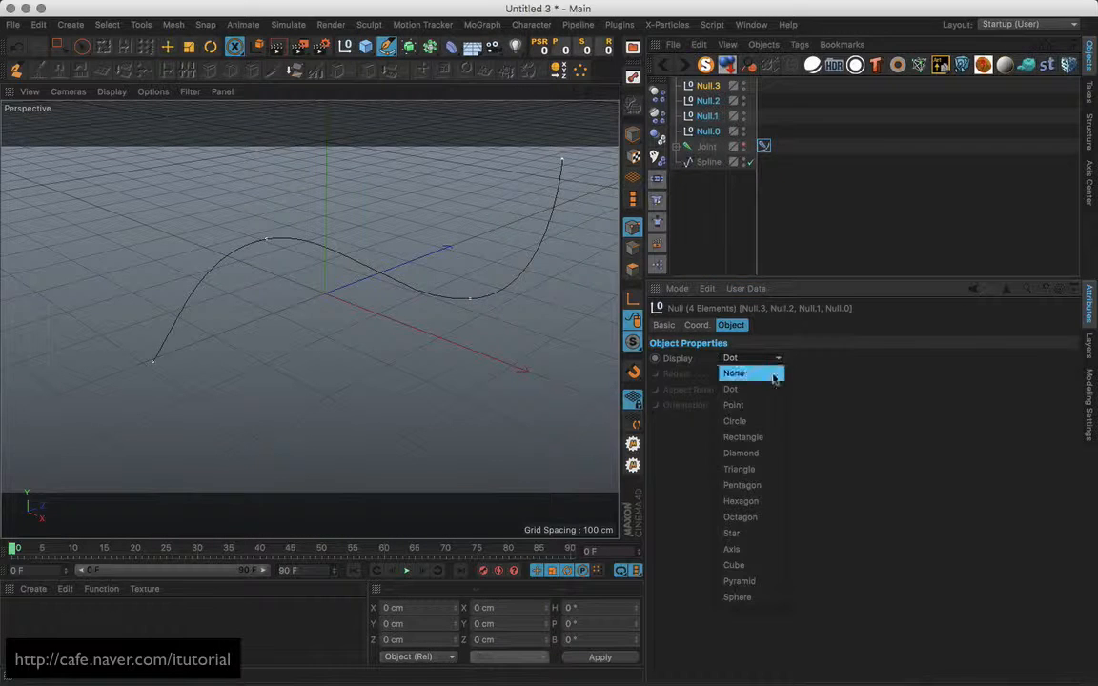
left_click(758, 564)
left_click(777, 405)
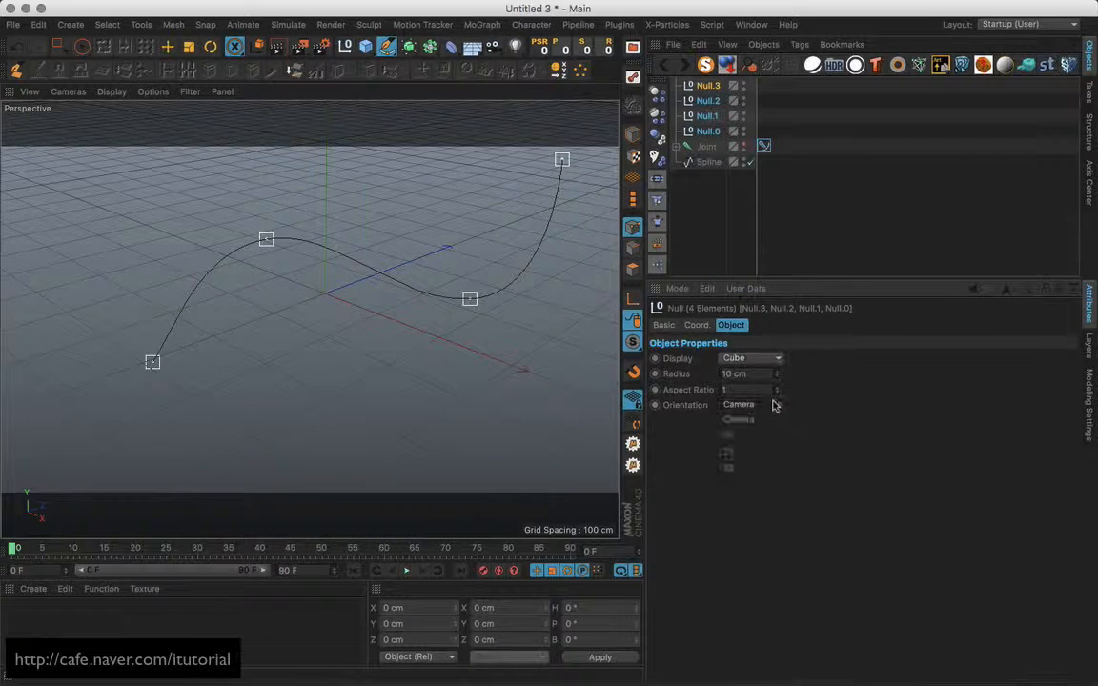
left_click(755, 437)
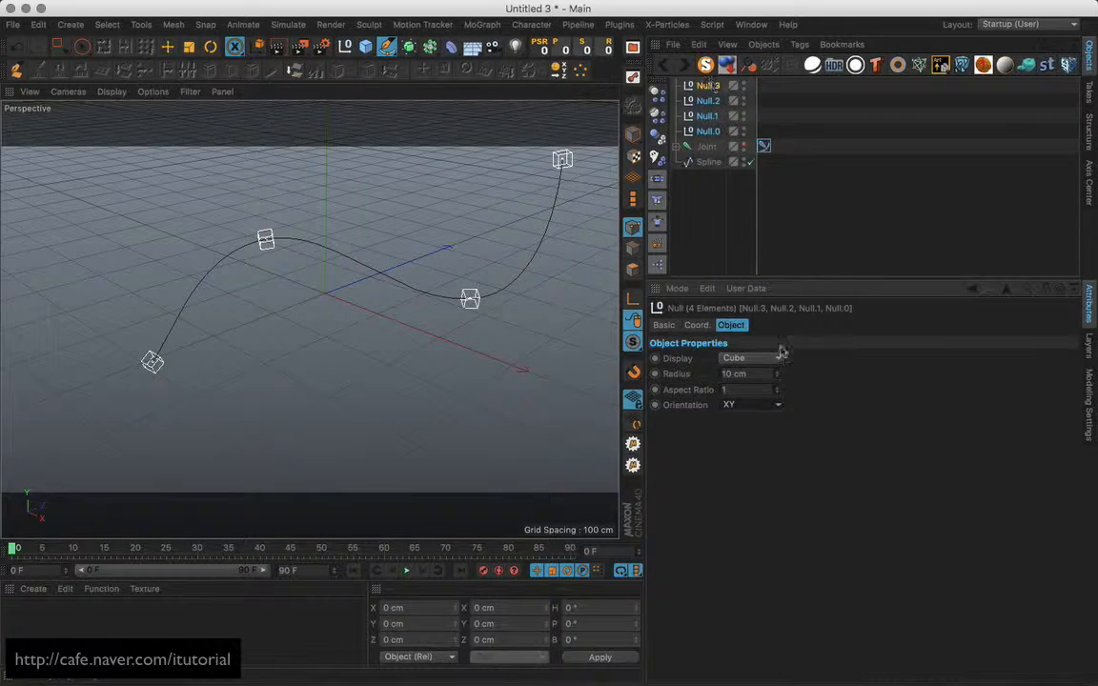
left_click_drag(777, 374, 770, 360)
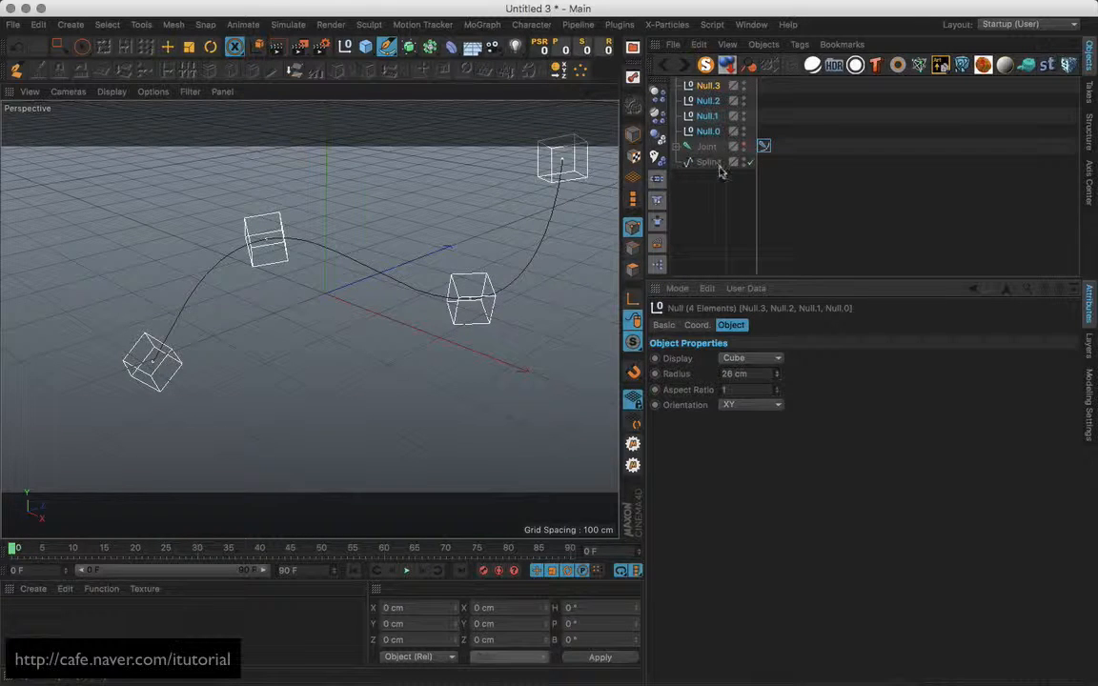
In object mode with the Move tool, drag the handle nulls to reshape the spline.
left_click(168, 48)
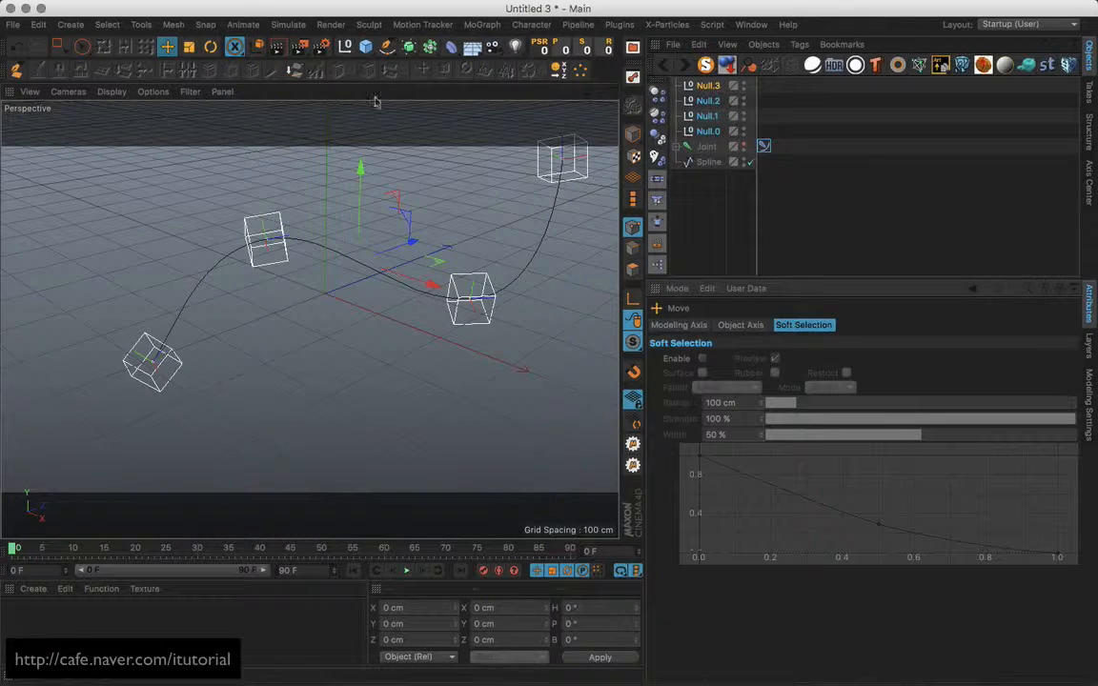
left_click(634, 137)
middle_click_drag(424, 262, 402, 264, "alt")
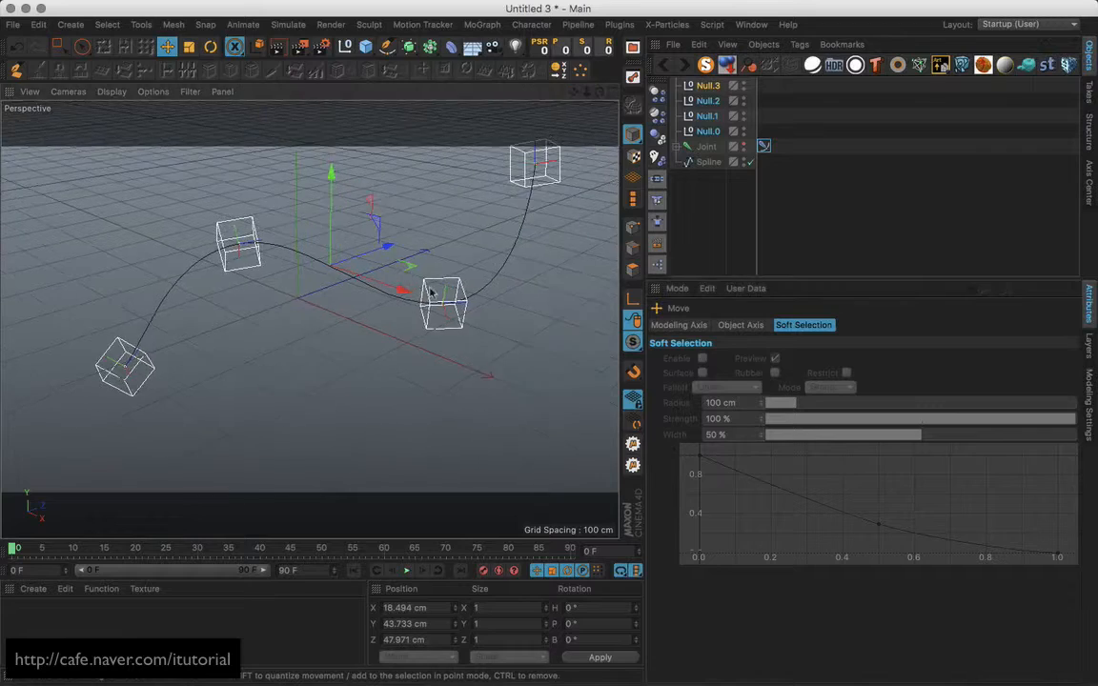
mouse_move(431, 290)
left_mouse_down("alt")
mouse_move(453, 283)
mouse_move(433, 271)
left_mouse_up("alt")
left_click(490, 294)
left_click_drag(249, 224, 248, 205)
left_click_drag(160, 361, 182, 363)
left_click_drag(515, 157, 495, 175)
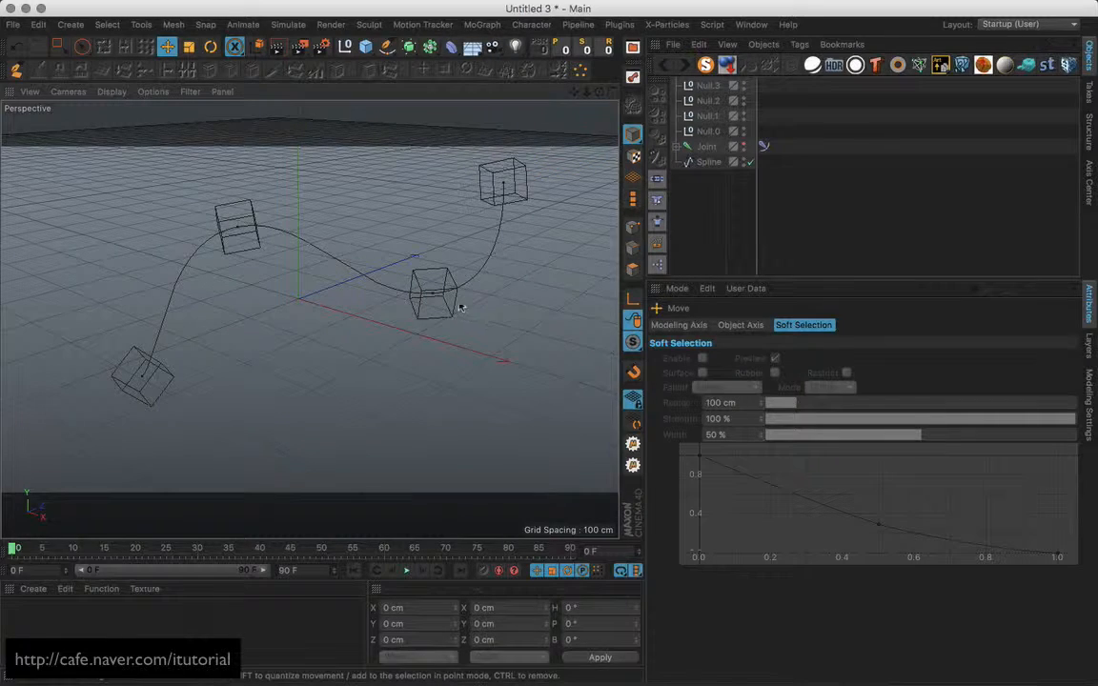
Rotate the lower-right handle Null.2 to change the spline's direction, then deselect.
left_click(424, 318)
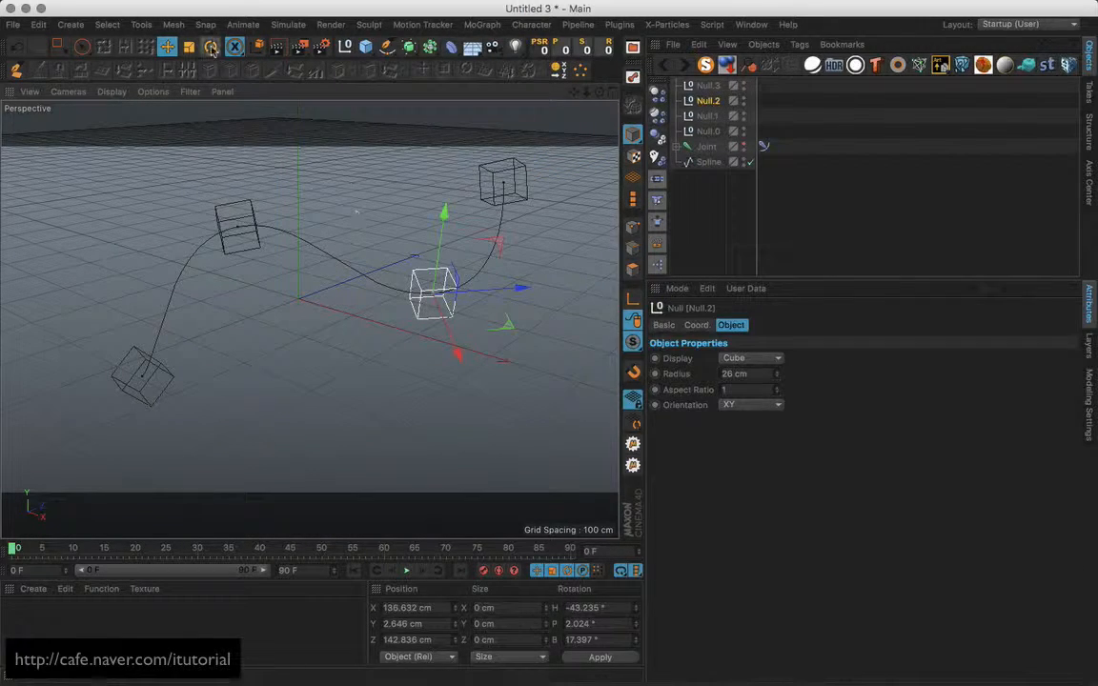
key("r")
left_click_drag(431, 321, 374, 320)
left_click(167, 48)
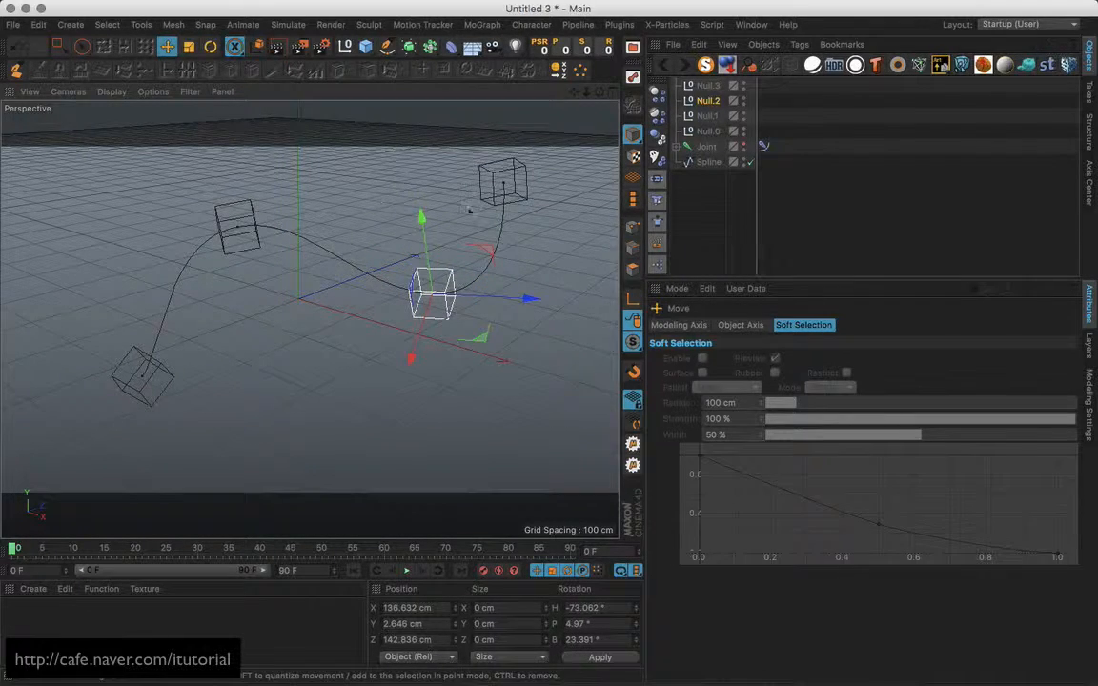
left_click(484, 198)
left_click(545, 228)
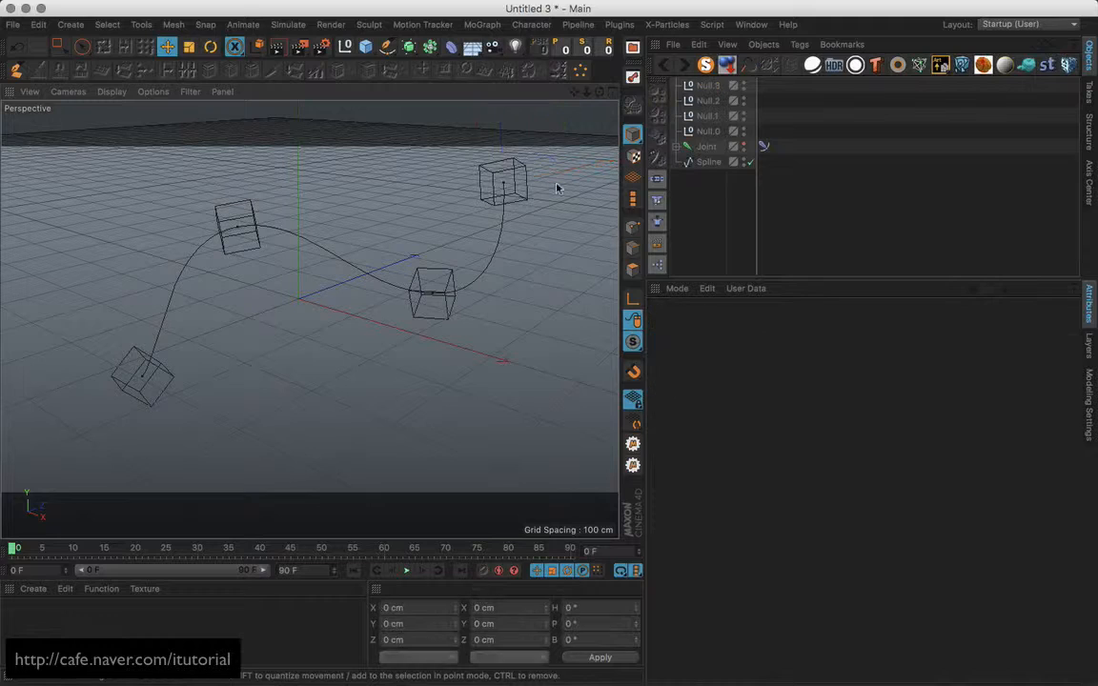
Add a Rectangle and a Sweep, nesting Rectangle then Spline under the Sweep.
left_click(386, 46)
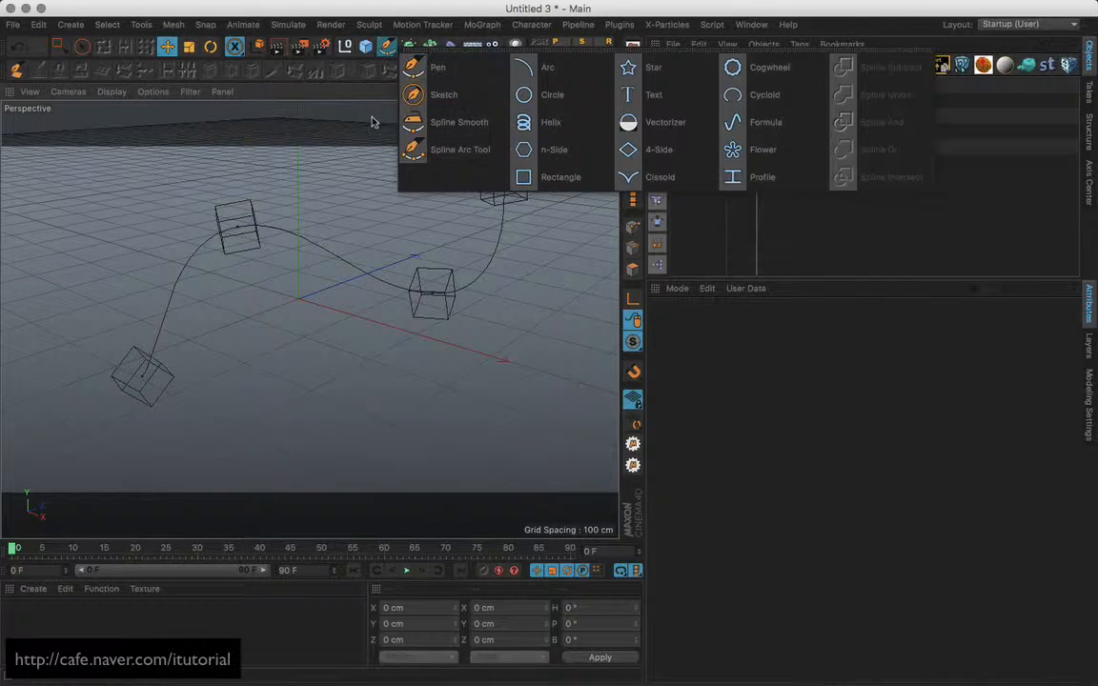
left_click(537, 178)
left_click(408, 46)
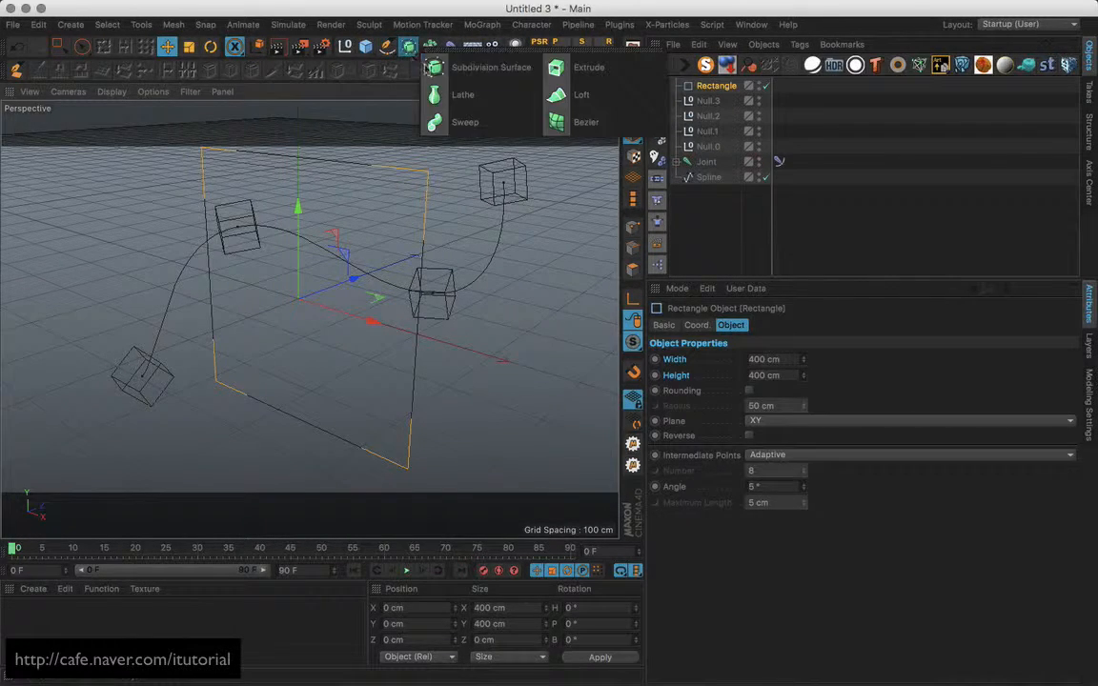
left_click(492, 122)
left_click_drag(711, 101, 714, 225)
left_click_drag(709, 162, 725, 193)
Shrink the Rectangle to 21 cm width and height, keeping Adaptive intermediate points.
left_click(725, 180)
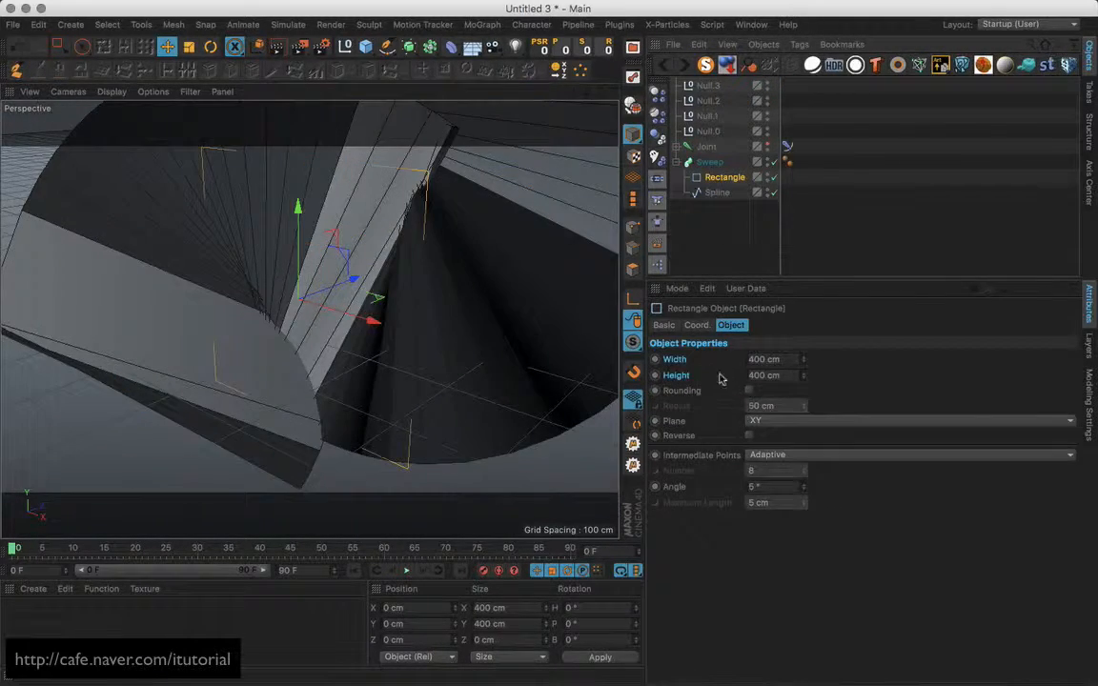
left_click_drag(805, 361, 810, 466)
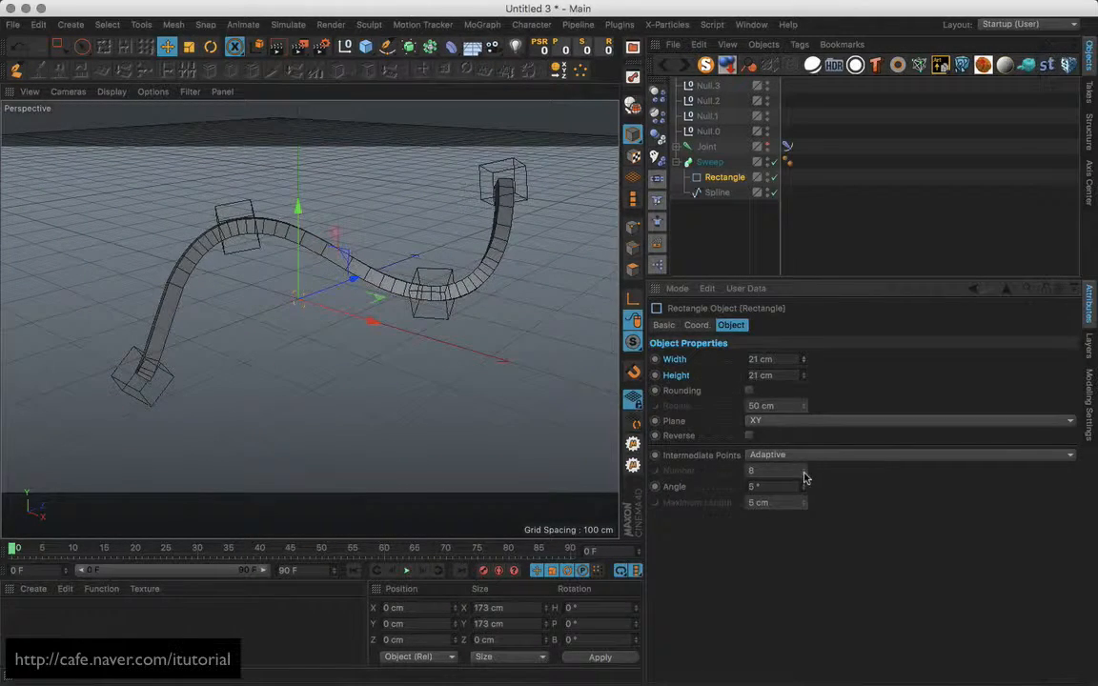
left_click(806, 456)
left_click(747, 237)
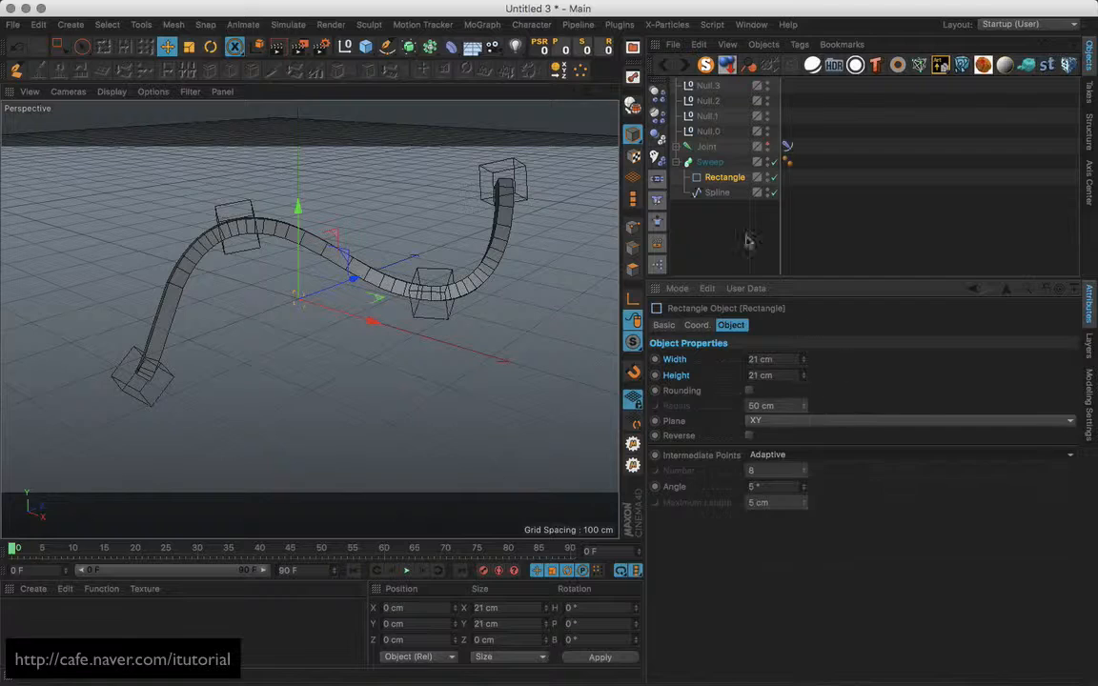
Set the Spline's intermediate points to Uniform with Number 17.
left_click(717, 192)
left_click(796, 387)
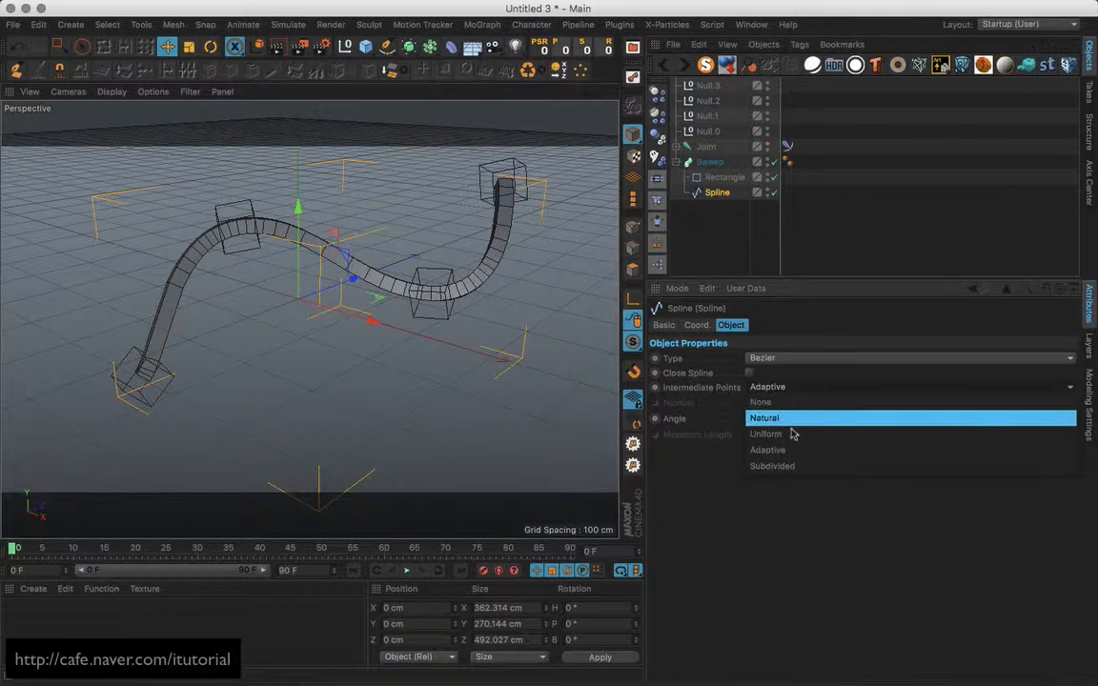
left_click(796, 428)
left_click_drag(807, 405, 803, 362)
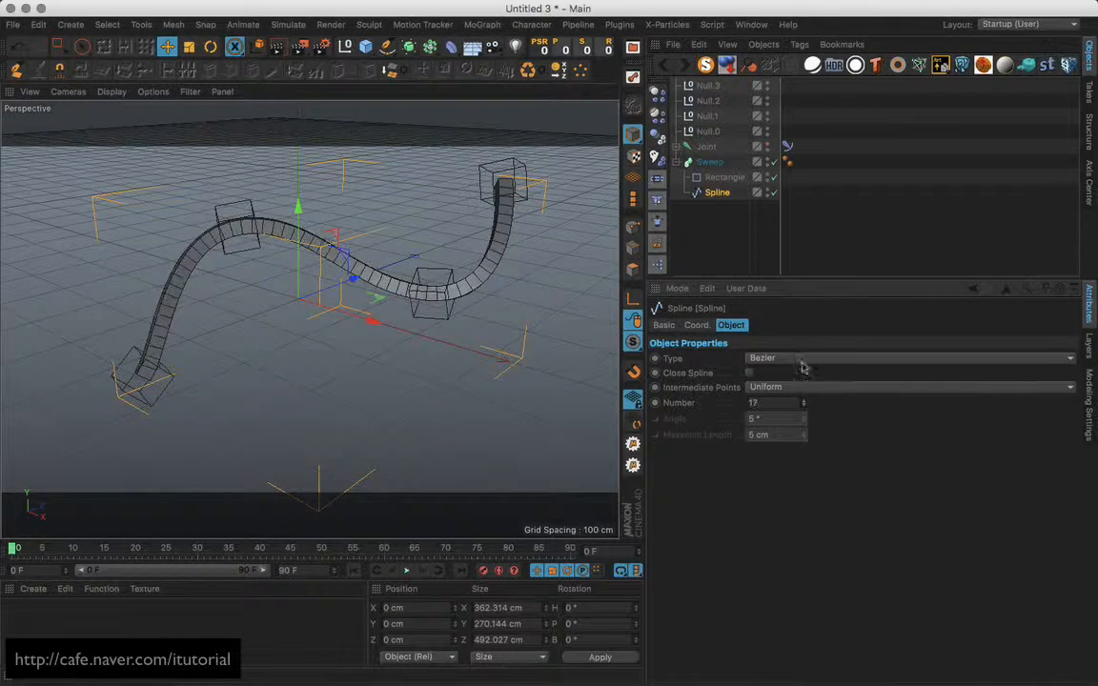
left_click(404, 164)
left_click(240, 206)
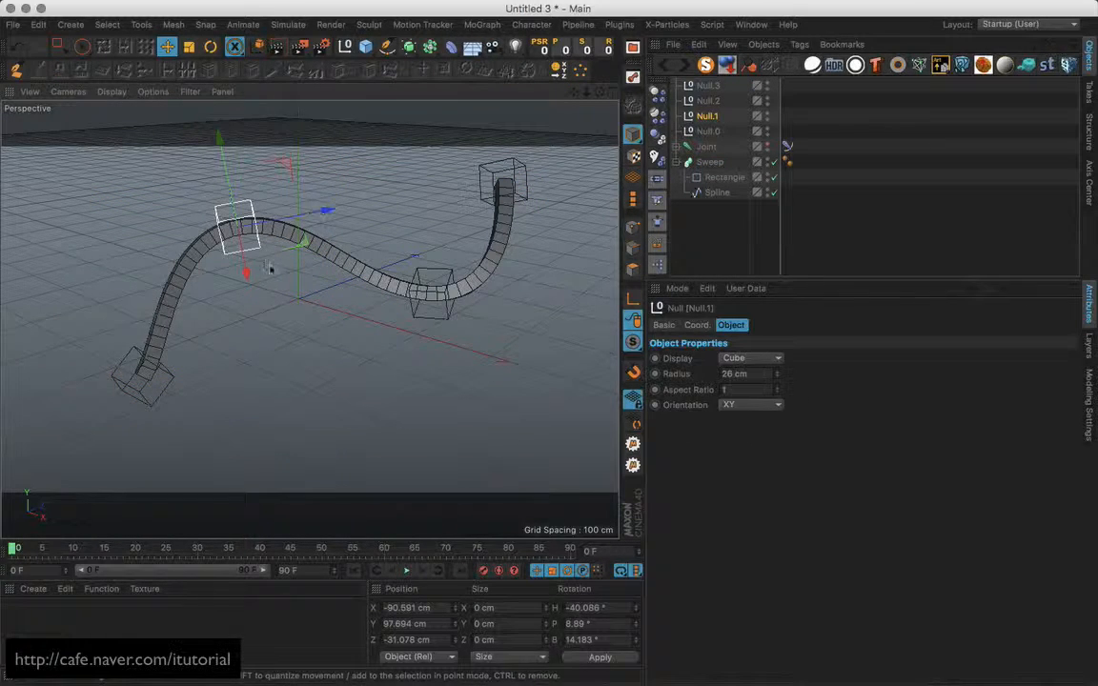
Drag the cube null handles to new positions so the swept strip bends, undoing one move.
left_click_drag(277, 245, 436, 308)
middle_click_drag(436, 307, 453, 298, "alt")
left_click_drag(416, 279, 341, 284)
key("super+z")
left_click(431, 284)
left_click_drag(410, 158, 371, 190)
left_click_drag(343, 290, 397, 298)
Rotate a handle null to bend the sweep, then orbit to a higher view.
left_click(211, 45)
key("super+z")
key("super+z")
key("super+z")
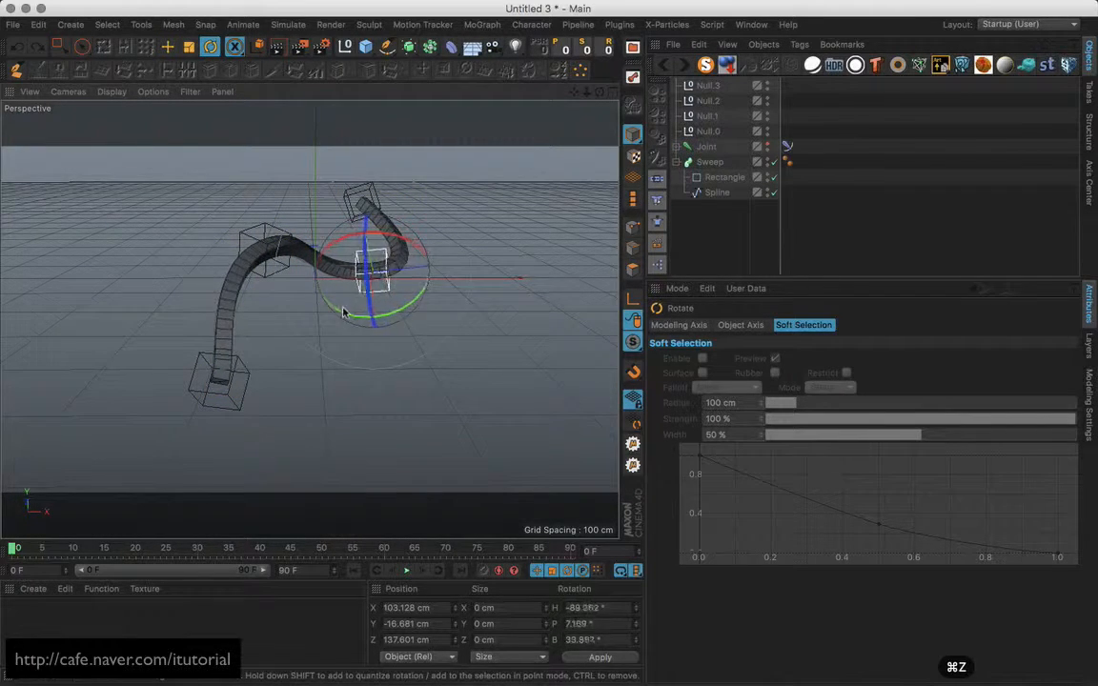
left_click(313, 269)
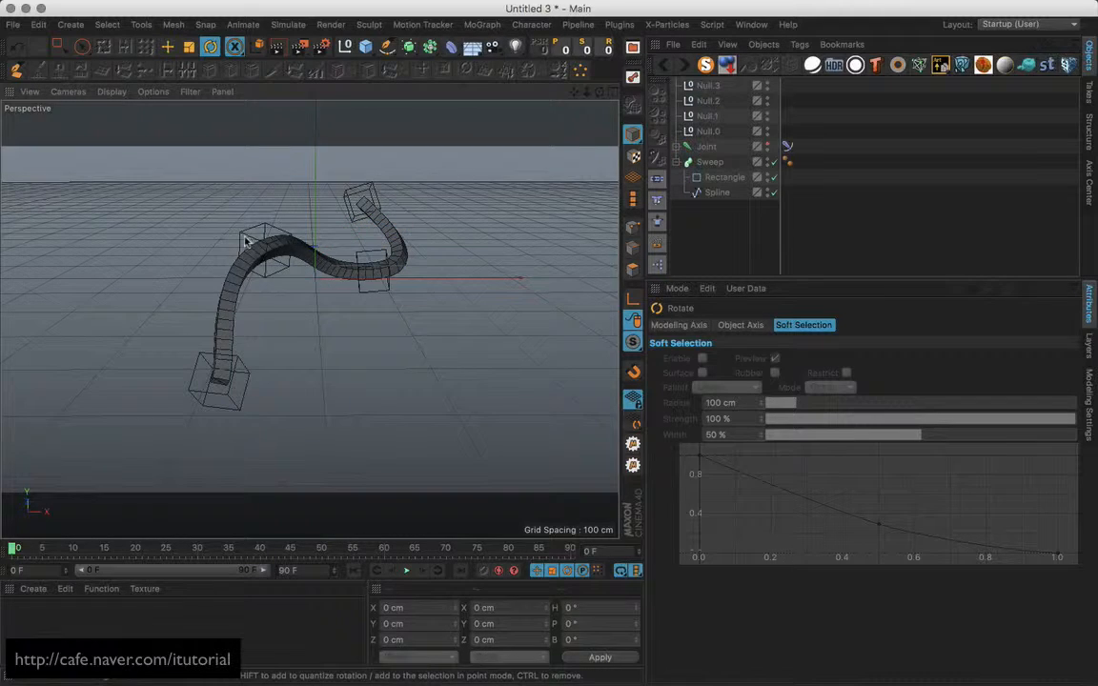
left_click_drag(246, 241, 294, 224)
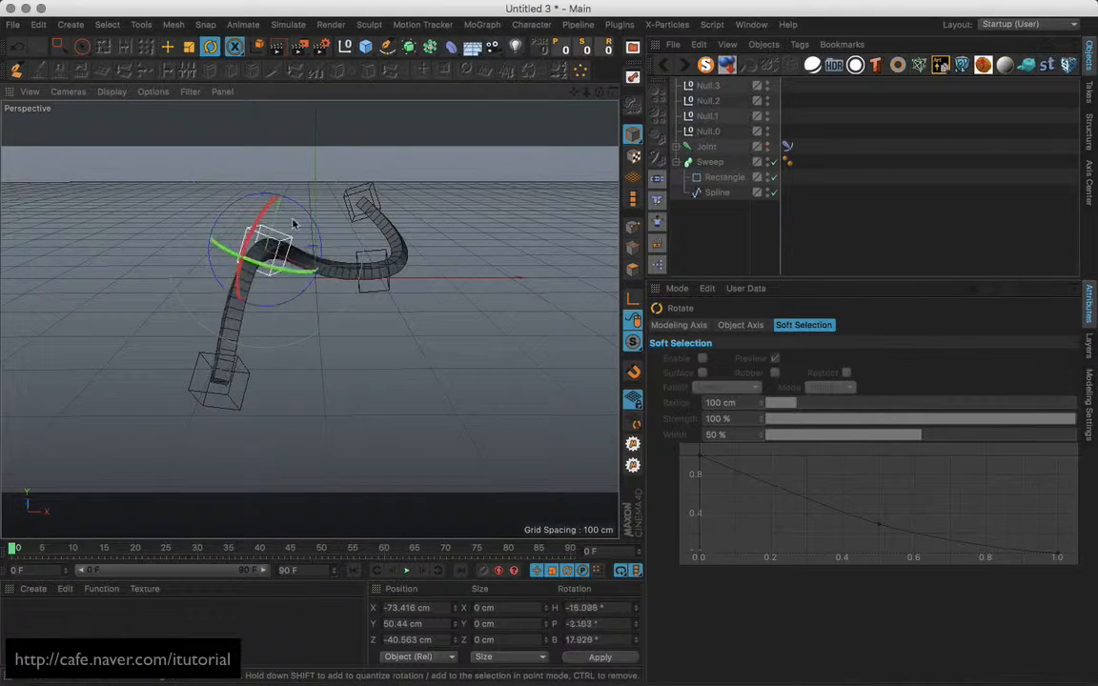
left_click(331, 240)
left_click_drag(370, 263, 307, 335, "alt")
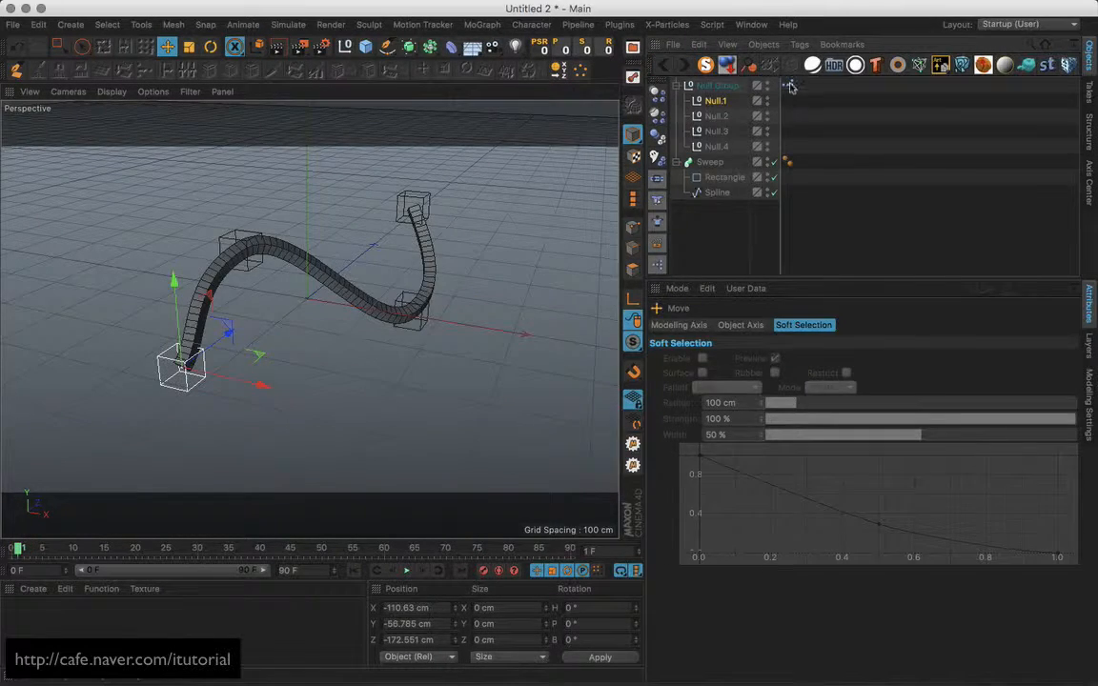
Open the Null Group's XPresso graph briefly, then close it.
double_click(787, 86)
left_click_drag(511, 232, 575, 263)
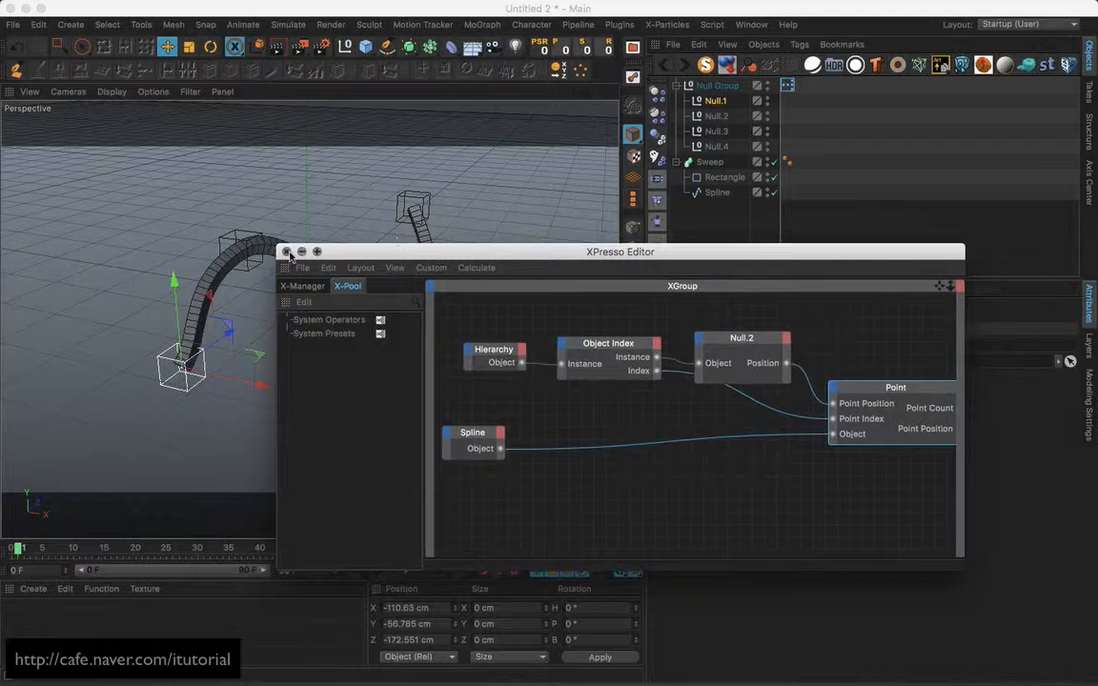
left_click(286, 252)
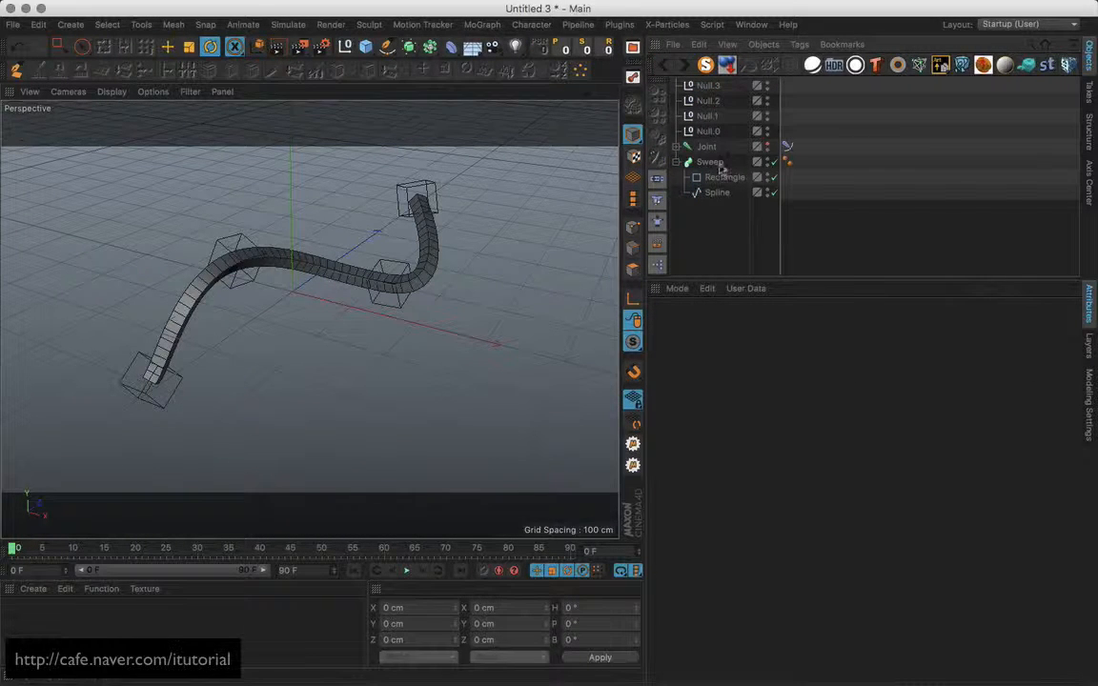
Rotate the top-right Null.3 and lower-right handles to twist the strip, then select the IK-Spline tag.
left_click(418, 204)
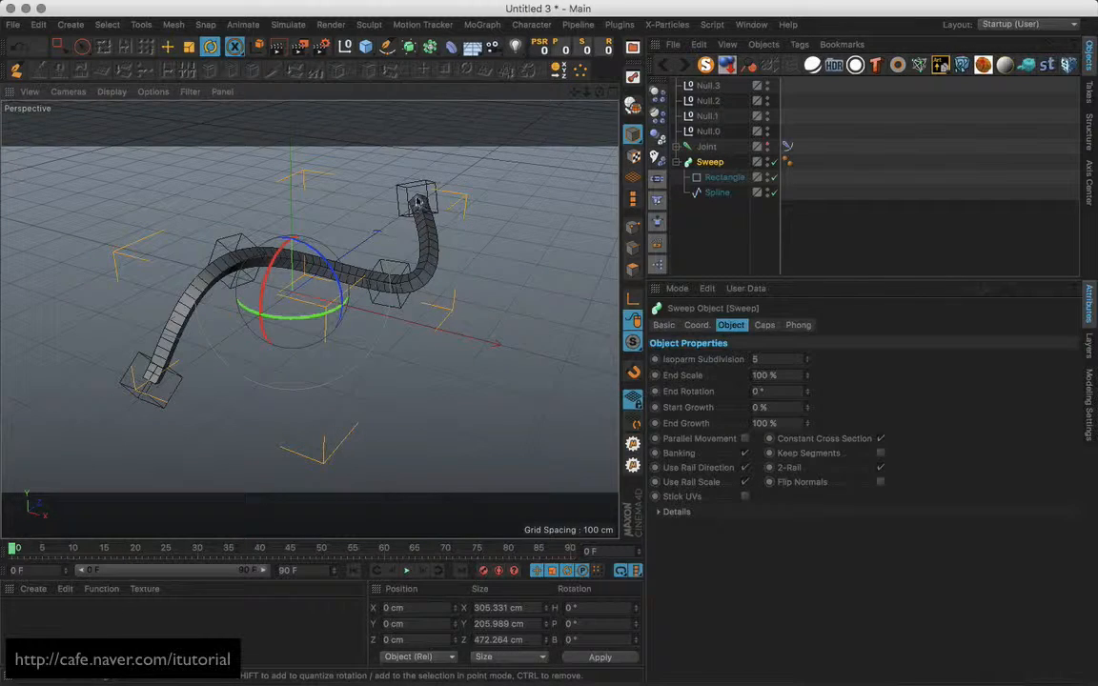
left_click(432, 186)
left_click_drag(432, 186, 422, 245)
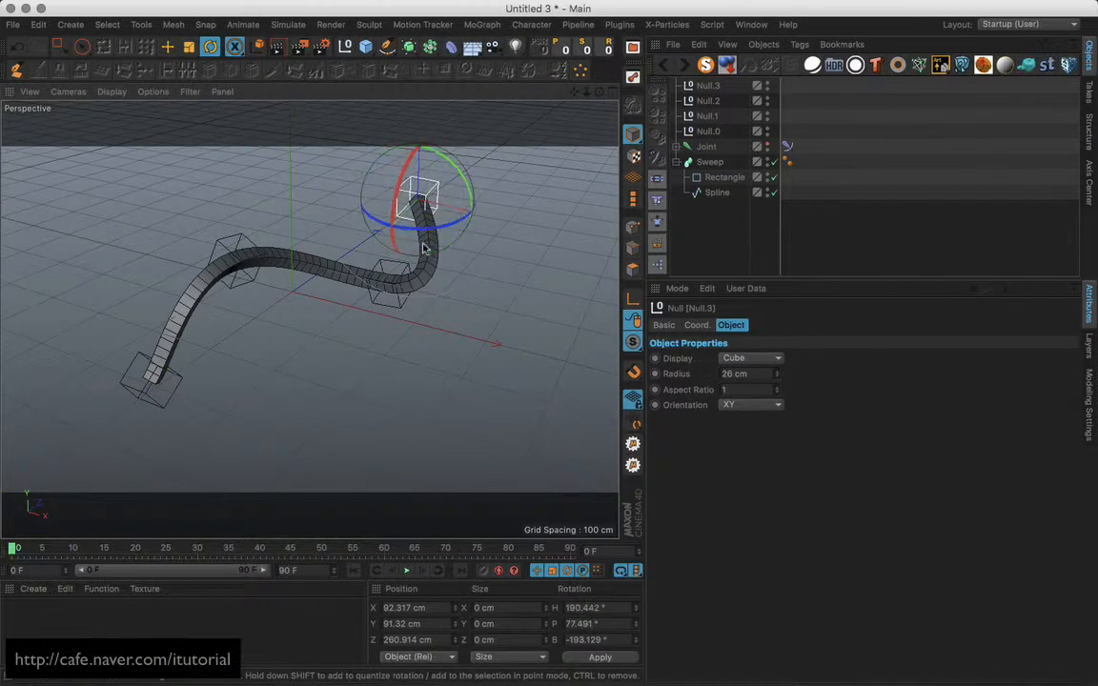
left_click(379, 261)
left_click(392, 309)
left_click_drag(383, 322, 473, 297)
left_click(473, 297)
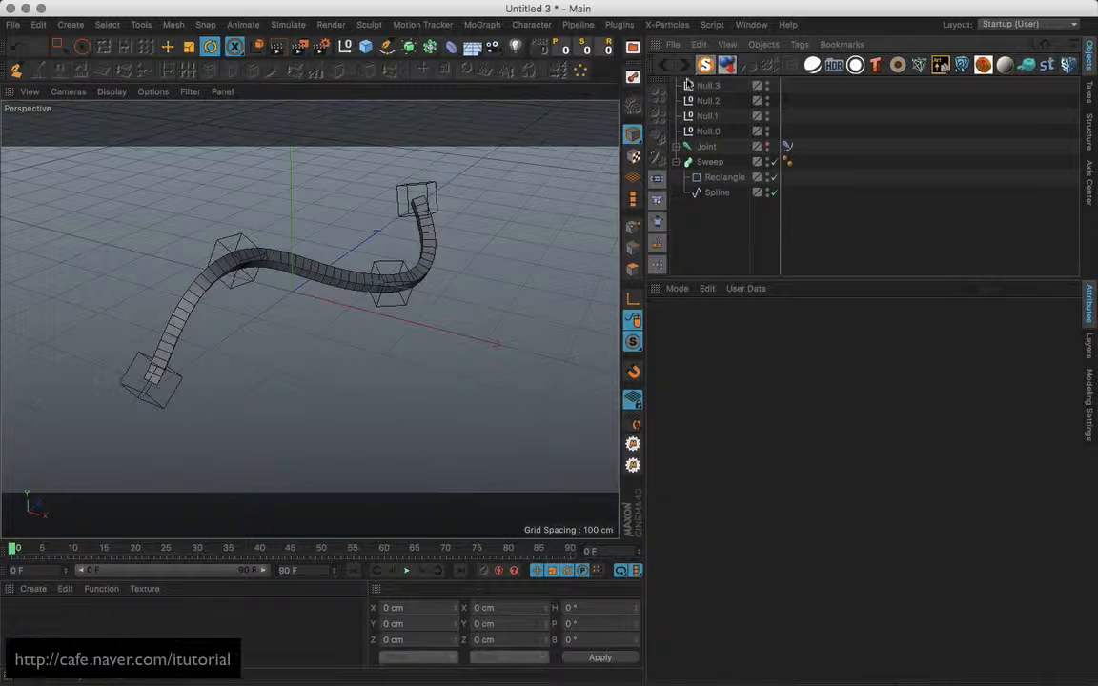
left_click(787, 147)
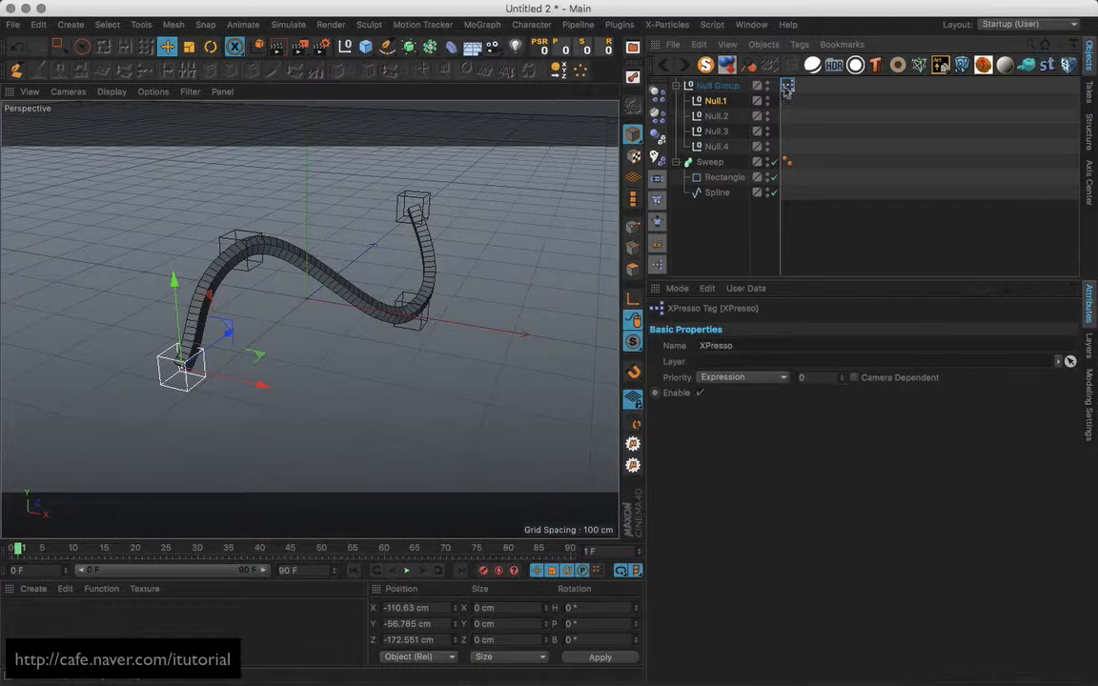
Open the Null Group's XPresso graph and nudge the Point, Spline and Hierarchy nodes.
double_click(787, 87)
left_click_drag(717, 248, 623, 150)
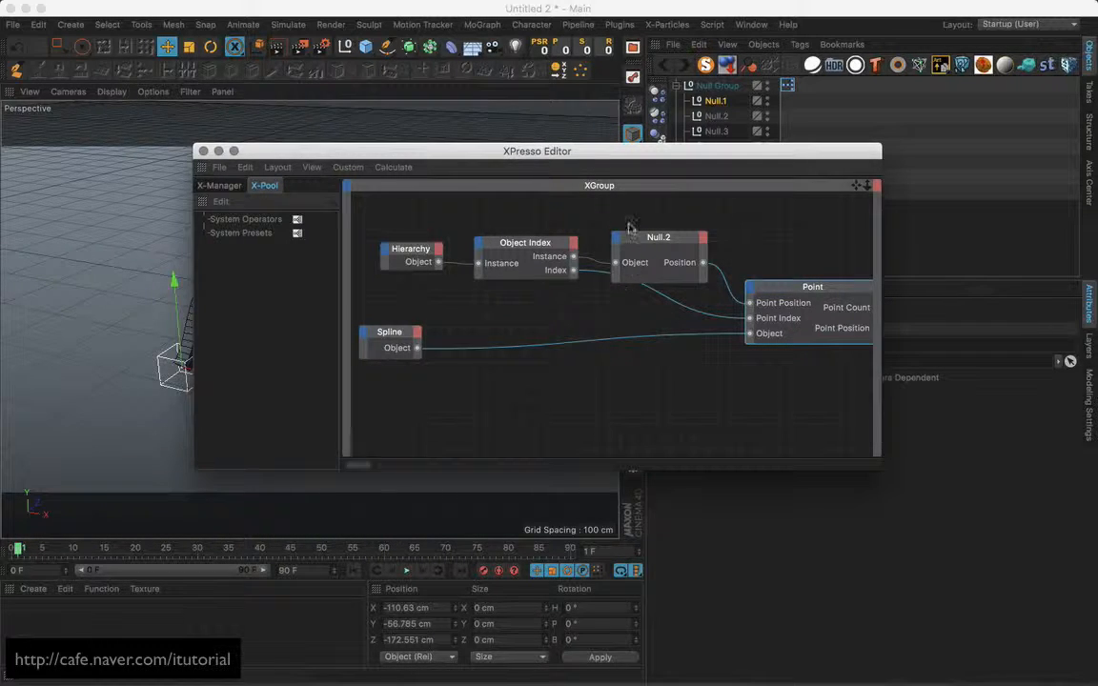
left_click_drag(809, 295, 786, 322)
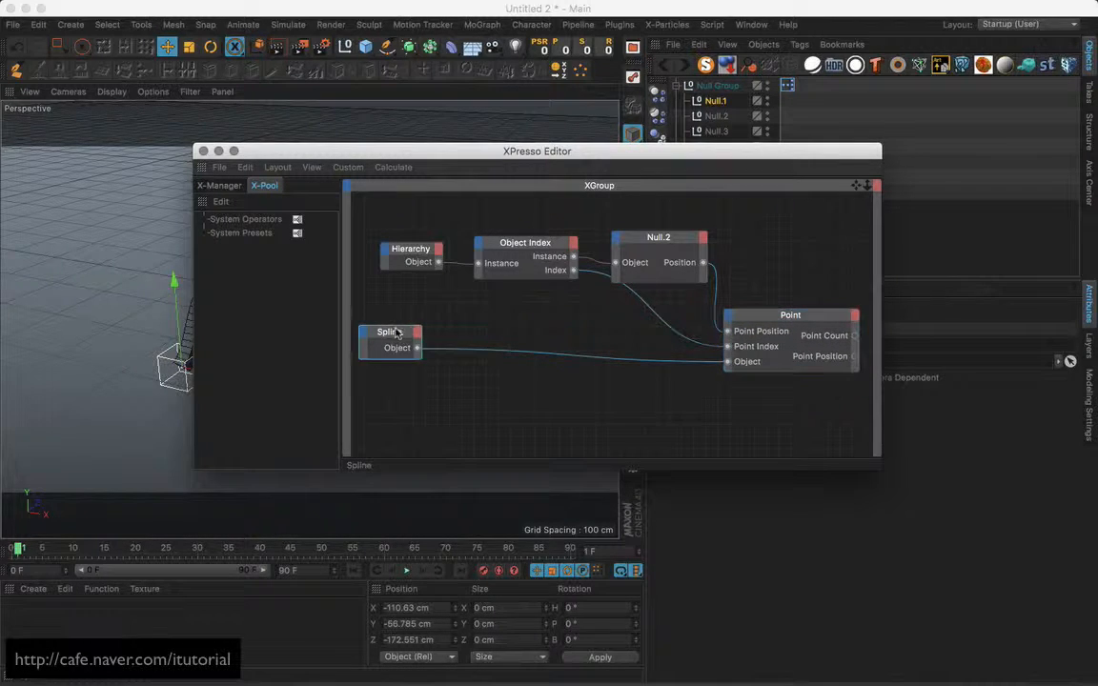
left_click_drag(381, 331, 394, 329)
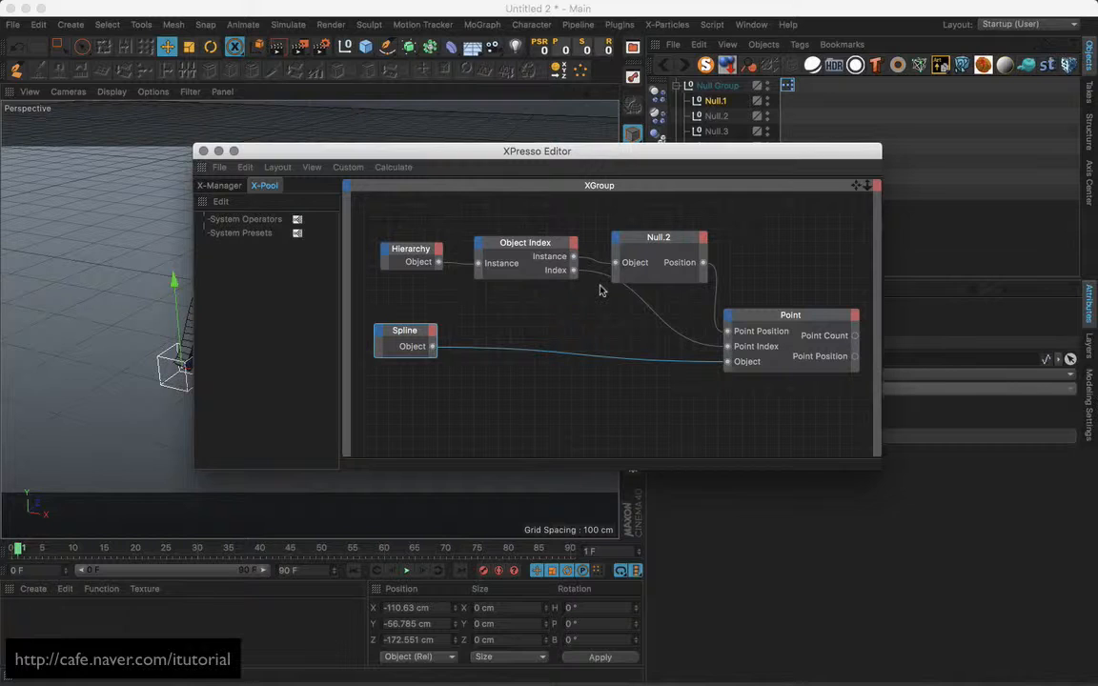
left_click_drag(418, 253, 411, 250)
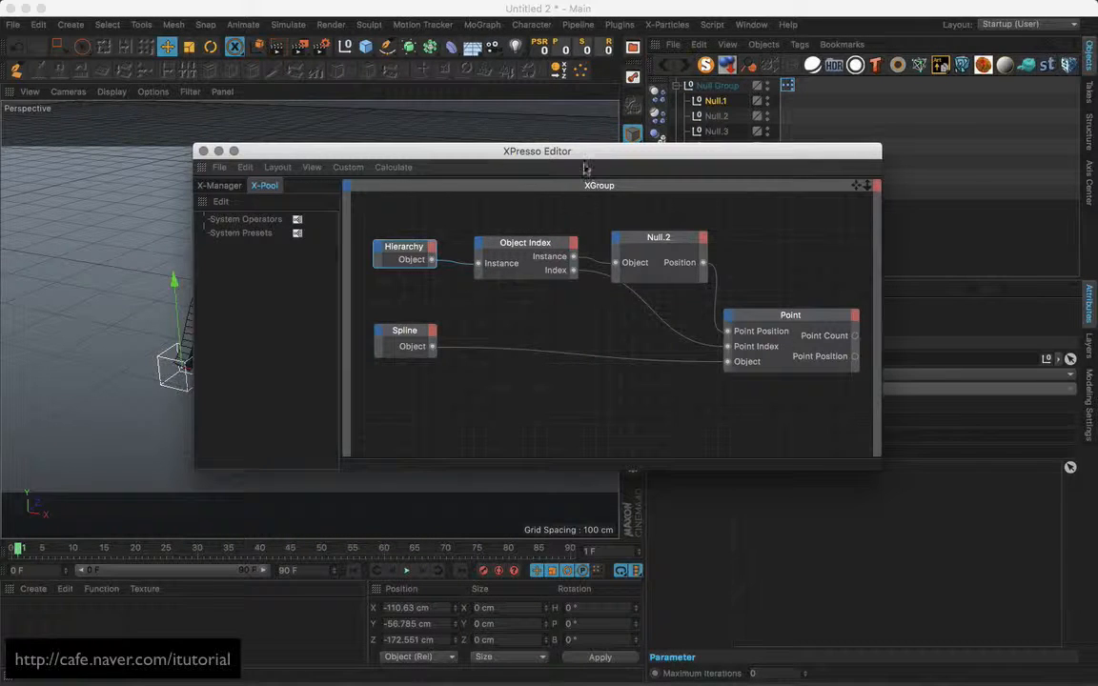
Reposition the XPresso Editor window down-left, then close it.
left_click_drag(567, 154, 526, 176)
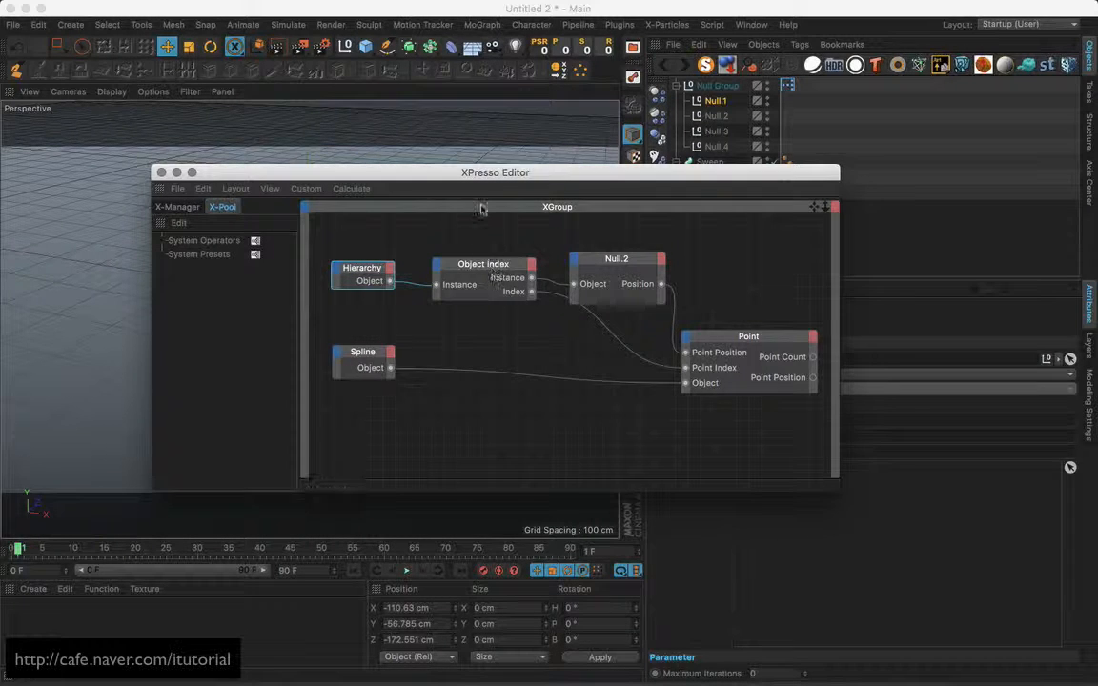
left_click_drag(499, 177, 480, 218)
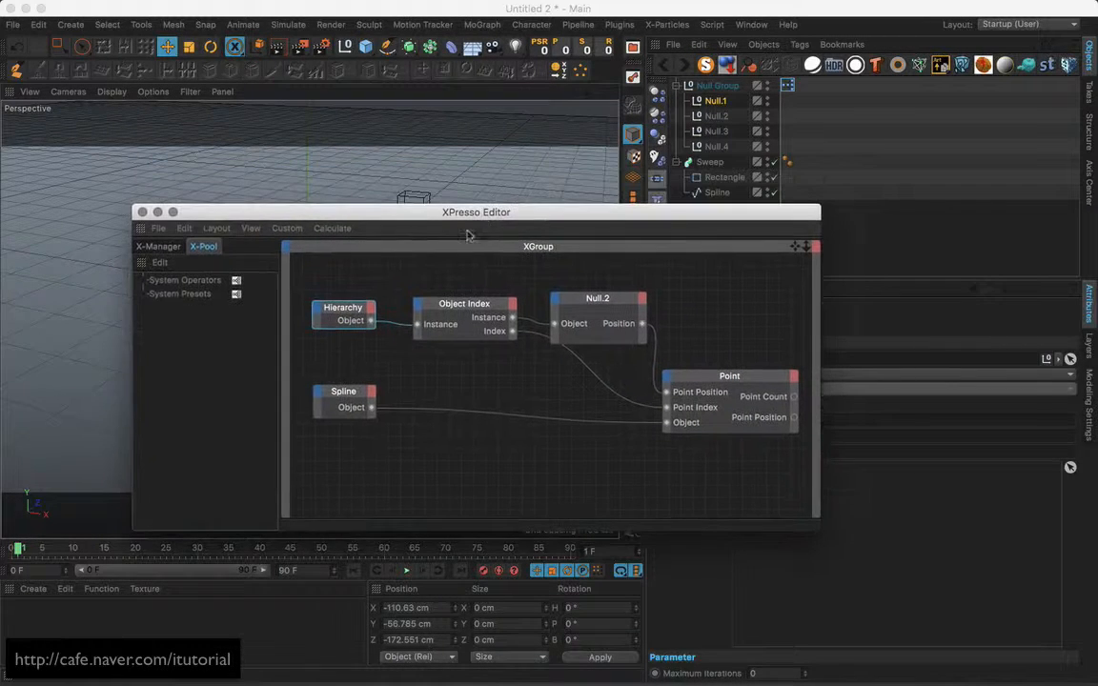
left_click(141, 215)
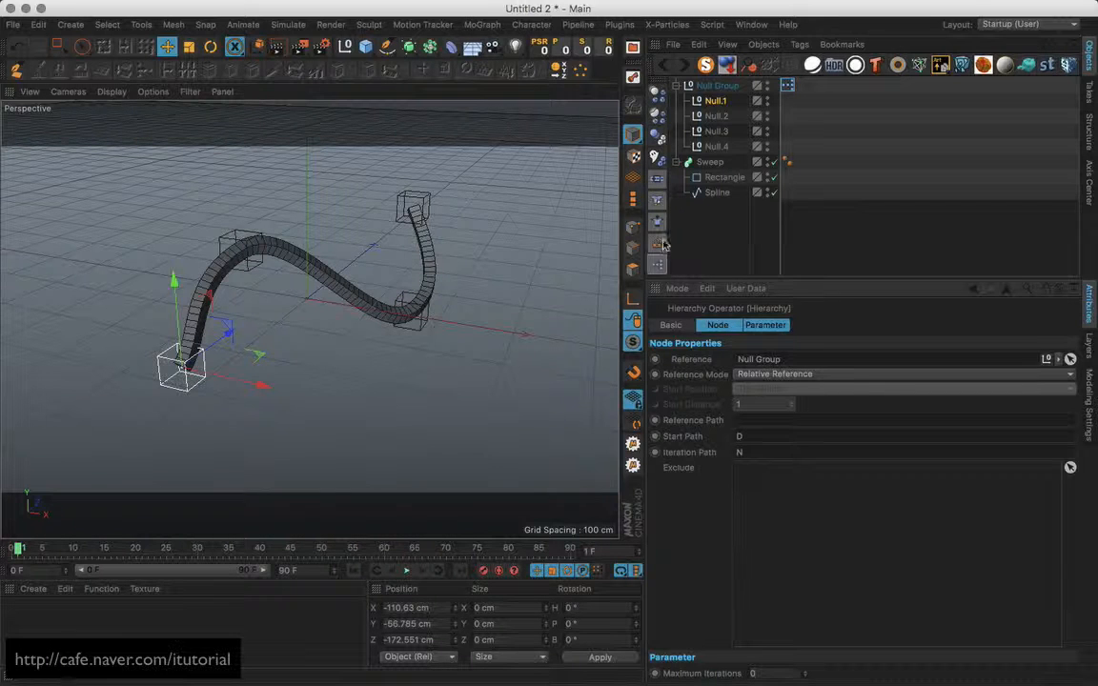